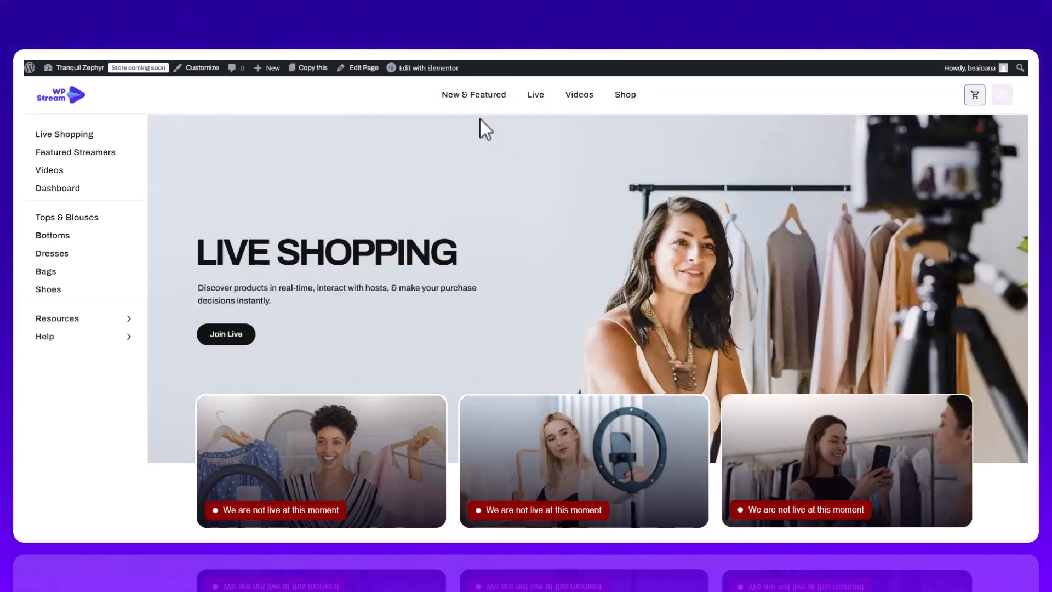
# Open the theme customizer's Site Identity settings and view the logo image selection without choosing a new file
pyautogui.click(198, 75)
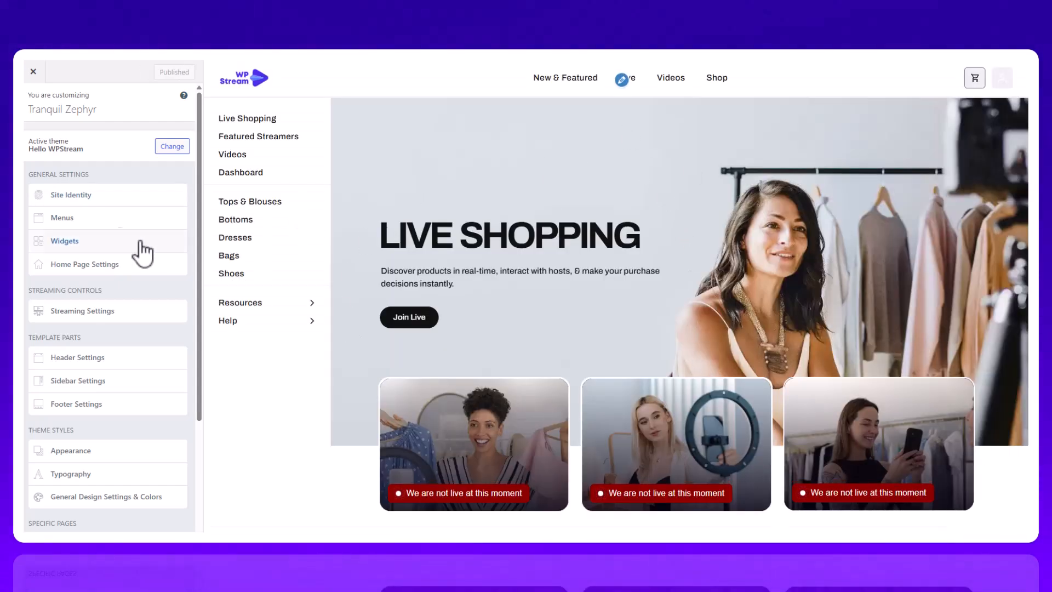
pyautogui.click(91, 199)
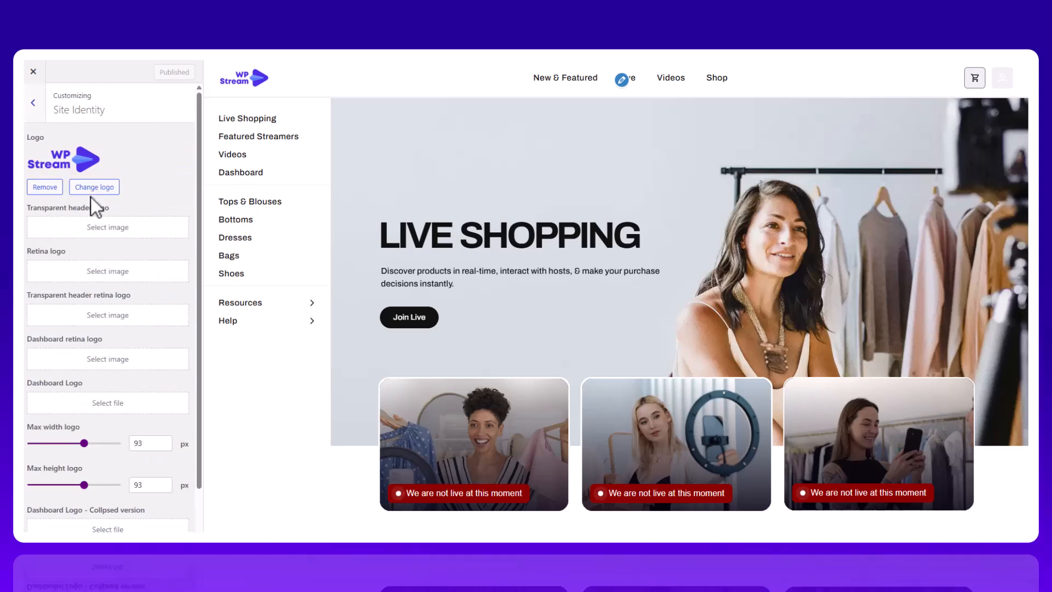
pyautogui.click(76, 162)
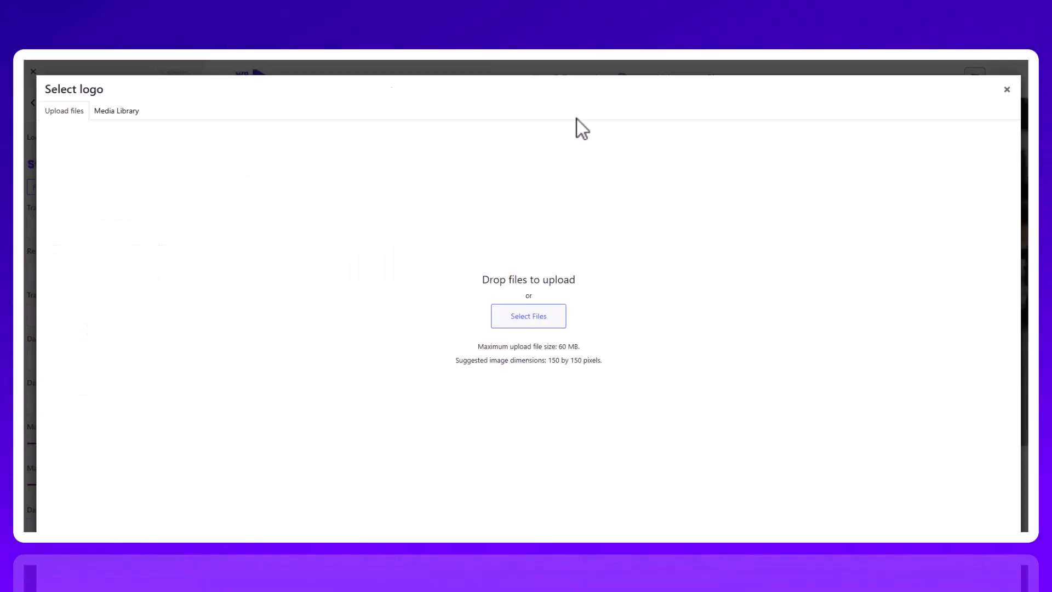
pyautogui.click(1009, 89)
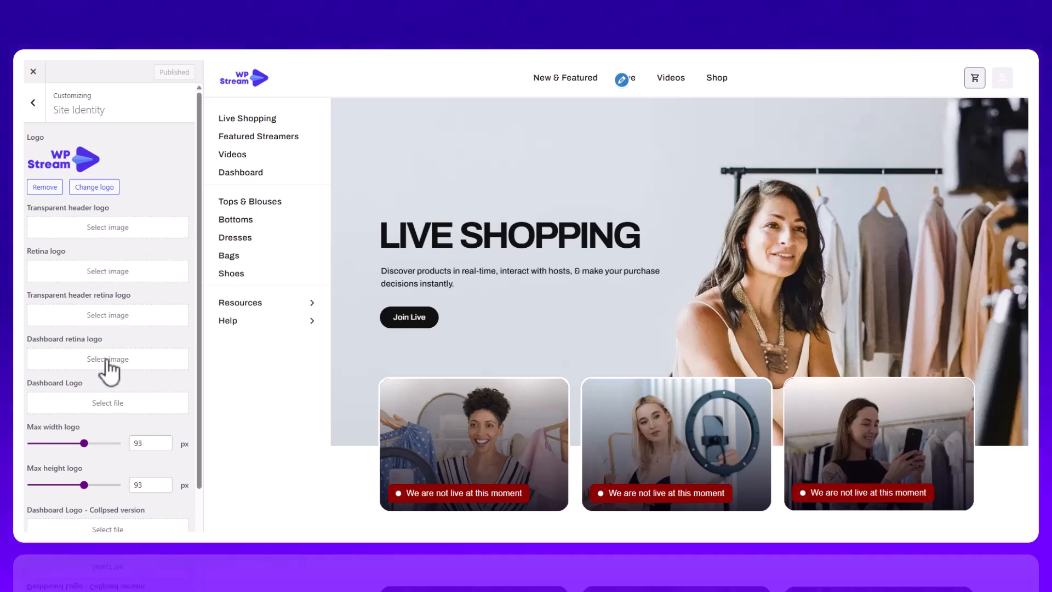
# Try a larger maximum logo width of 116 px and set it back to 93 px
pyautogui.click(86, 444)
pyautogui.moveTo(94, 448); pyautogui.dragTo(98, 448)
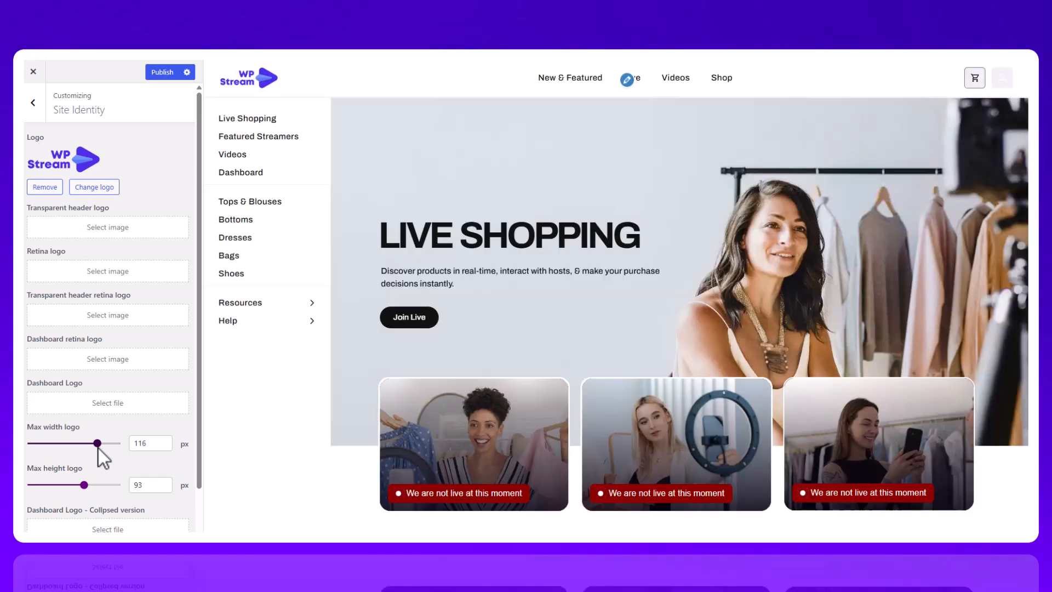
pyautogui.moveTo(98, 448); pyautogui.dragTo(82, 449)
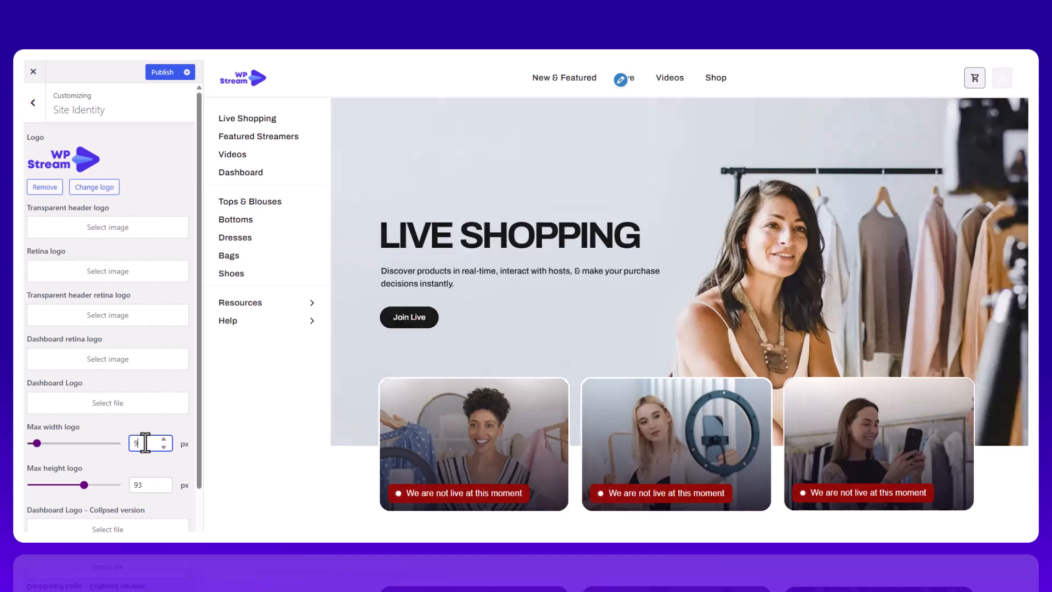
pyautogui.write('3')
pyautogui.click(244, 498)
# Look through the remaining Site Identity settings, including the dashboard logos, site title, tagline and site icon
pyautogui.scroll(-2, 166, 426)
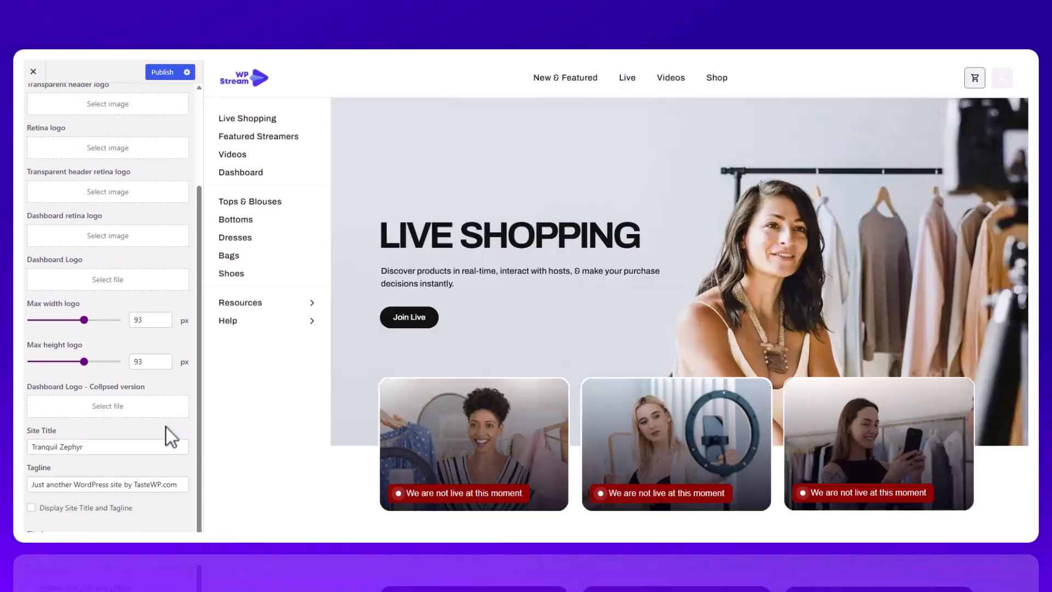
pyautogui.scroll(-1, 130, 423)
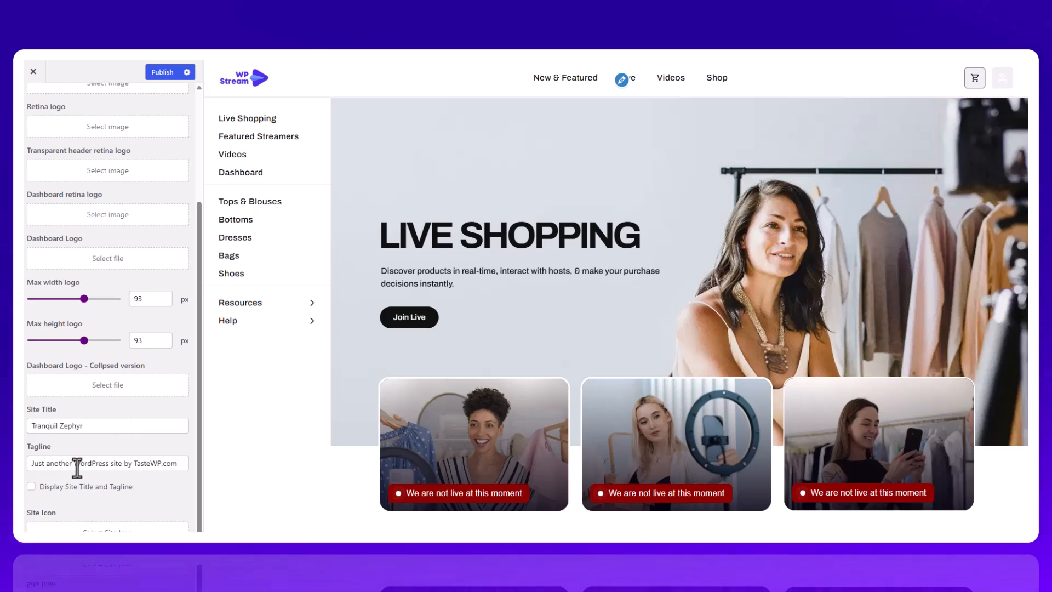
pyautogui.scroll(5, 116, 426)
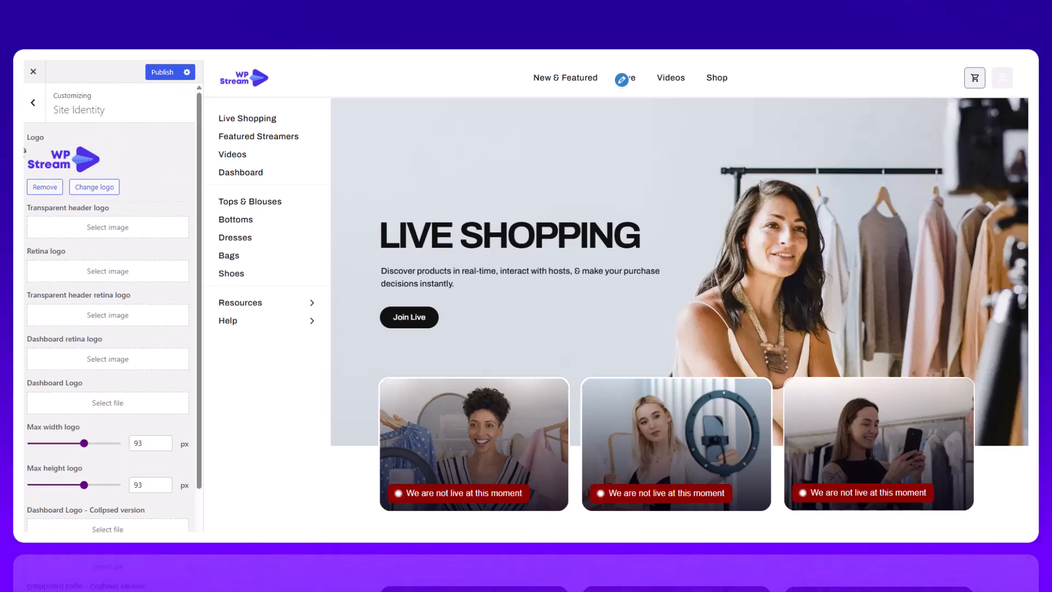
# Review the First Menu, Main Menu and Third menu, checking the location options of each
pyautogui.click(36, 125)
pyautogui.click(79, 221)
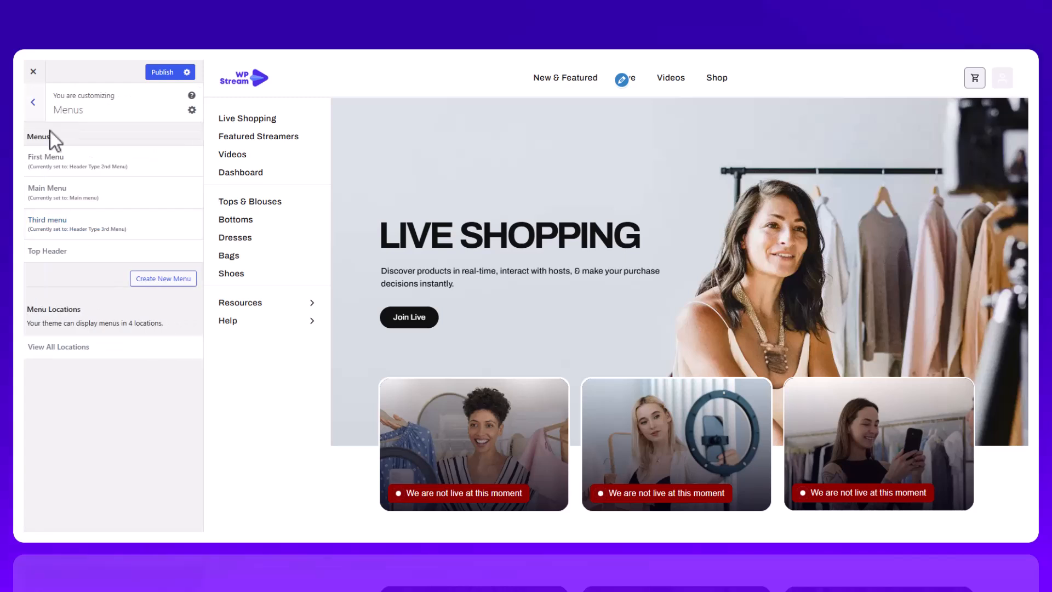
pyautogui.click(52, 166)
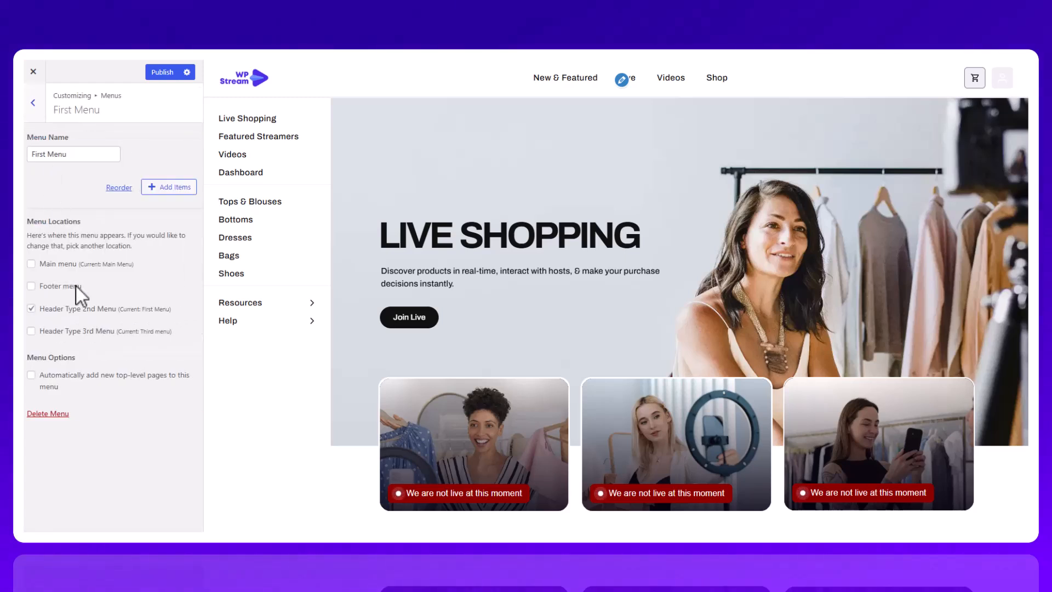
pyautogui.click(33, 102)
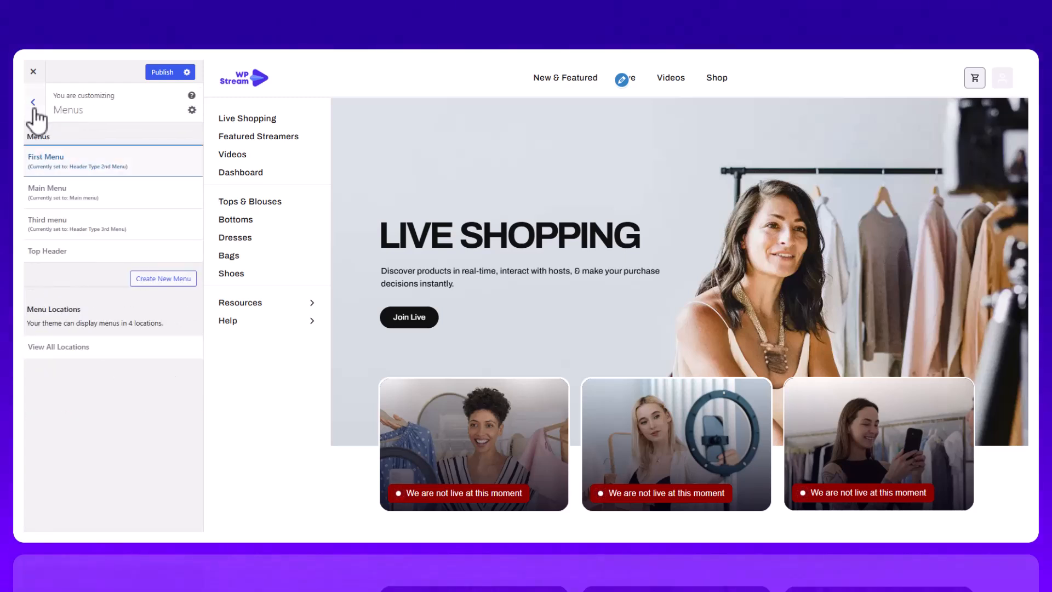
pyautogui.click(90, 202)
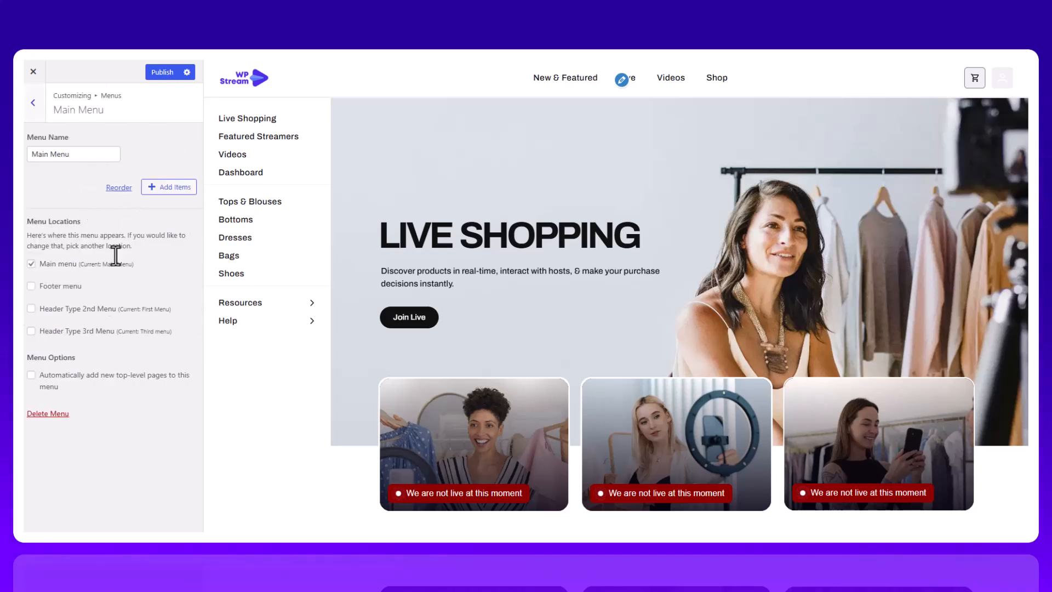
pyautogui.click(33, 102)
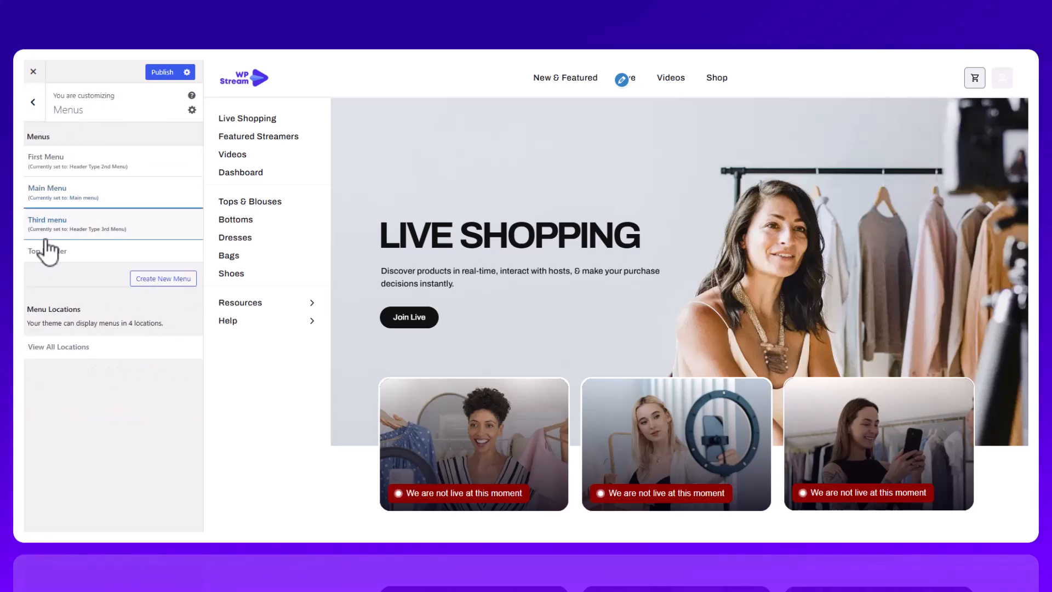
pyautogui.click(44, 224)
pyautogui.click(33, 103)
pyautogui.click(33, 103)
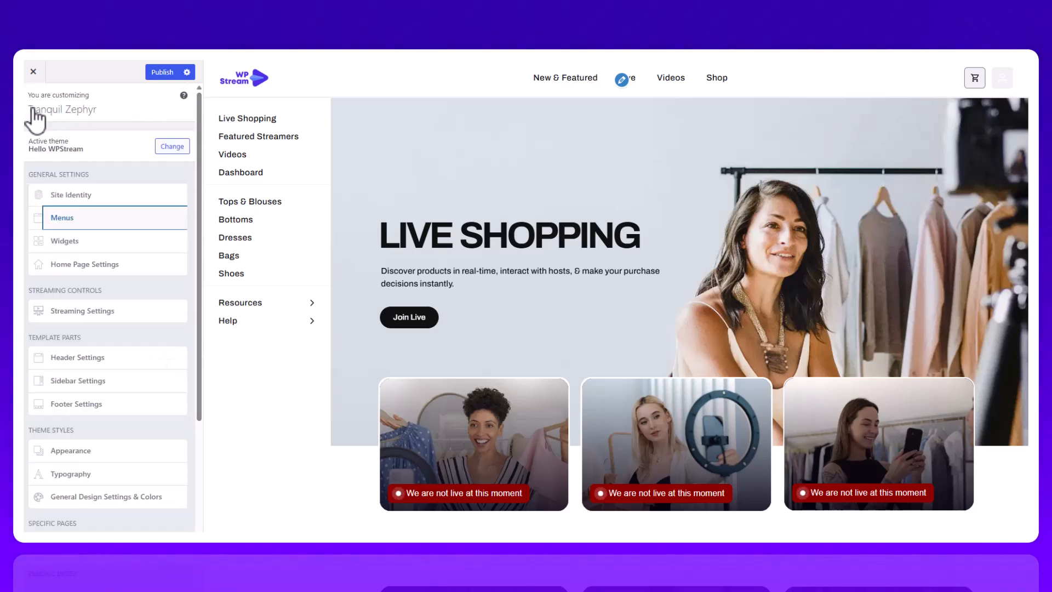
# Examine which widgets are placed in Header Area and Header Area 2
pyautogui.click(61, 240)
pyautogui.click(49, 215)
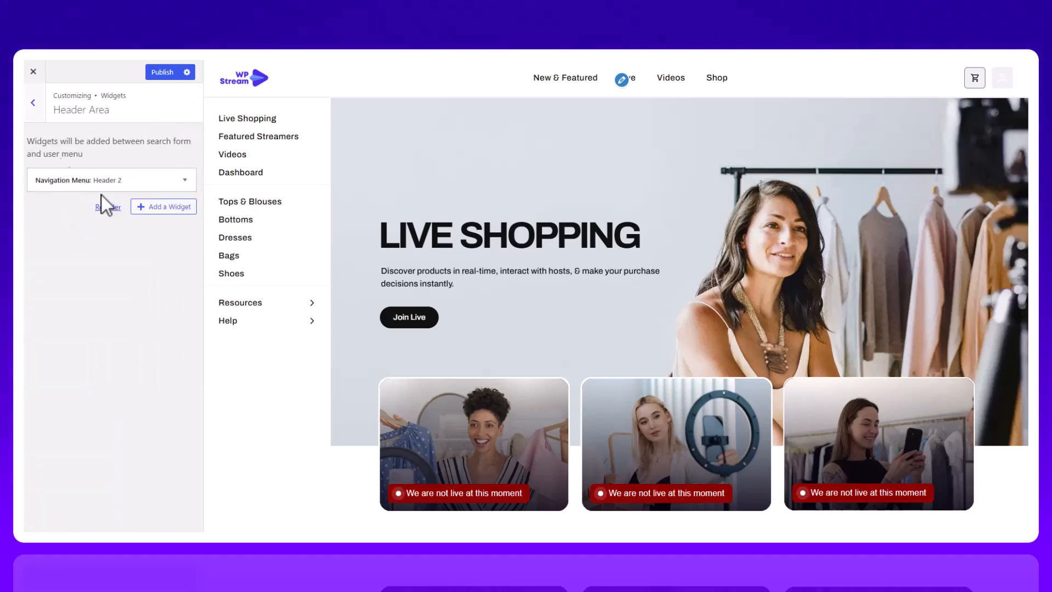
pyautogui.click(33, 103)
pyautogui.click(53, 238)
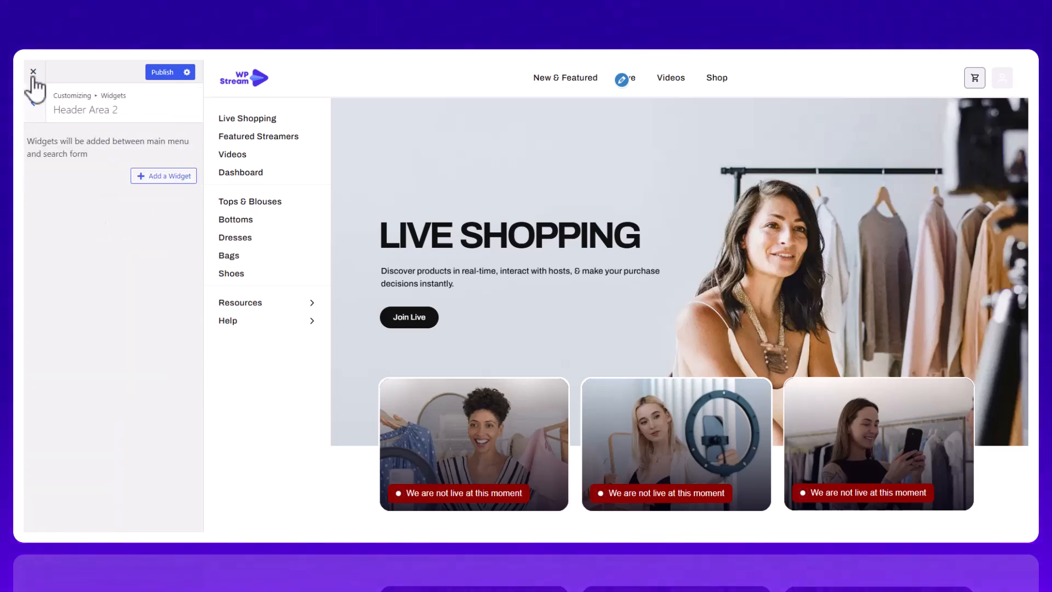
# Examine the Sidebar widget area, expanding and collapsing its first two Block widgets
pyautogui.click(32, 103)
pyautogui.click(63, 259)
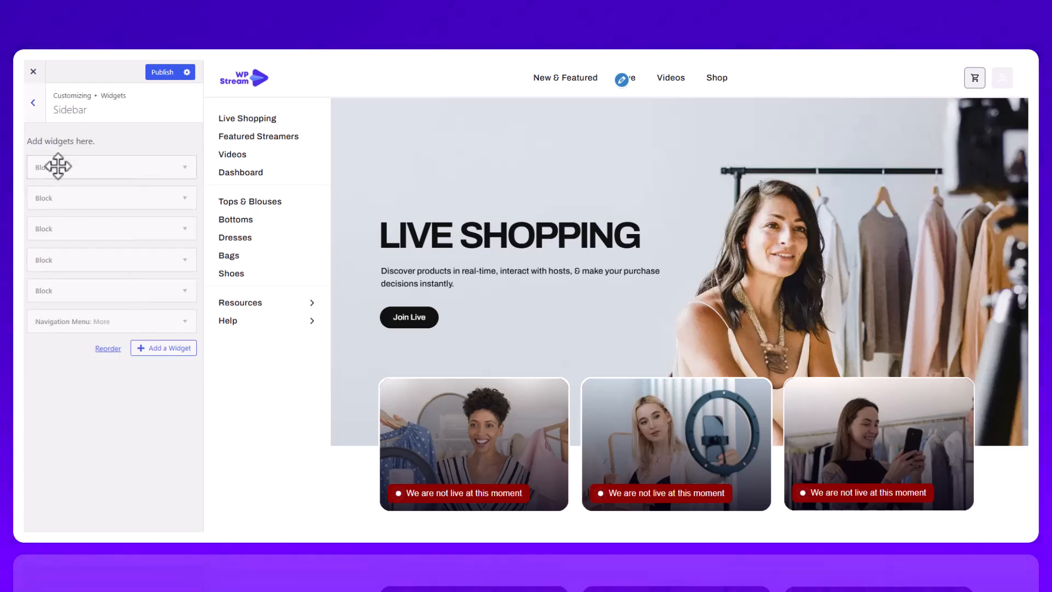
pyautogui.click(187, 176)
pyautogui.click(186, 176)
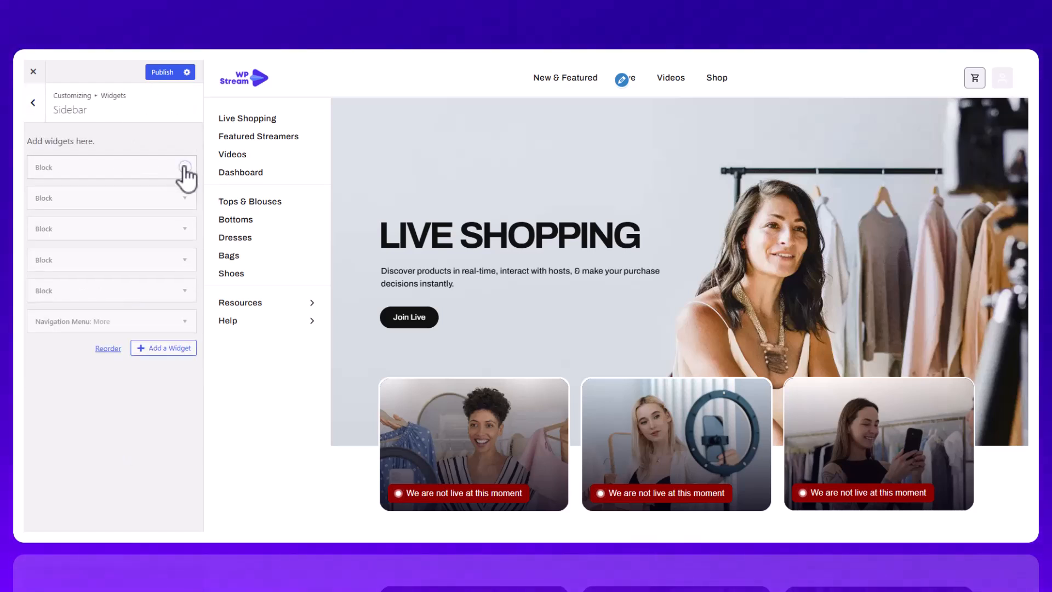
pyautogui.click(186, 199)
pyautogui.click(182, 200)
# Try showing only 1 video in the Footer 1 Watch widget and return the number to 3
pyautogui.click(40, 116)
pyautogui.click(60, 284)
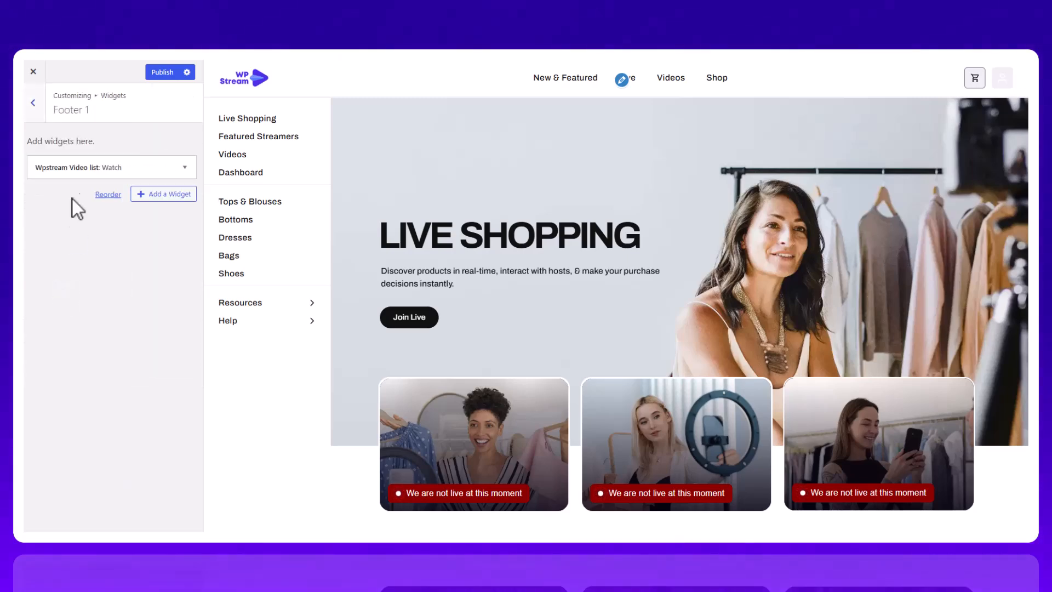
pyautogui.scroll(-5, 598, 390)
pyautogui.scroll(-15, 599, 390)
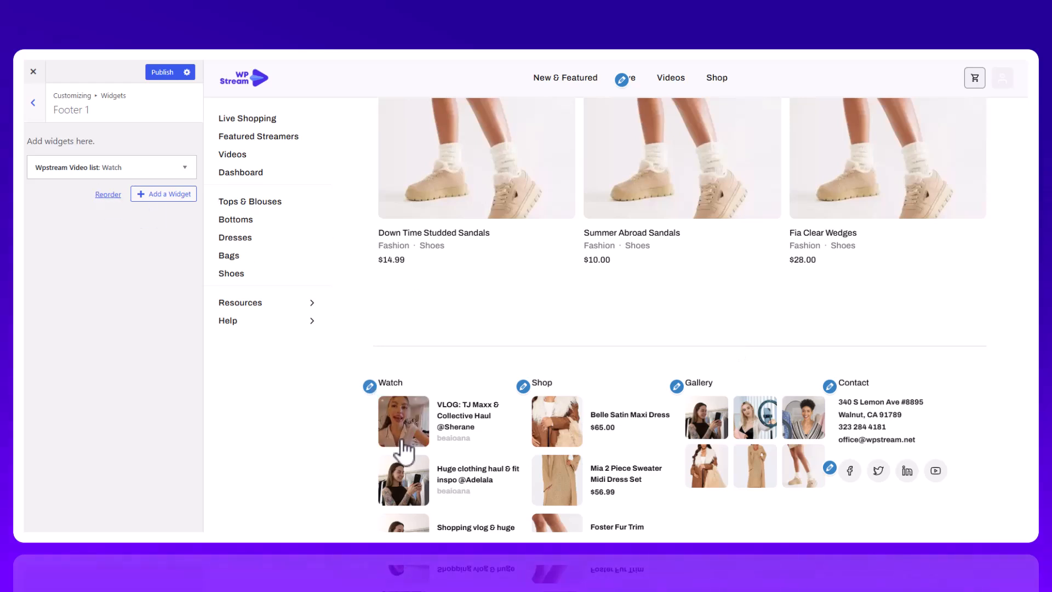
pyautogui.click(145, 168)
pyautogui.click(117, 284)
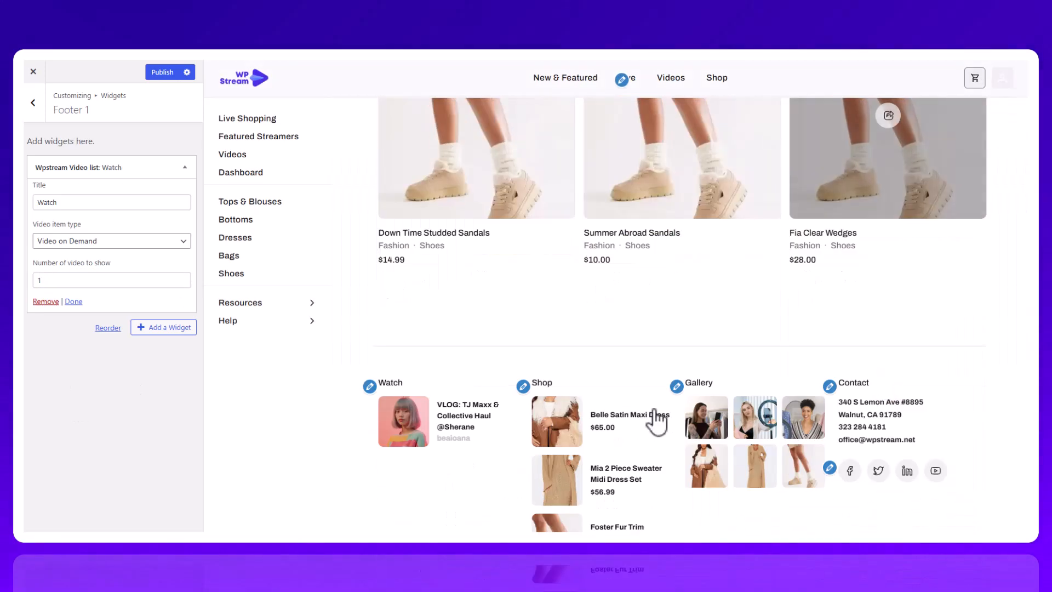
pyautogui.doubleClick(70, 284)
pyautogui.click(51, 405)
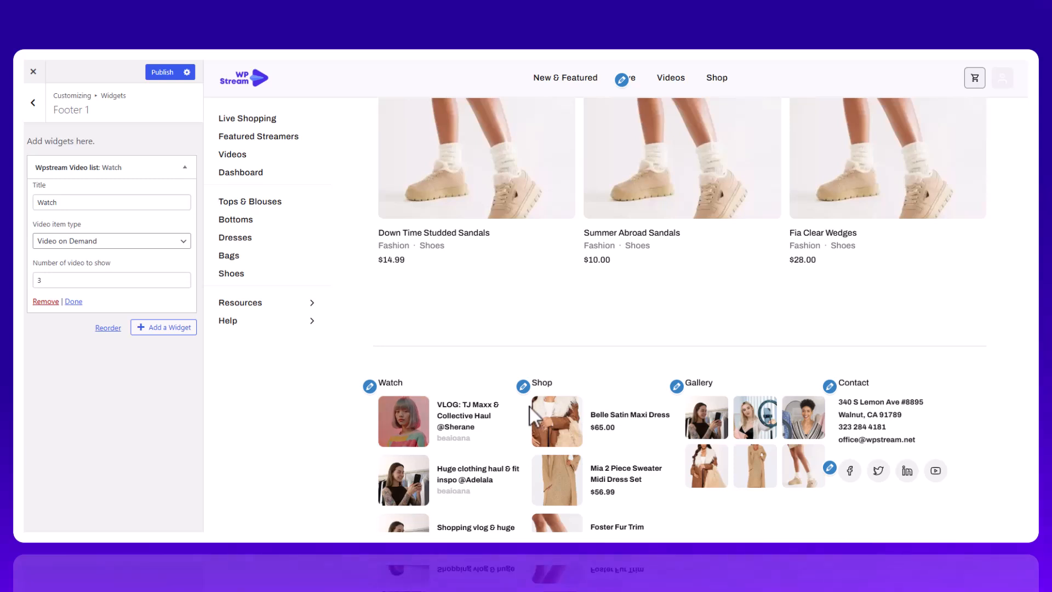
# In the Footer 2 Shop products list widget, try Random ordering and set Order by to Date
pyautogui.click(33, 103)
pyautogui.click(78, 305)
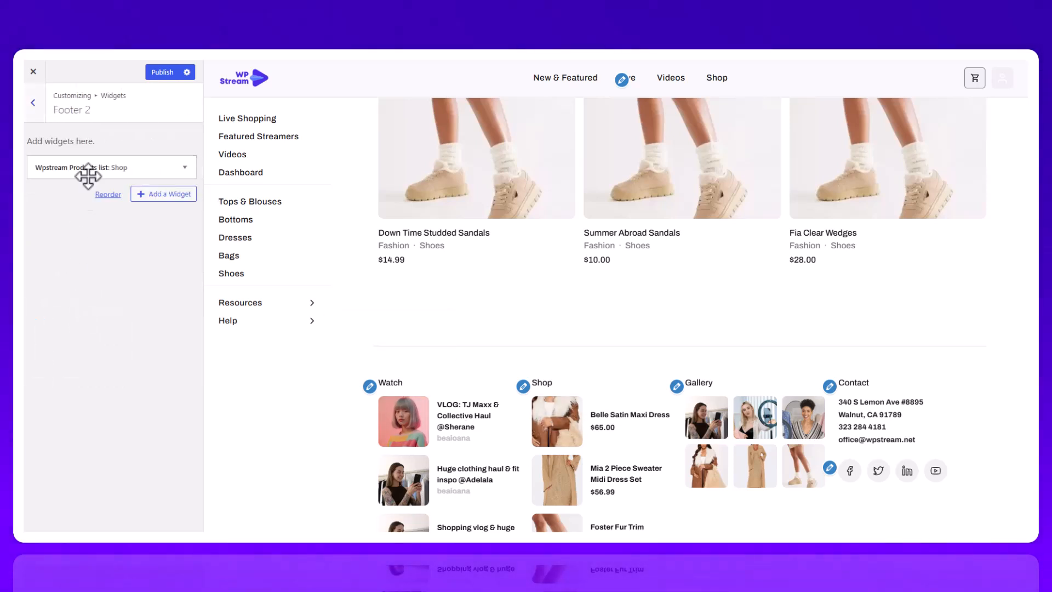
pyautogui.click(524, 387)
pyautogui.click(82, 280)
pyautogui.click(85, 296)
pyautogui.click(87, 319)
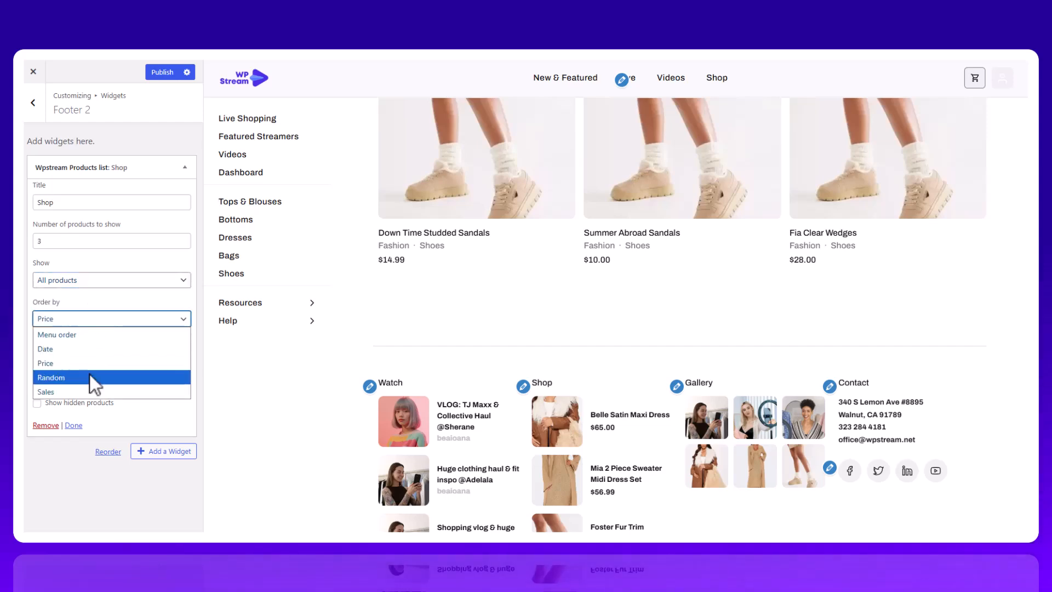
pyautogui.click(89, 374)
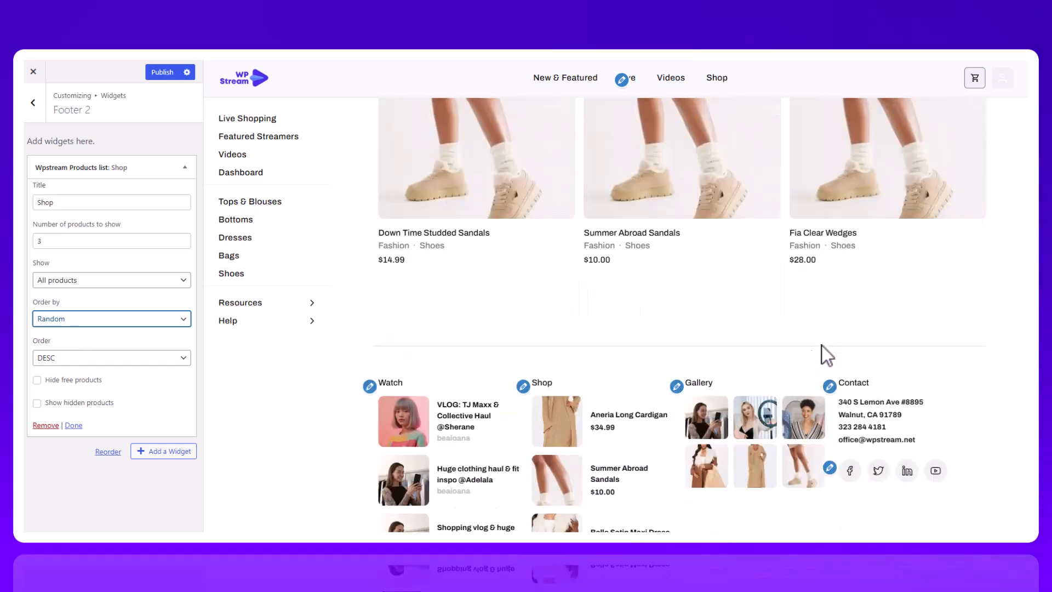
pyautogui.click(155, 320)
pyautogui.click(154, 348)
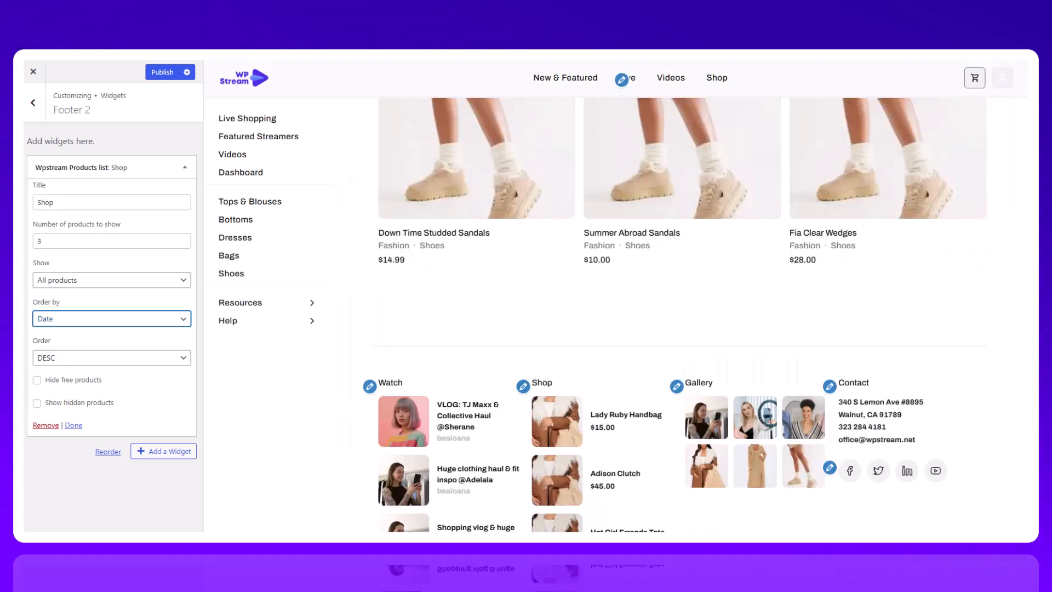
# Open the Footer 3 widget area and expand its Gallery widget to view the images
pyautogui.click(33, 103)
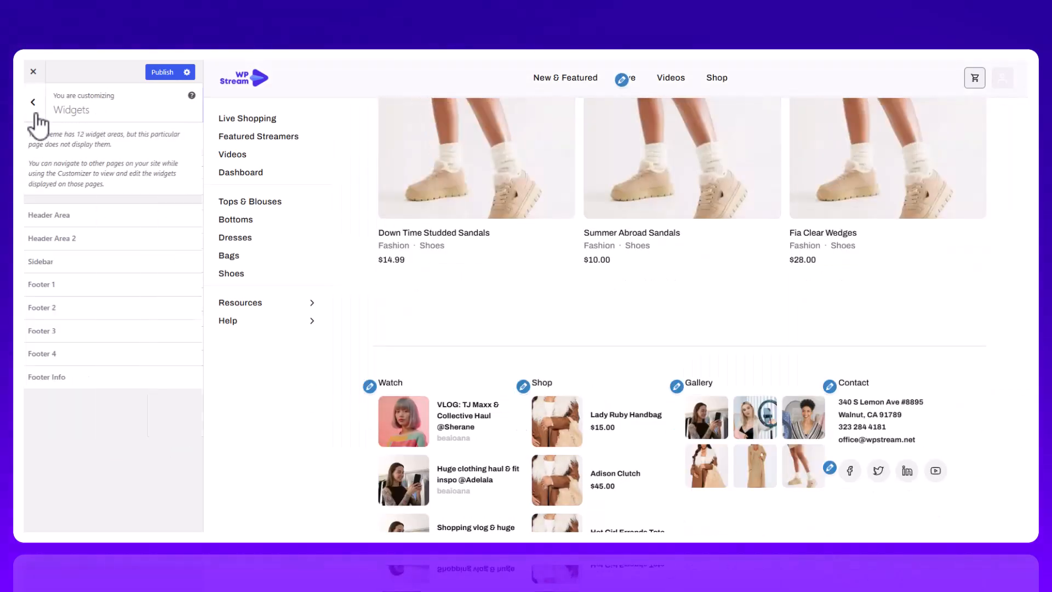
pyautogui.click(40, 341)
pyautogui.click(76, 170)
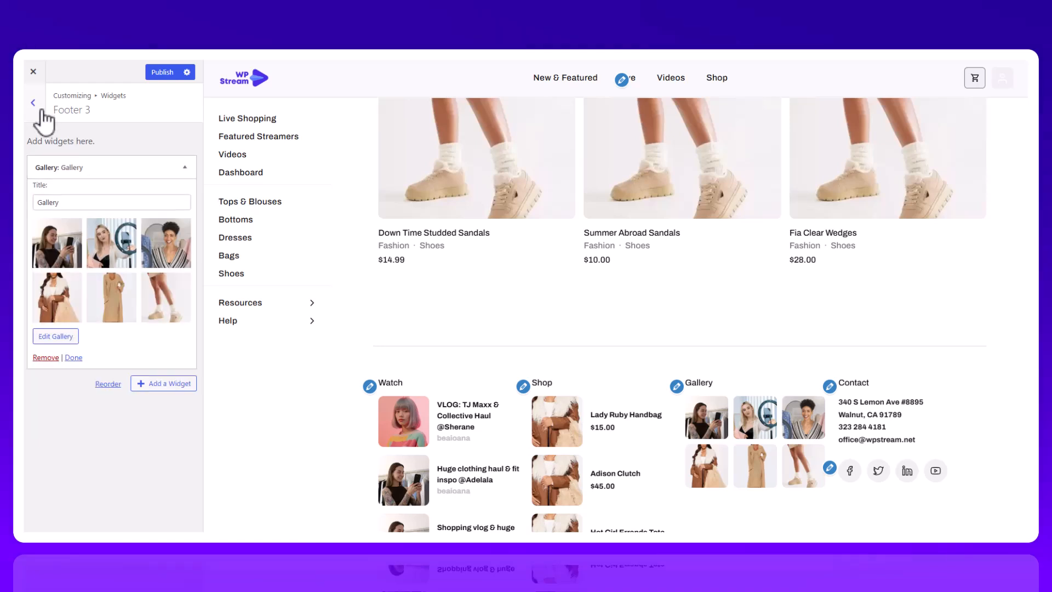
# Add a WhatsApp link with the placeholder # to the Footer 4 social media widget
pyautogui.click(32, 102)
pyautogui.click(112, 362)
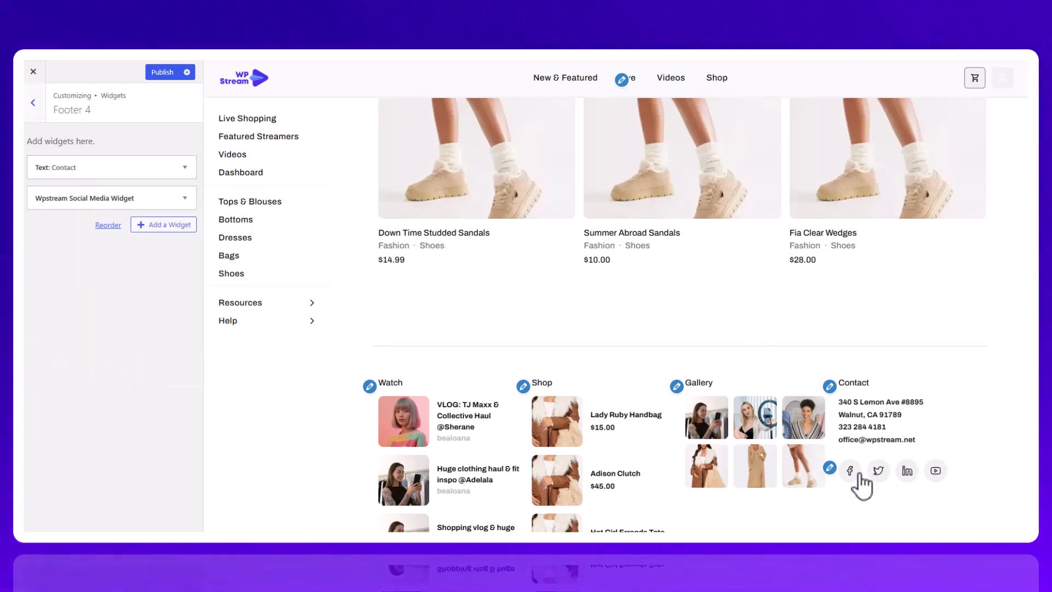
pyautogui.click(184, 198)
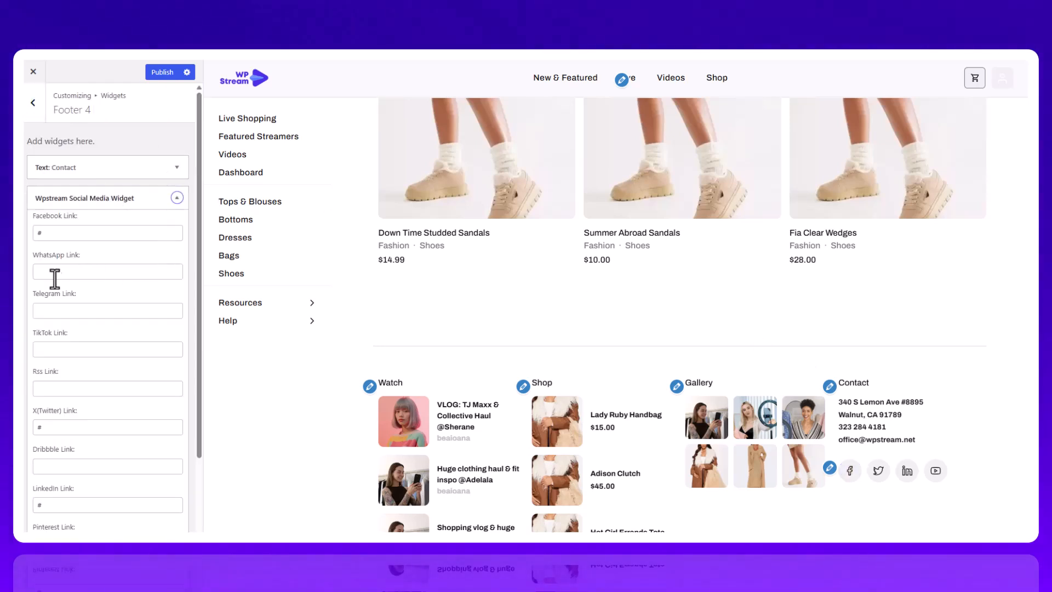
pyautogui.click(54, 274)
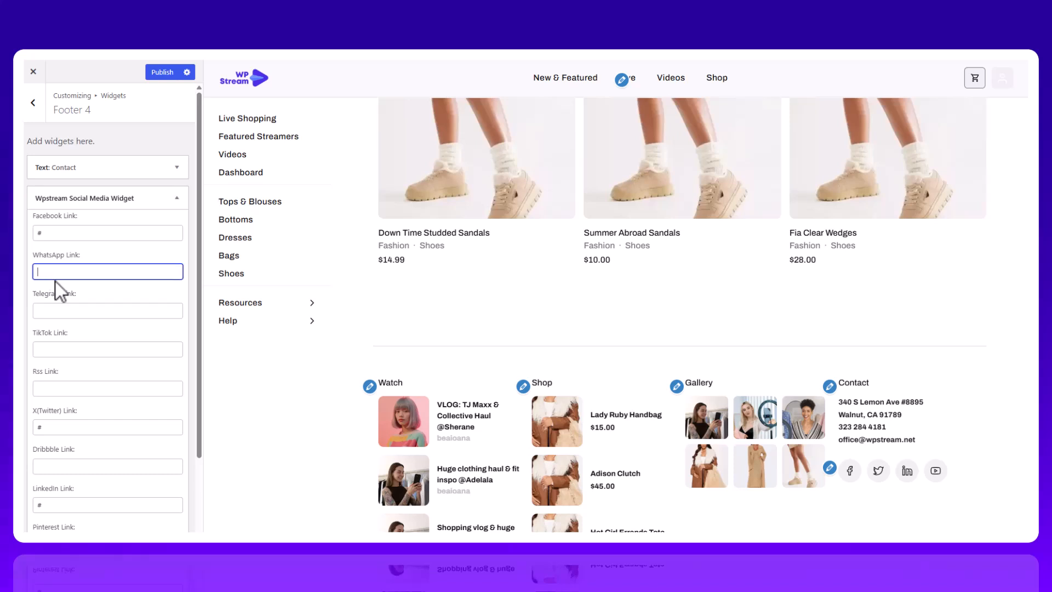
pyautogui.click(789, 523)
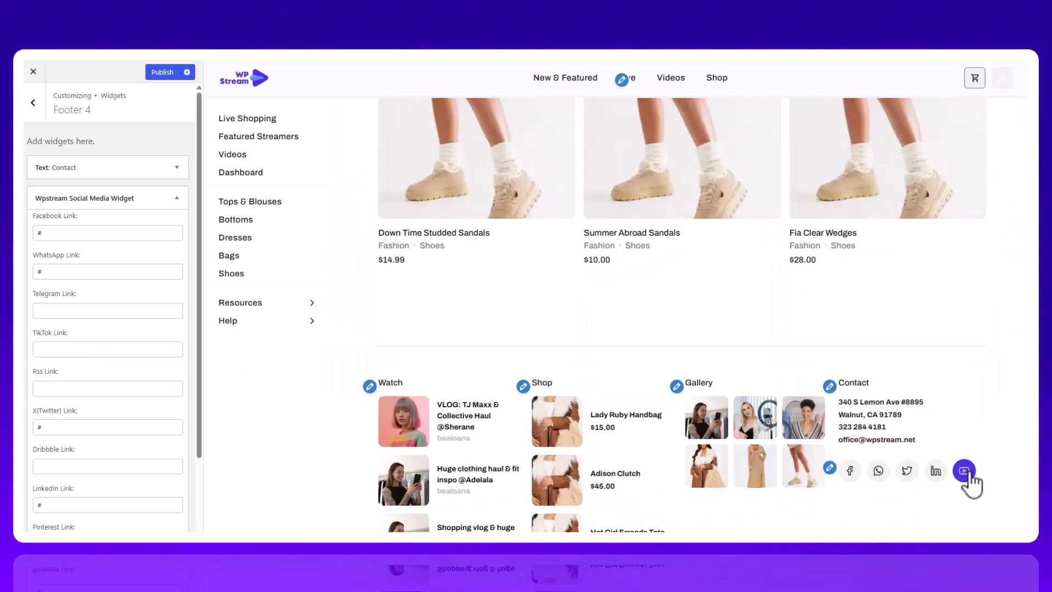
pyautogui.click(131, 274)
pyautogui.click(33, 103)
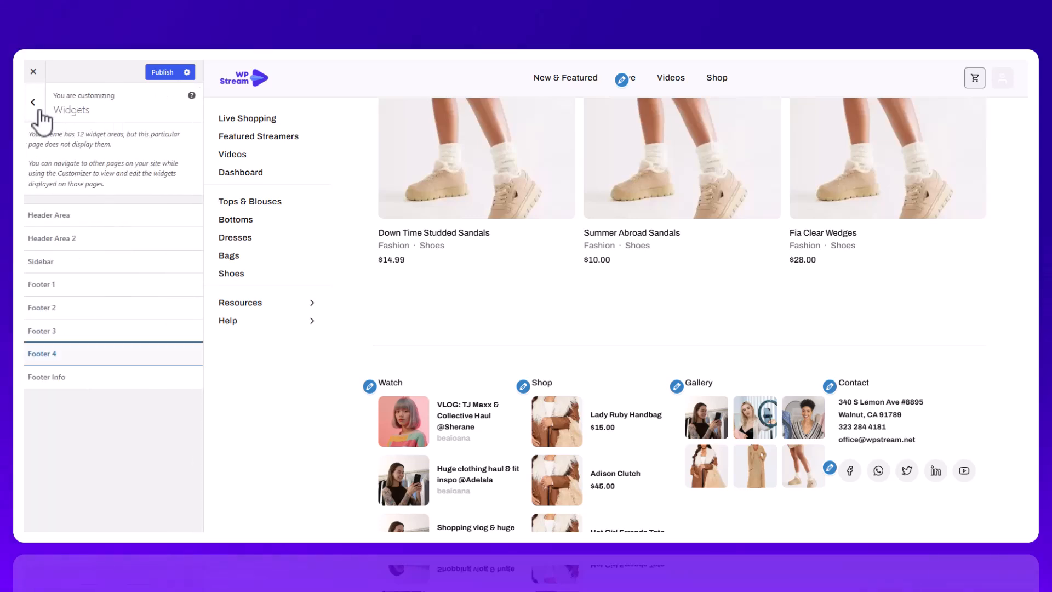
# Open the Home Page Settings to view the homepage display options, and return to the customizer overview
pyautogui.click(38, 110)
pyautogui.click(111, 265)
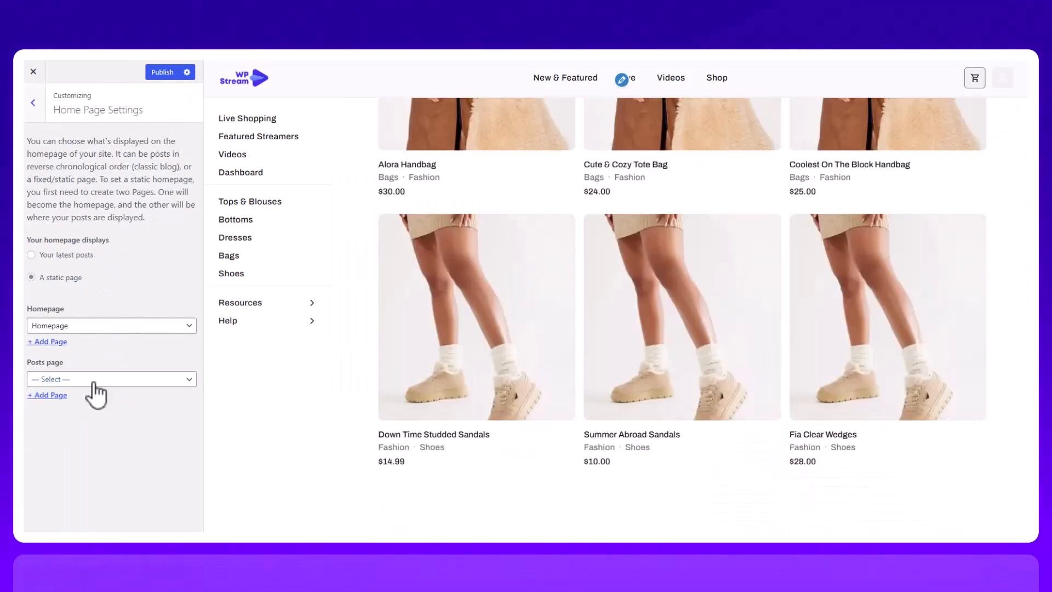
pyautogui.click(33, 109)
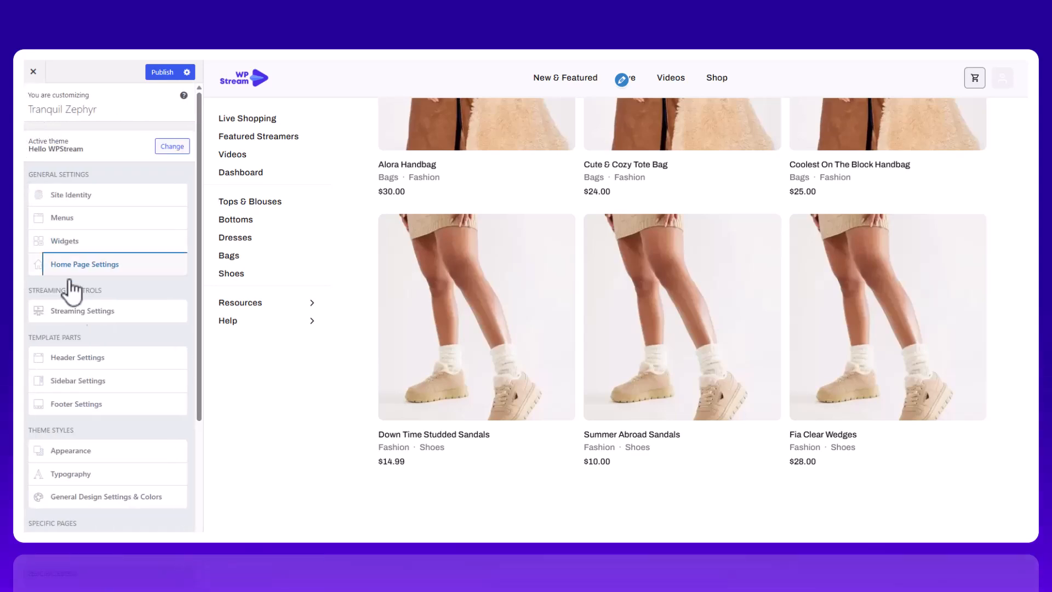
# Open the Streaming Settings and show the account's Start Streaming page in the site preview
pyautogui.click(82, 310)
pyautogui.scroll(15, 774, 310)
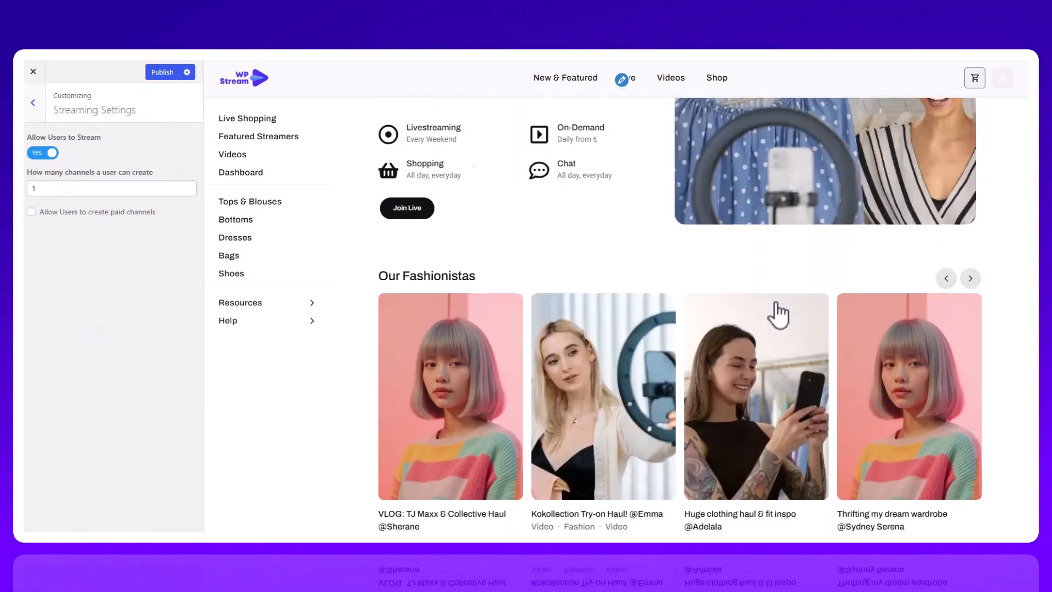
pyautogui.click(1004, 85)
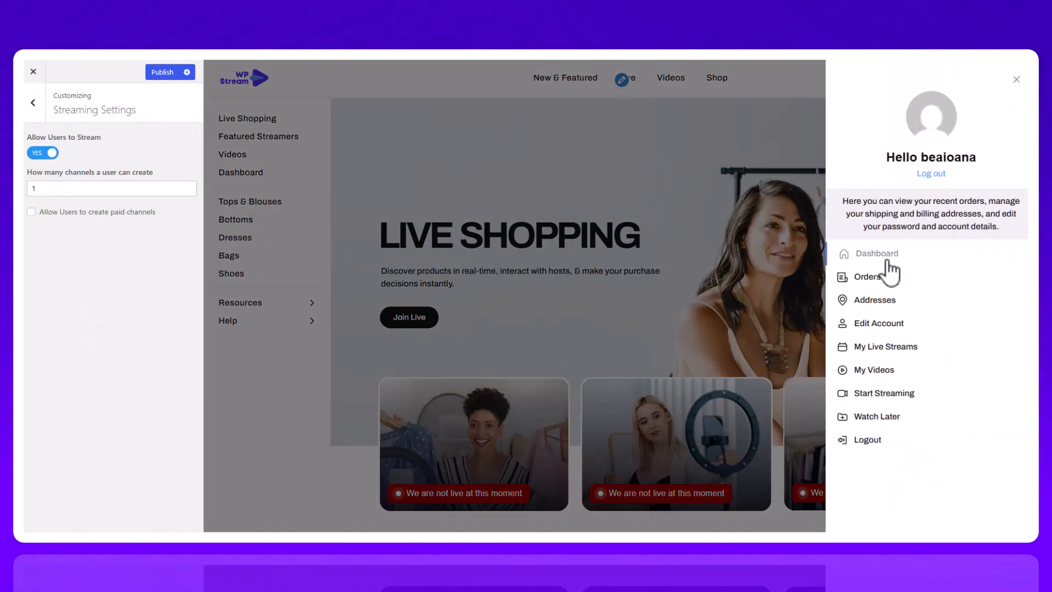
pyautogui.click(874, 393)
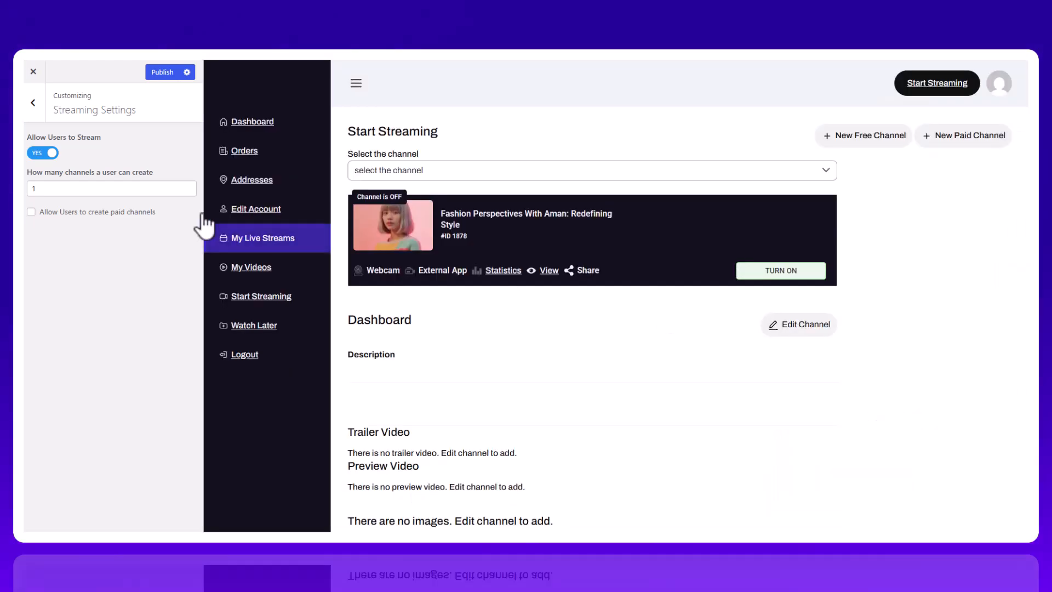
# Try disabling Allow Users to Stream, enable it again, and allow users to create paid channels
pyautogui.click(43, 153)
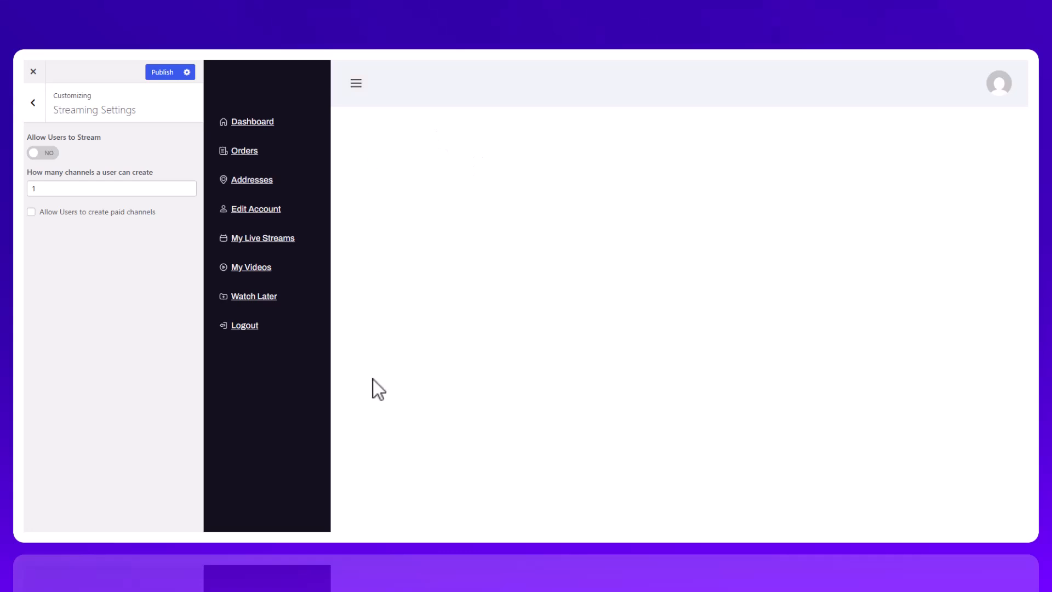
pyautogui.click(43, 152)
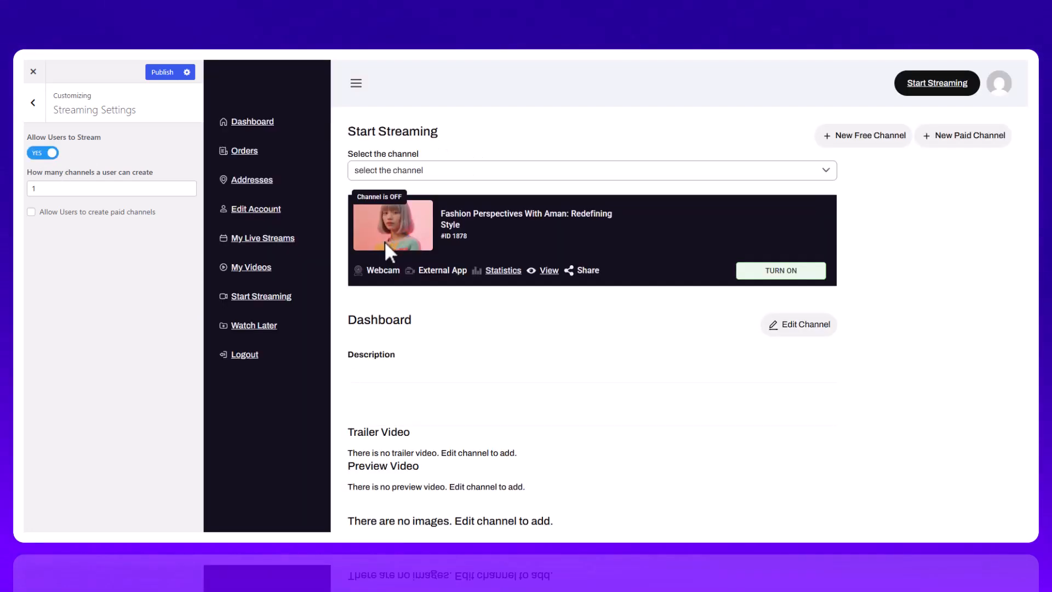
pyautogui.click(32, 212)
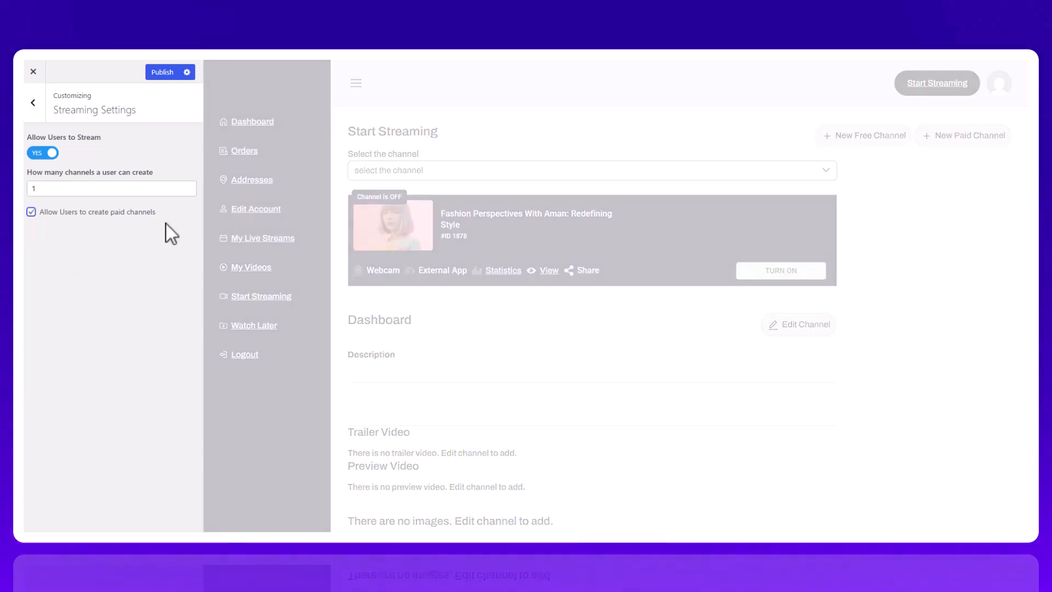
pyautogui.click(33, 103)
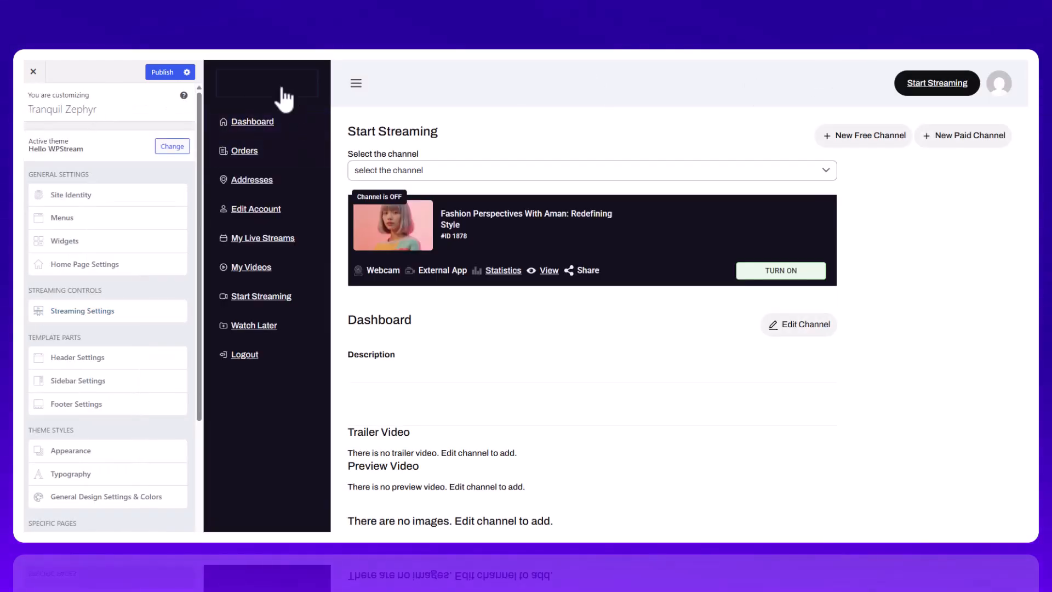
# Return the preview to the homepage and try header types Header 1 and Header 3 before reselecting Header 2
pyautogui.click(248, 238)
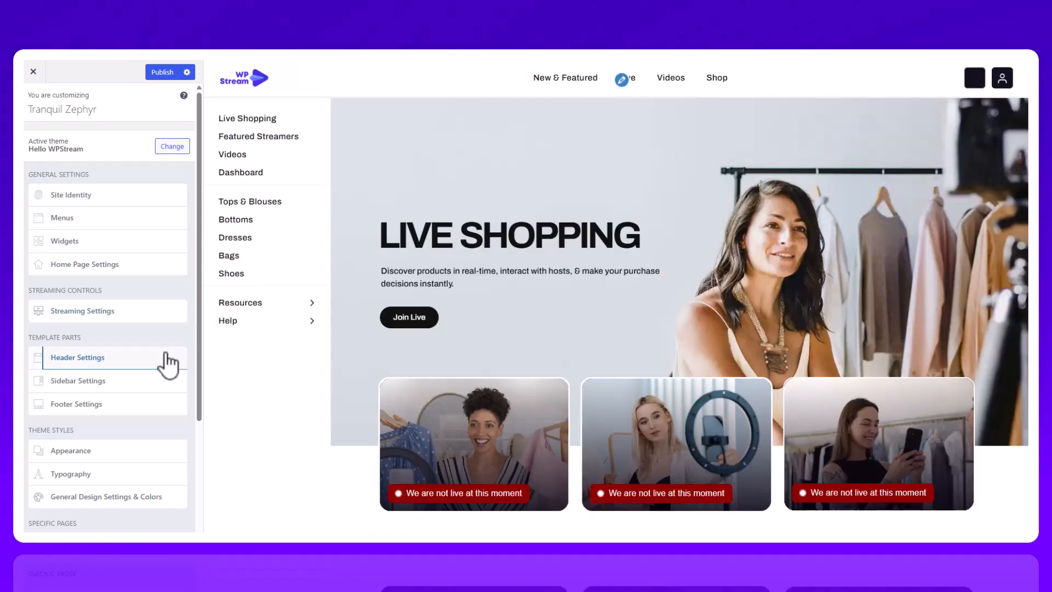
pyautogui.click(165, 359)
pyautogui.click(107, 145)
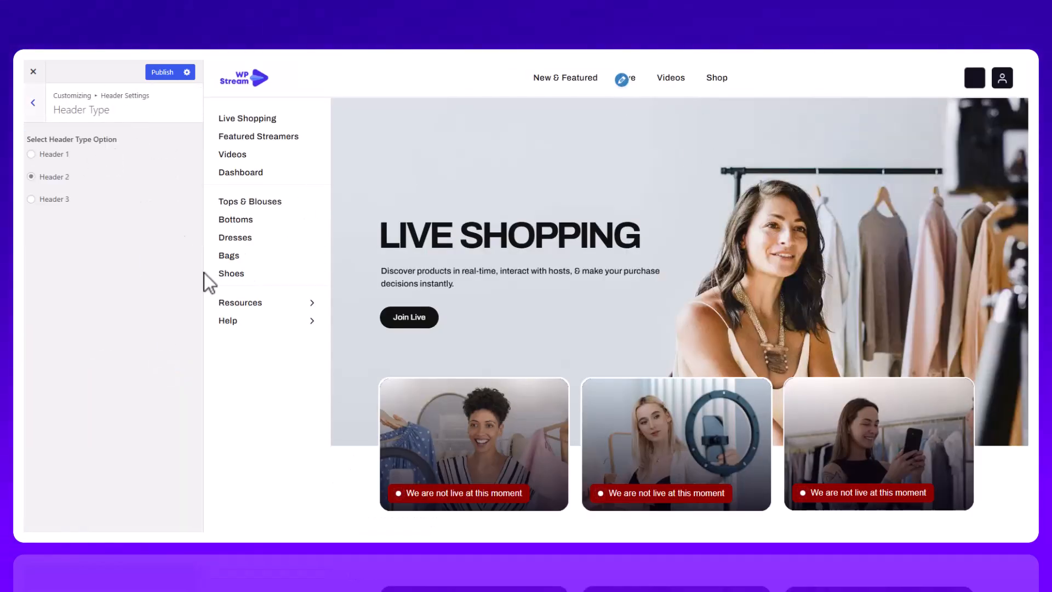
pyautogui.click(66, 155)
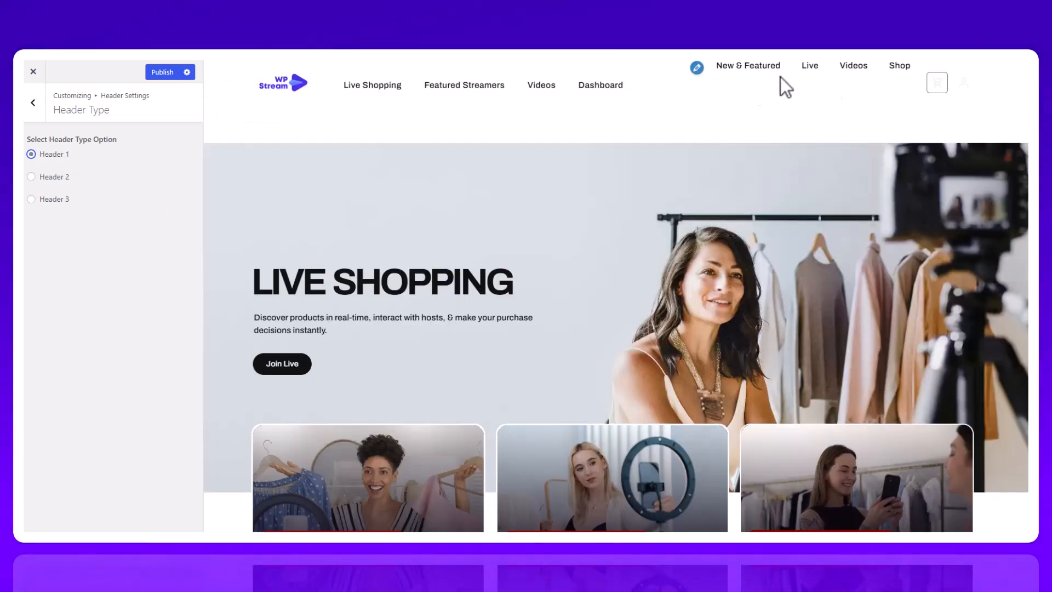
pyautogui.click(61, 199)
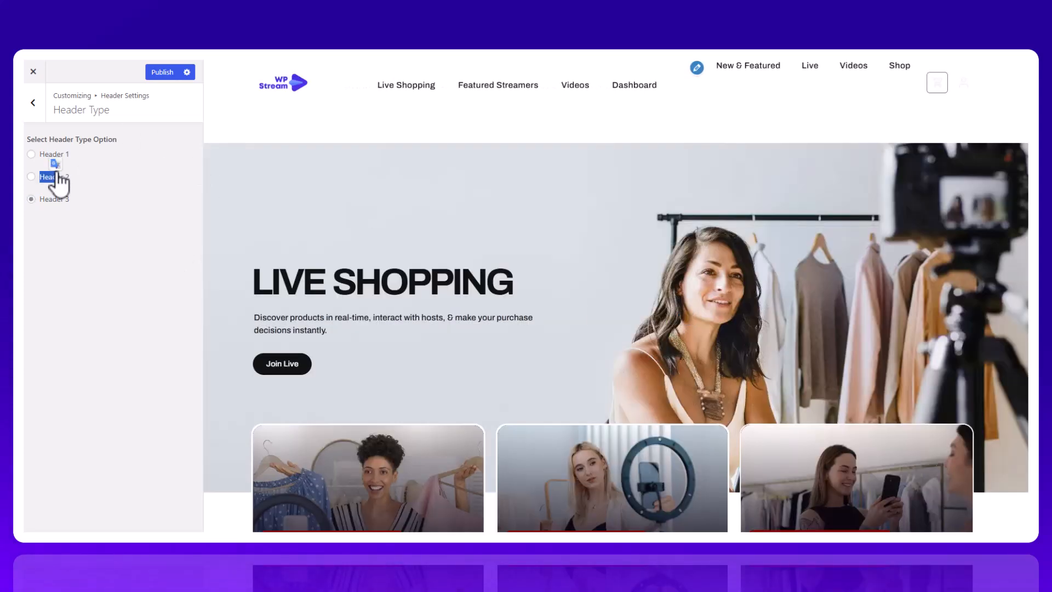
pyautogui.click(54, 177)
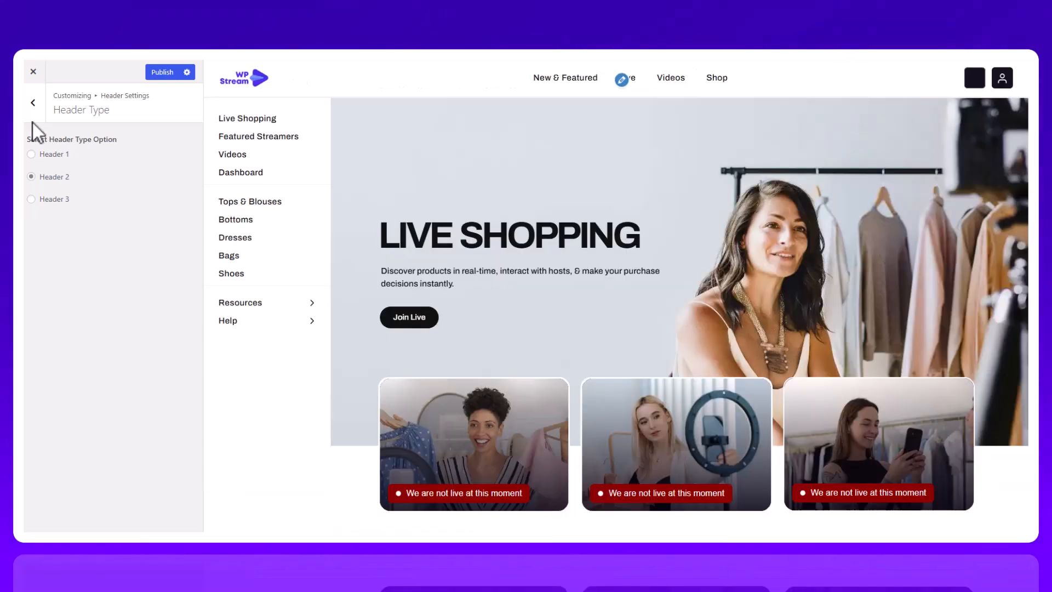
pyautogui.click(32, 121)
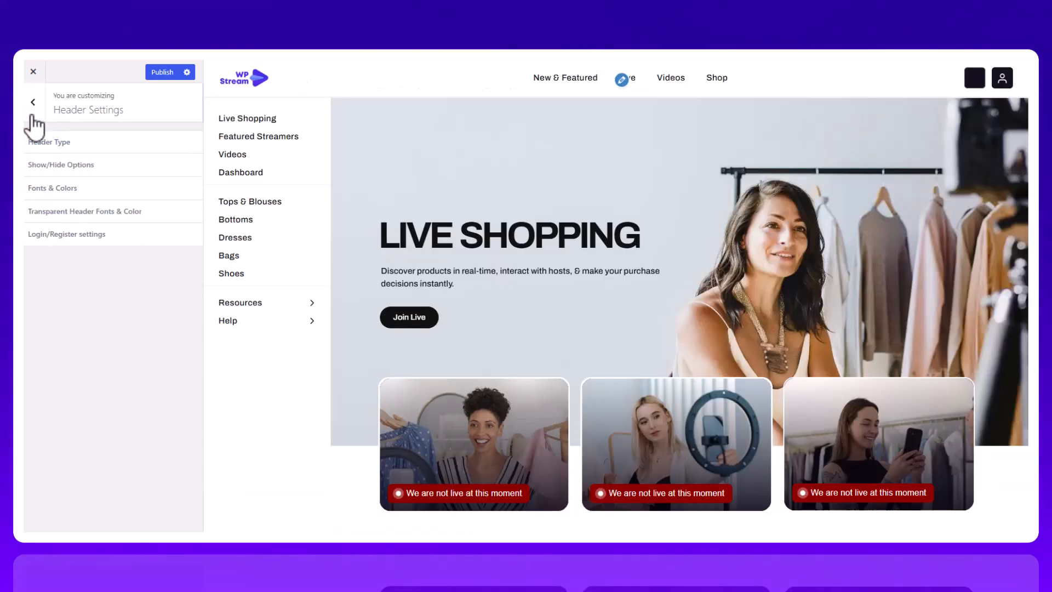
# In the header's Show/Hide Options, try showing the search form, view its content type filter, and hide the form again
pyautogui.click(47, 163)
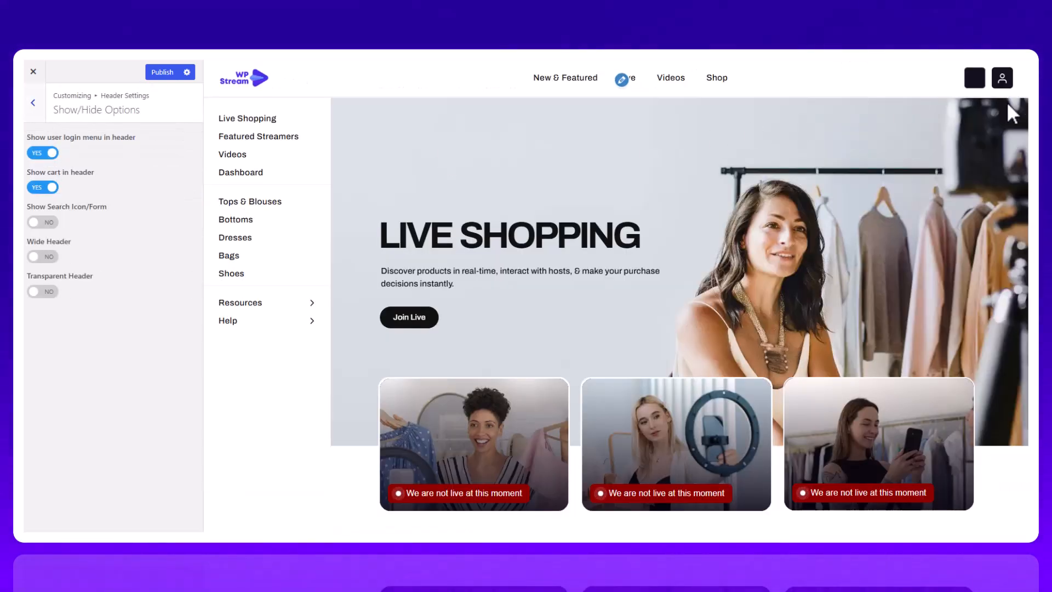
pyautogui.click(1002, 82)
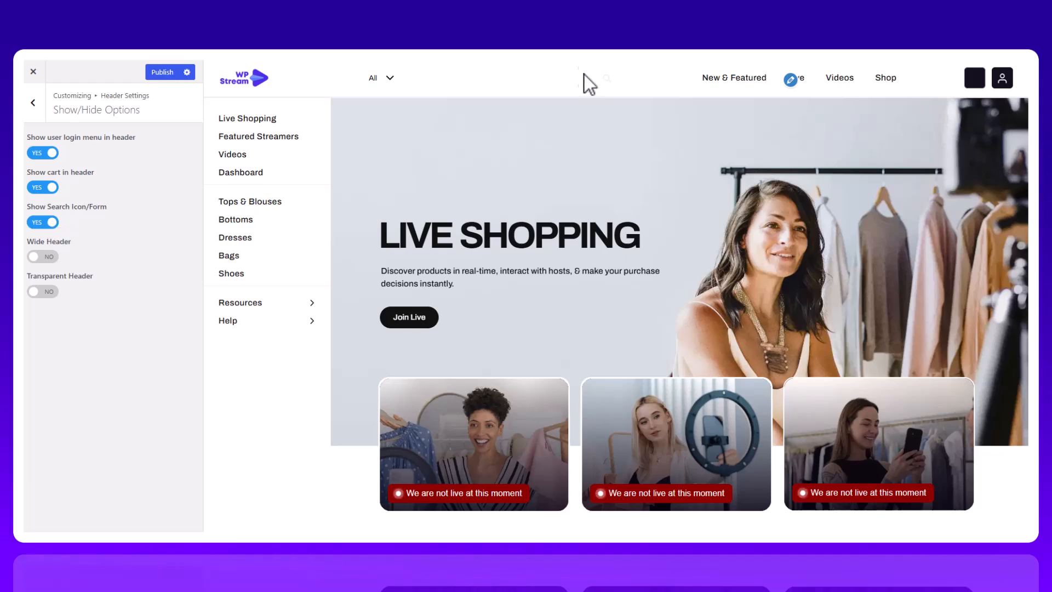
pyautogui.click(382, 85)
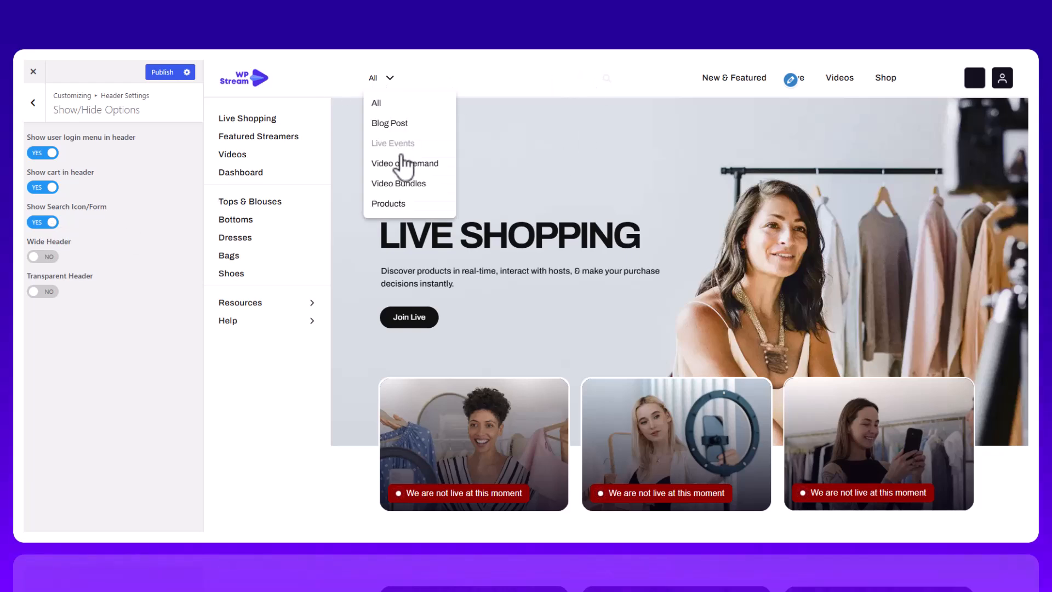
pyautogui.click(391, 78)
pyautogui.click(46, 222)
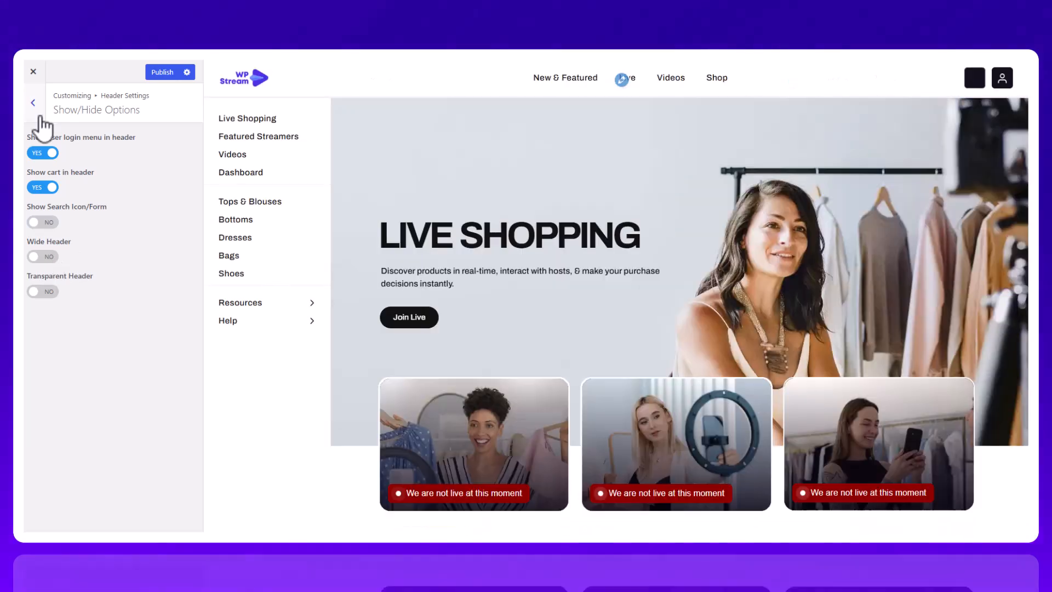
pyautogui.click(35, 114)
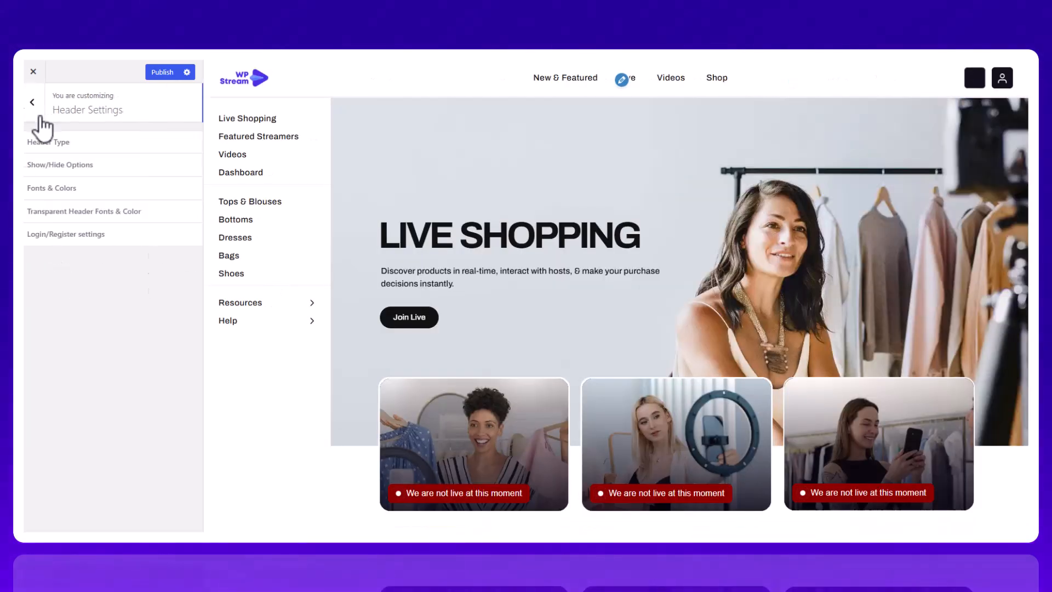
# Look through the header's Fonts & Colors options and the Transparent Header Fonts & Color options
pyautogui.click(71, 190)
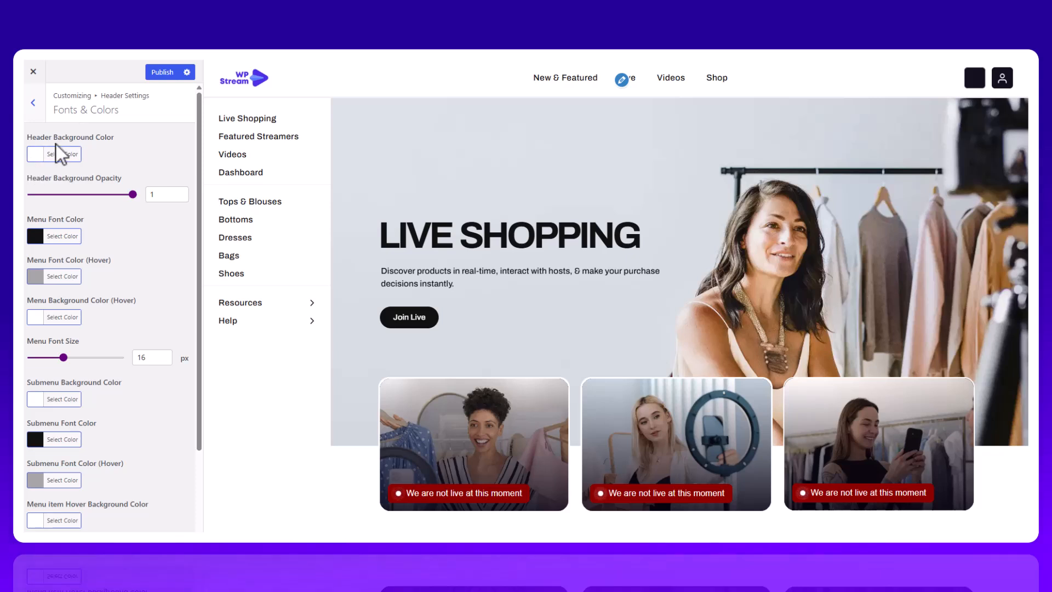
pyautogui.scroll(-5, 84, 330)
pyautogui.scroll(5, 84, 330)
pyautogui.click(34, 103)
pyautogui.click(85, 214)
pyautogui.click(33, 104)
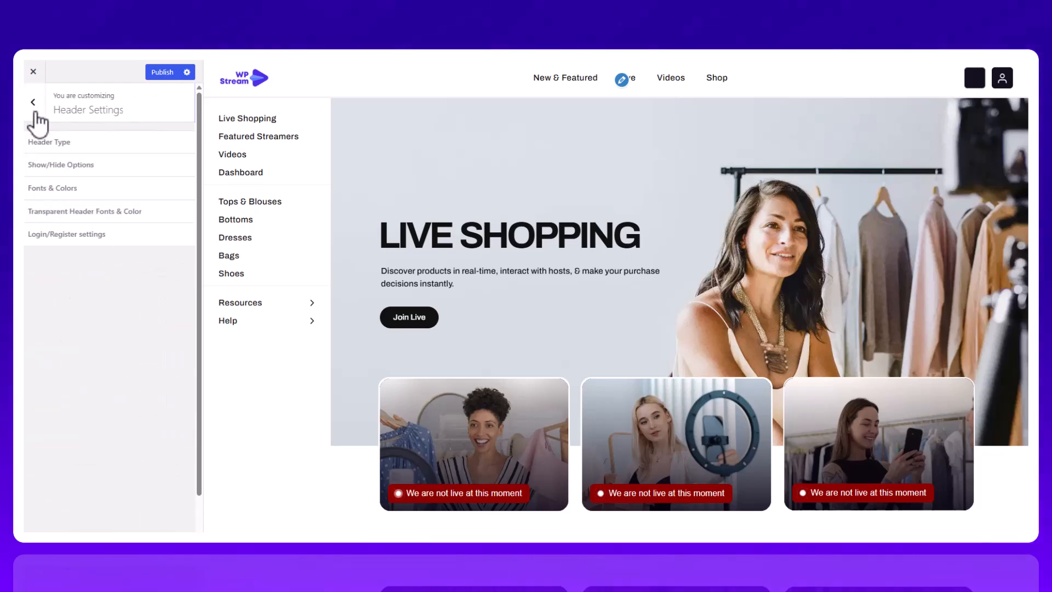
# Set the Login/Register menu position to Position right and check the account menu in the preview
pyautogui.click(104, 236)
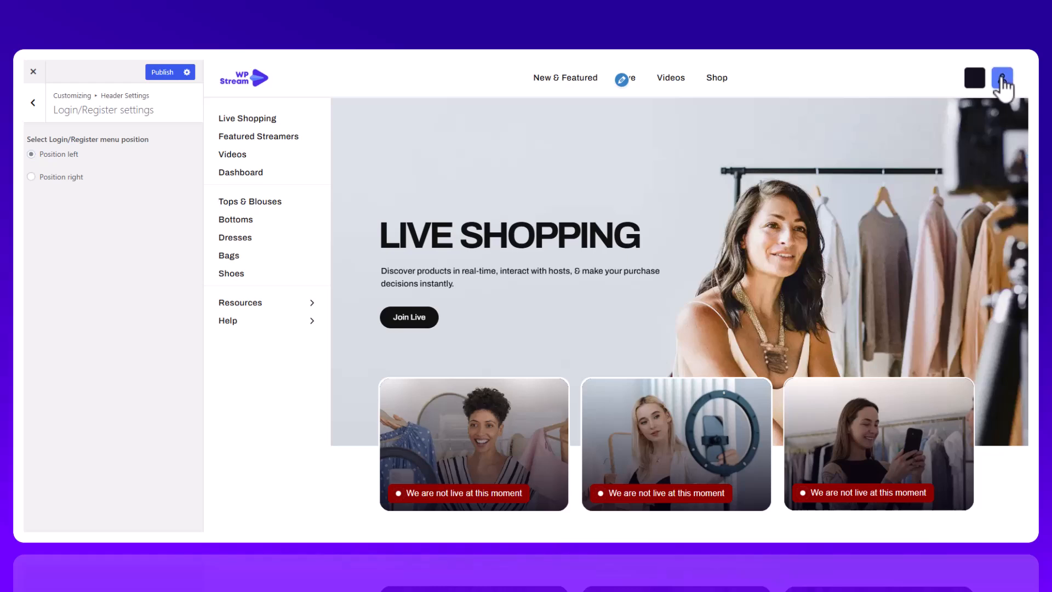
pyautogui.click(1003, 78)
pyautogui.click(58, 178)
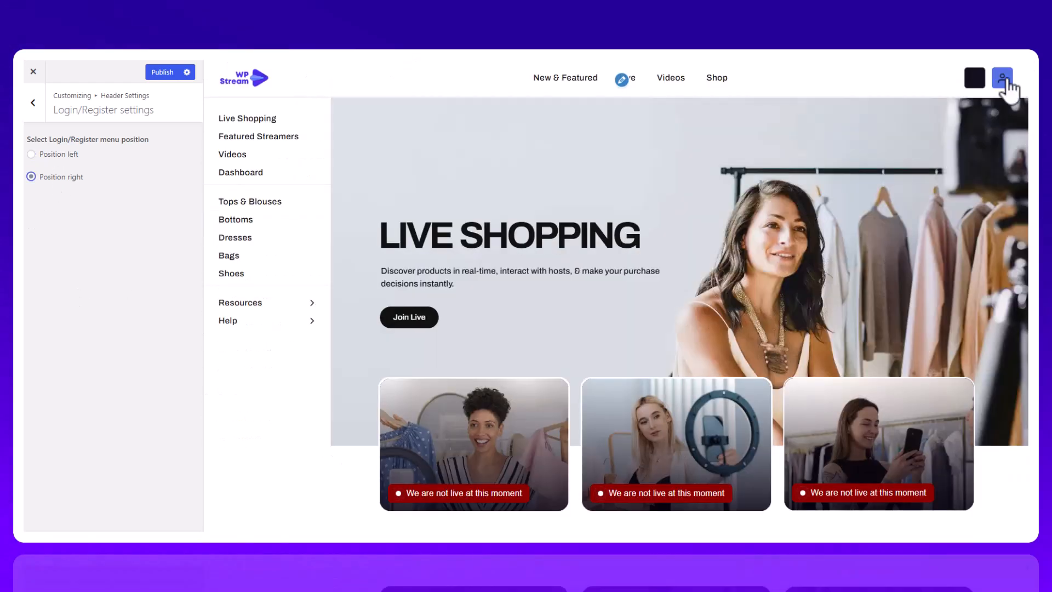
pyautogui.click(1004, 82)
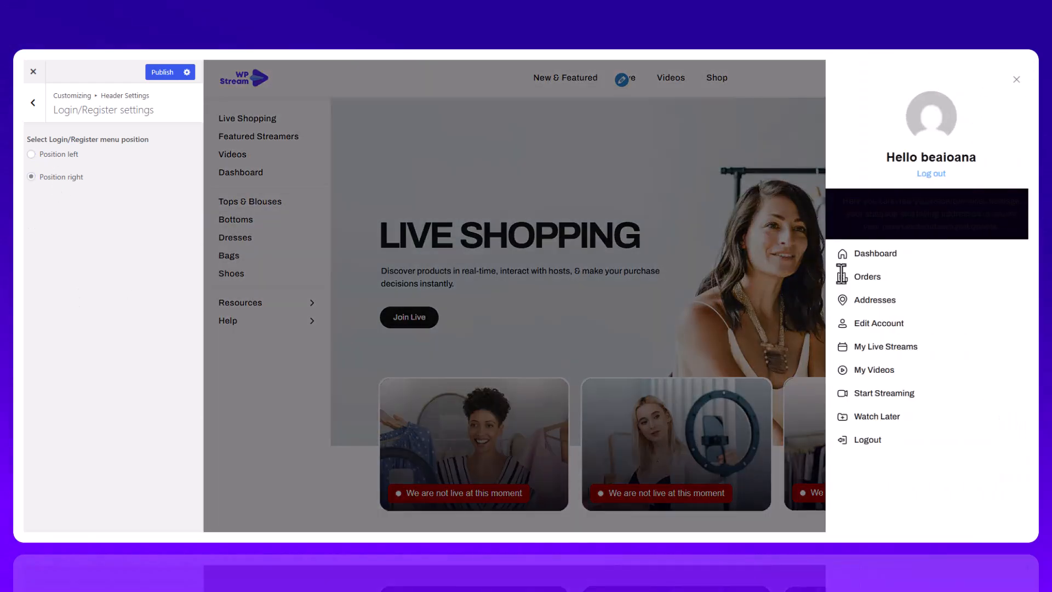
pyautogui.click(1016, 80)
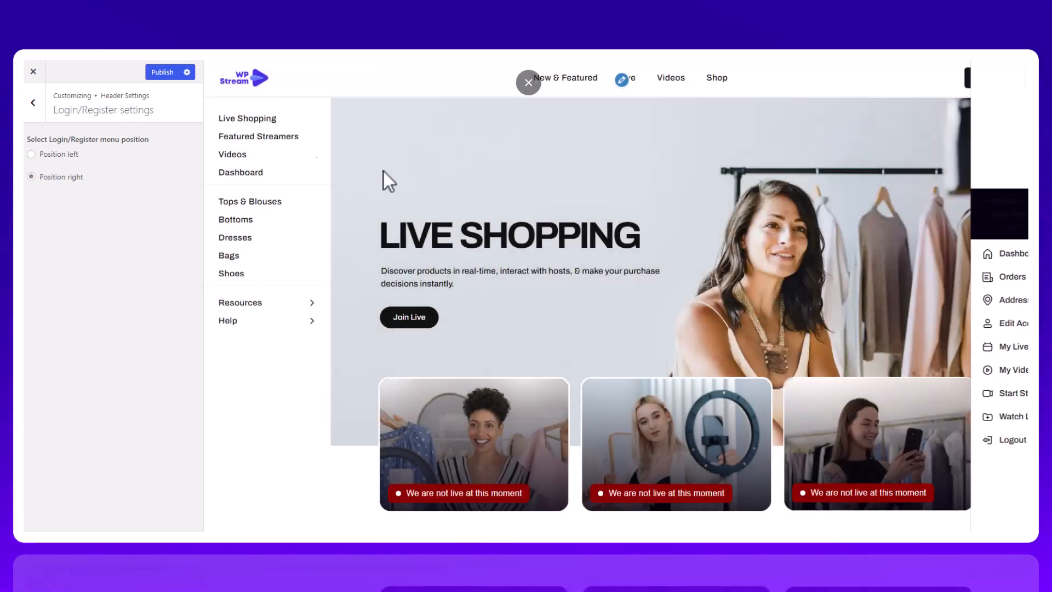
pyautogui.doubleClick(39, 103)
pyautogui.click(34, 103)
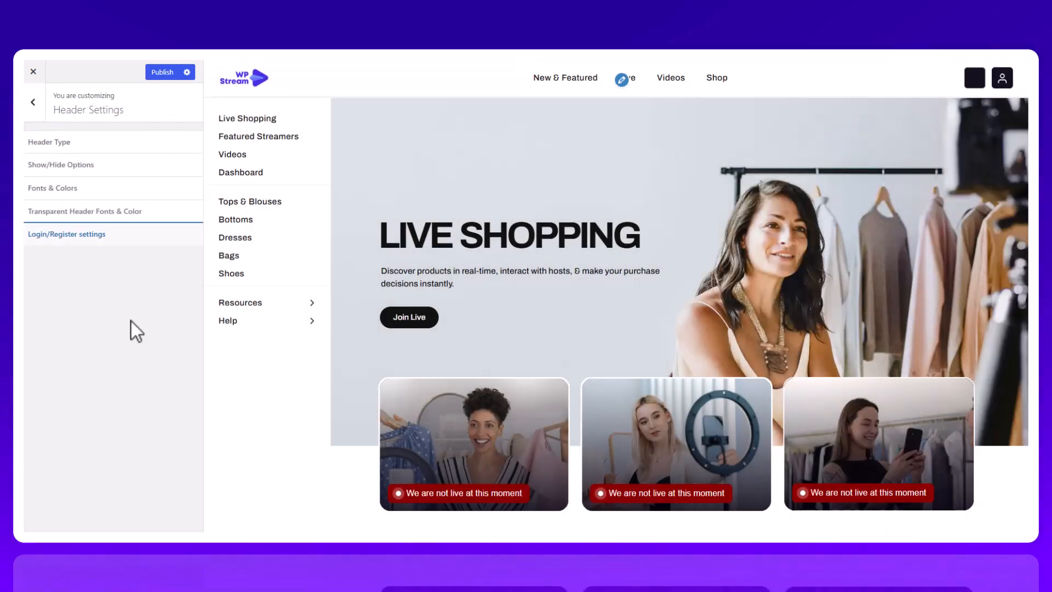
# Open the sidebar's Colors and Font Size settings and display the Live Shopping page's Livestreams sidebar in the preview
pyautogui.click(34, 109)
pyautogui.click(110, 392)
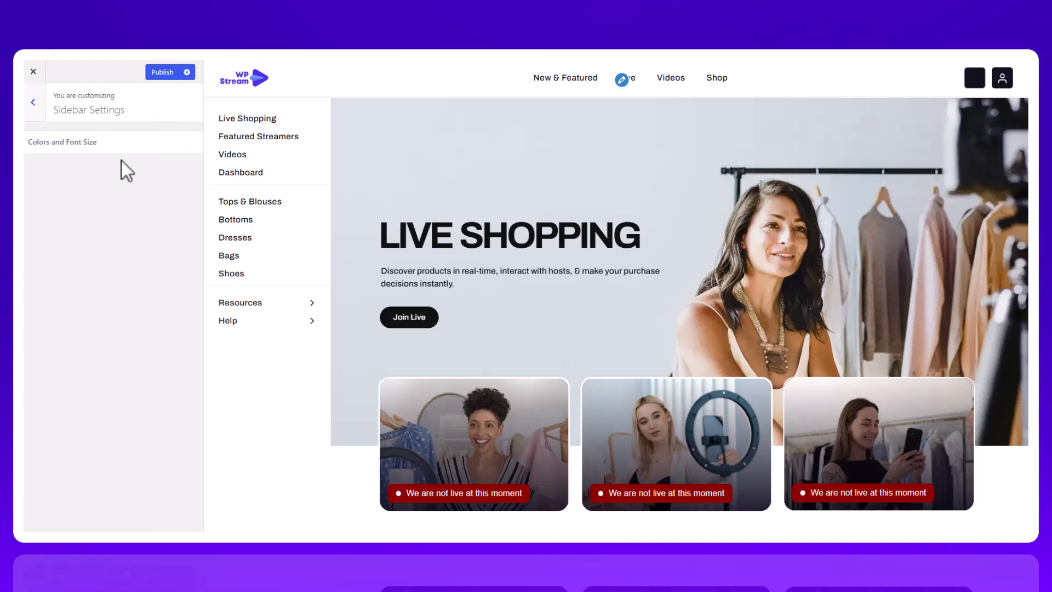
pyautogui.click(122, 151)
pyautogui.click(278, 119)
pyautogui.scroll(-2, 1020, 399)
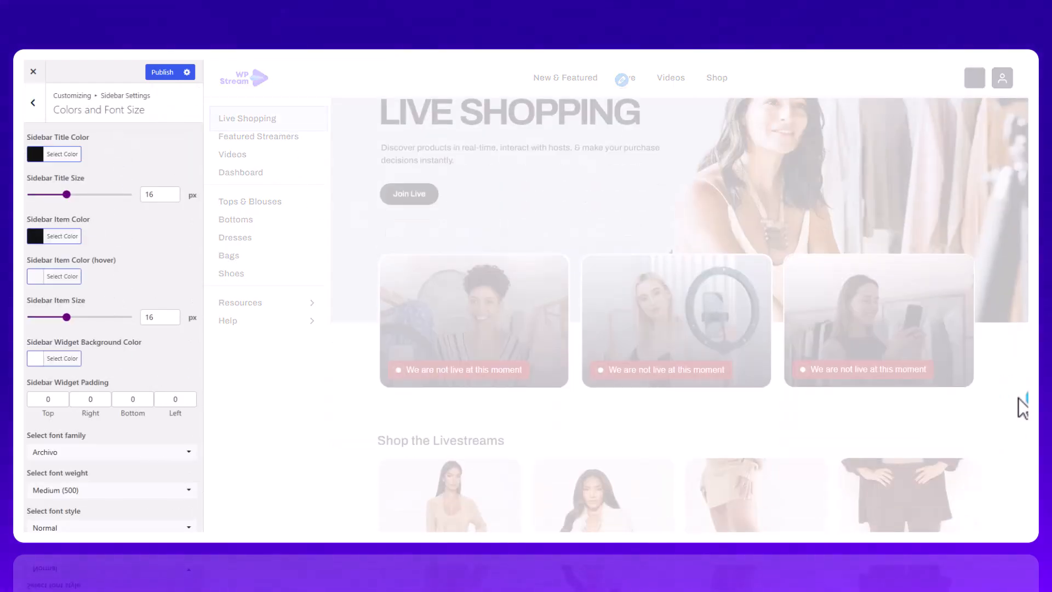
pyautogui.scroll(-7, 1021, 407)
pyautogui.scroll(4, 1020, 406)
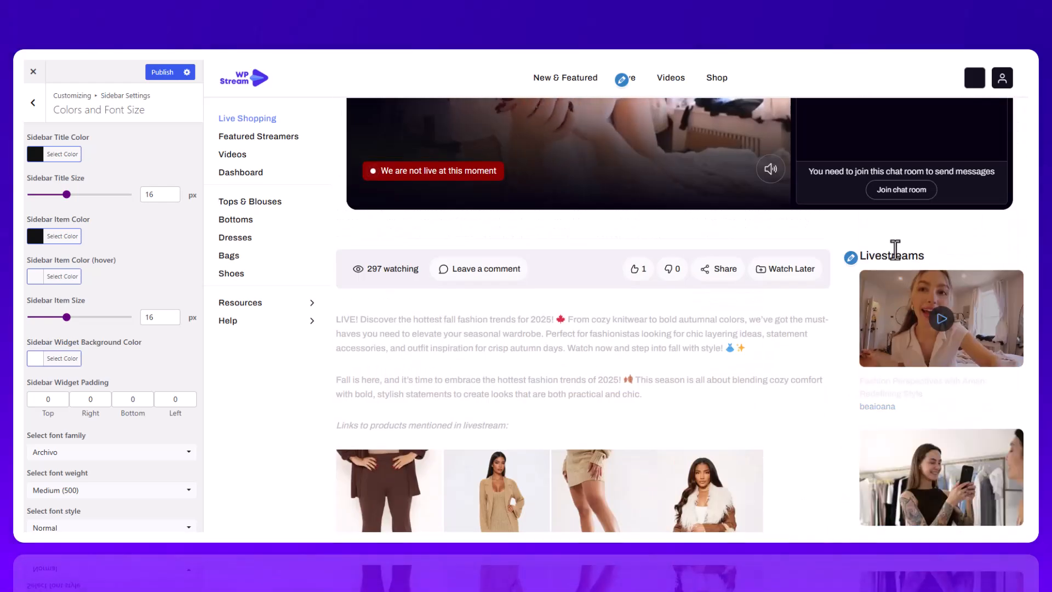
# Try a red Sidebar Title Color and restore it to #111111
pyautogui.click(62, 154)
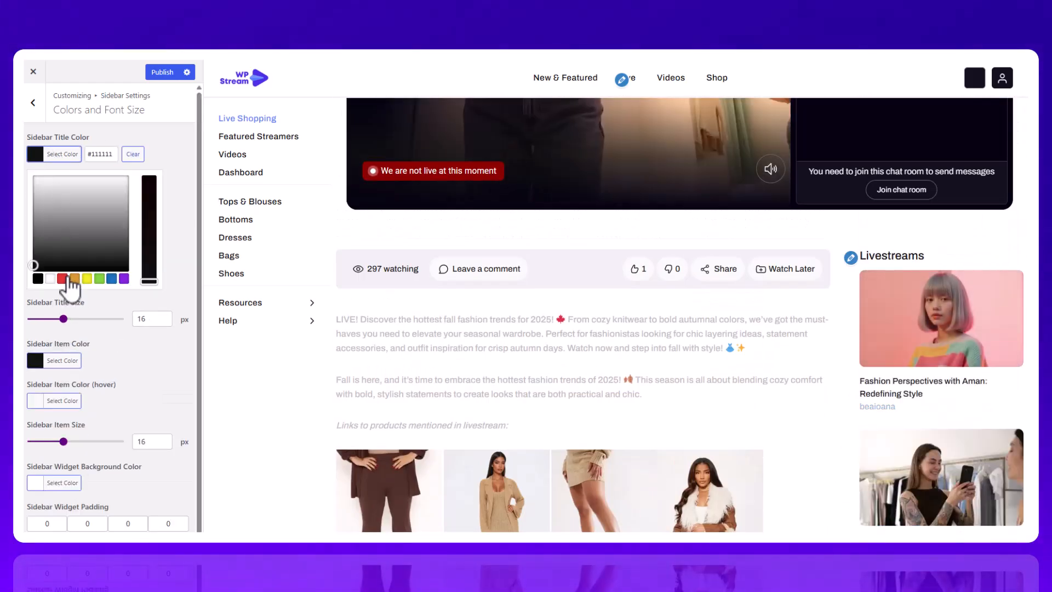
pyautogui.tripleClick(108, 154)
pyautogui.hotkey('ctrl', 'c')
pyautogui.click(62, 278)
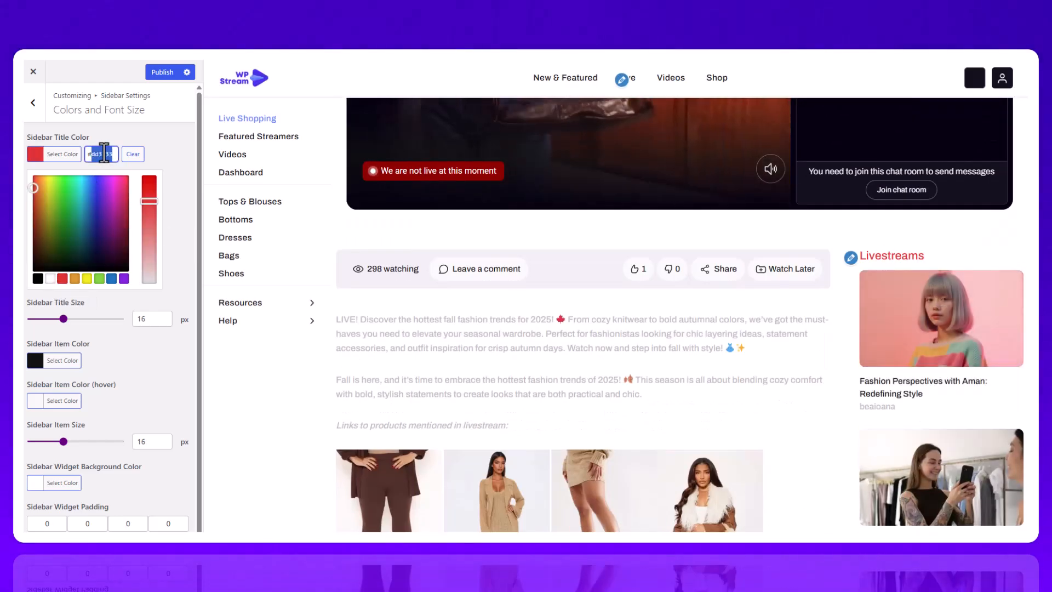
pyautogui.hotkey('ctrl', 'v')
# Try a Sidebar Item Size of 21 px and return it to 16 px
pyautogui.scroll(-1, 123, 275)
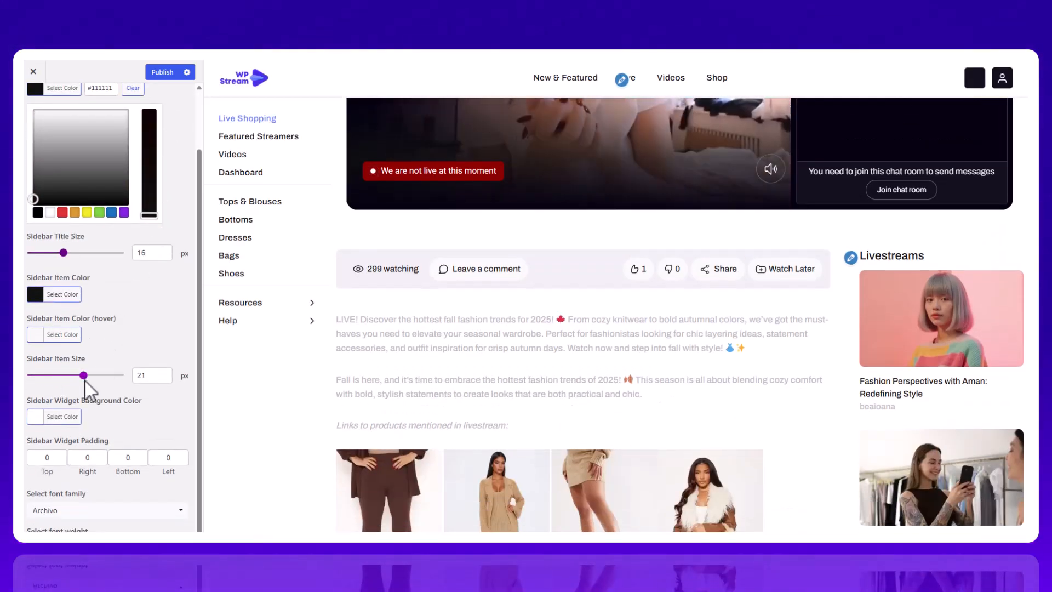
pyautogui.click(90, 390)
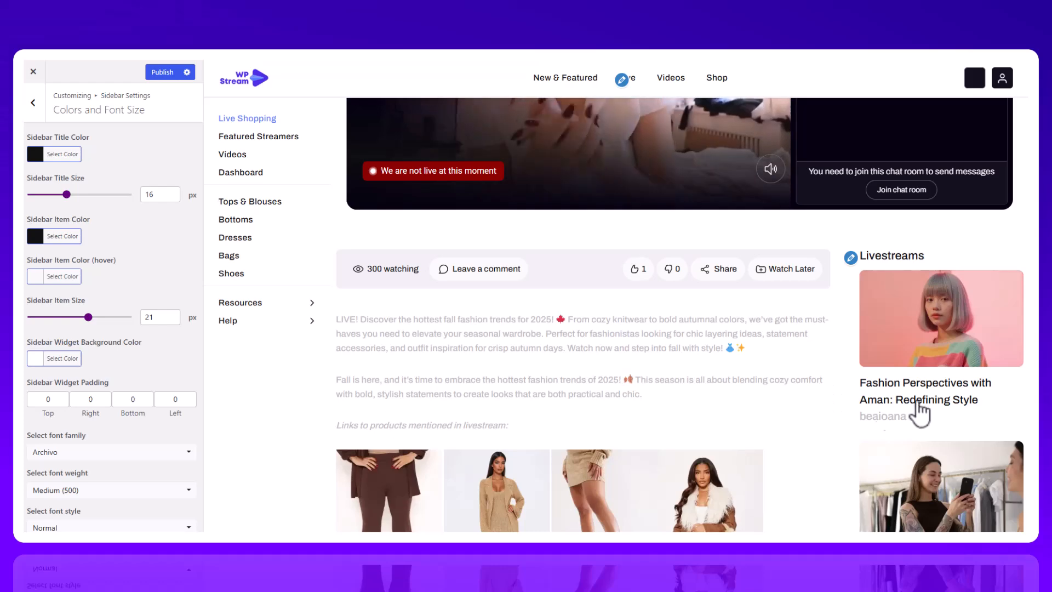
pyautogui.click(173, 322)
pyautogui.click(173, 322)
pyautogui.click(173, 322)
pyautogui.click(173, 322)
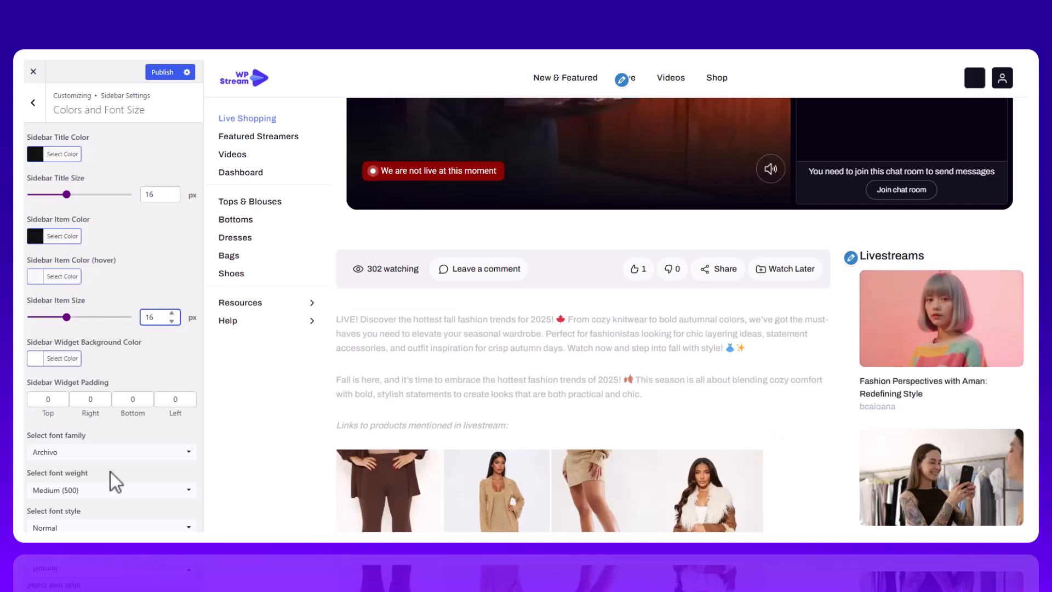
# Look over the font family and font style options in the sidebar's Colors and Font Size settings
pyautogui.click(101, 454)
pyautogui.click(101, 455)
pyautogui.click(82, 527)
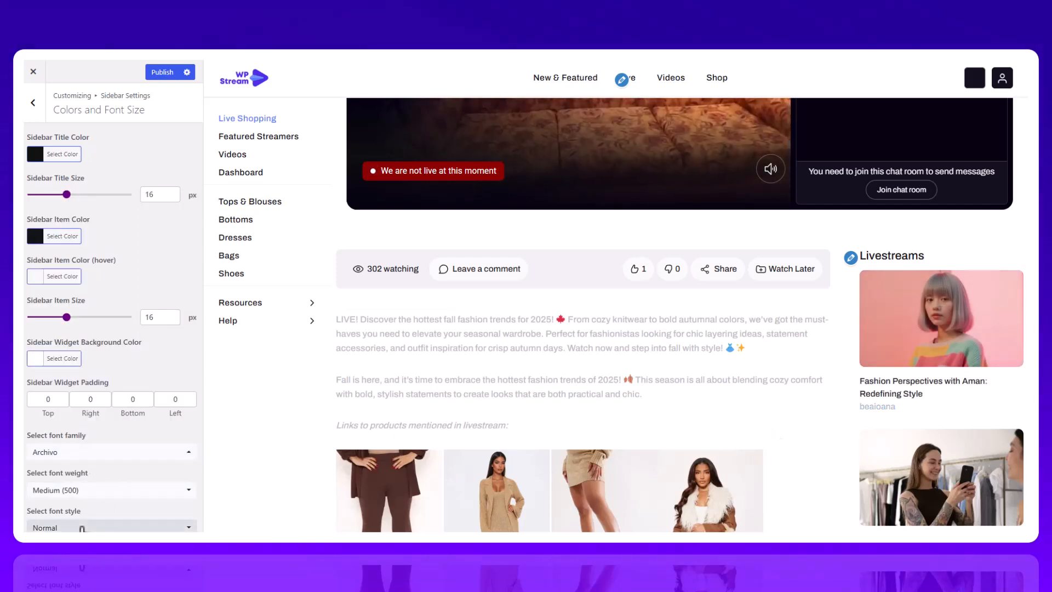
pyautogui.click(33, 110)
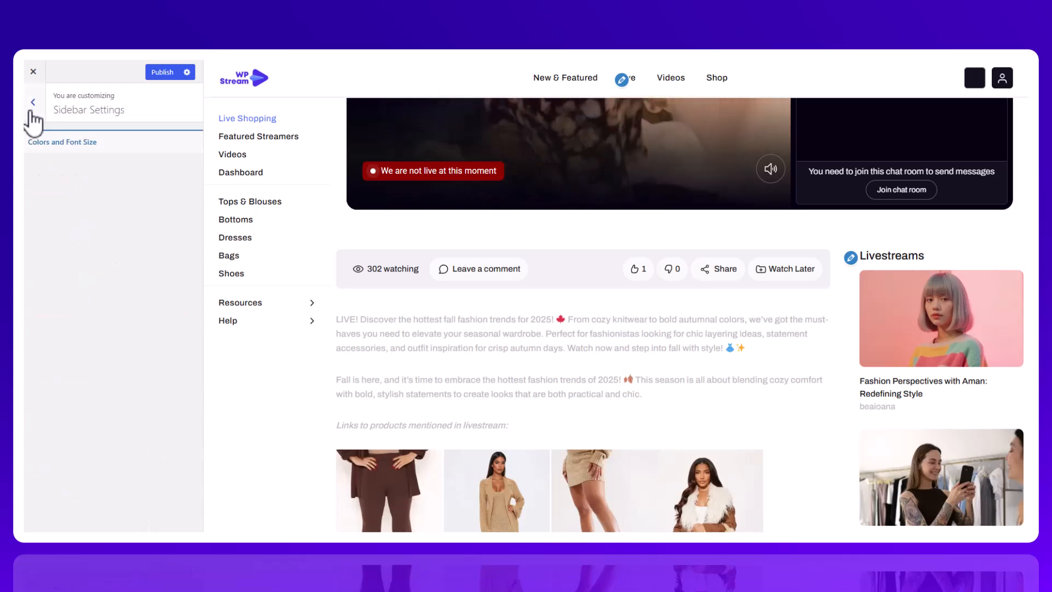
# Load the home page in the preview, open the Footer Settings and display the page's footer
pyautogui.click(254, 83)
pyautogui.click(41, 109)
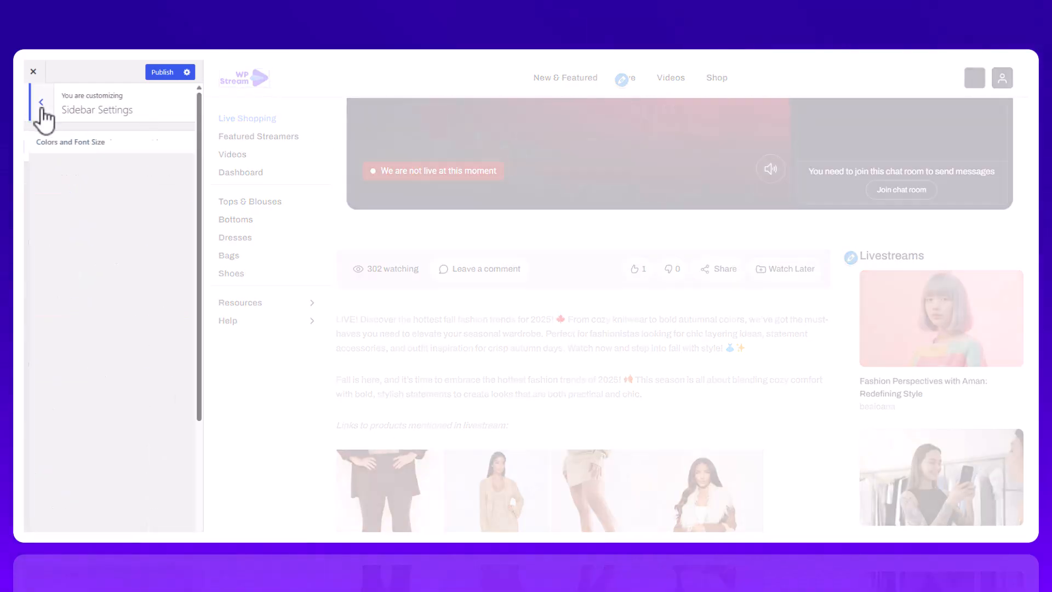
pyautogui.scroll(-3, 121, 282)
pyautogui.click(111, 278)
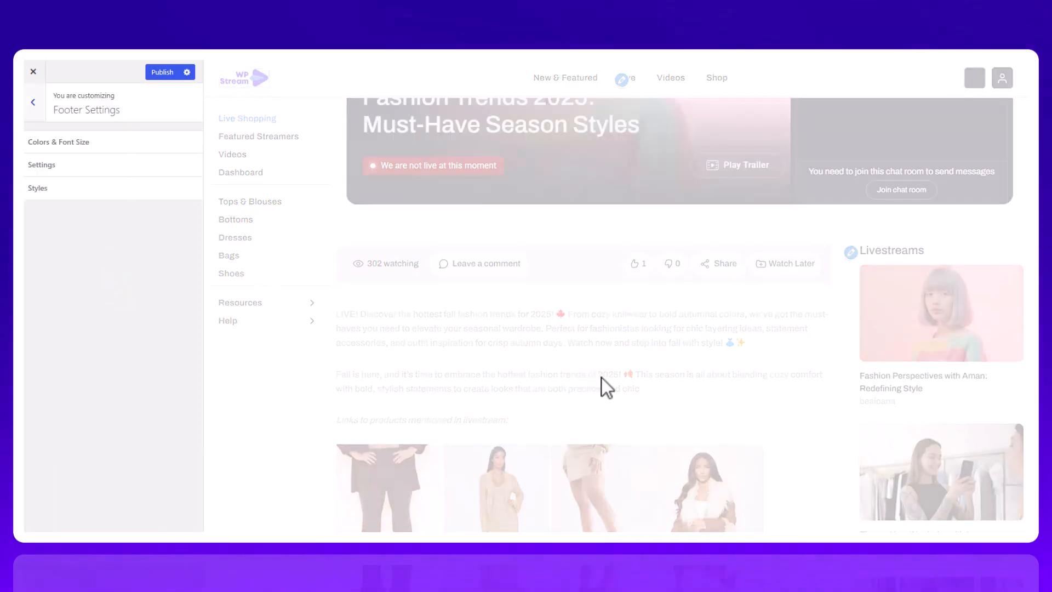
pyautogui.scroll(-20, 866, 384)
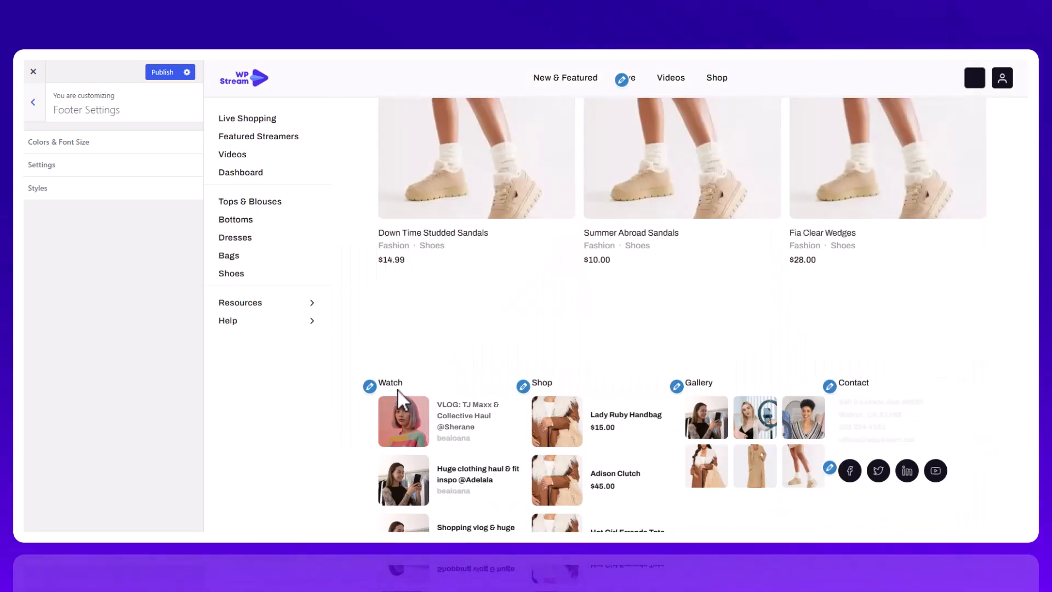
# Try Footer Sidebar item list sizes of 19 px and 11 px and return it to 14 px
pyautogui.click(88, 143)
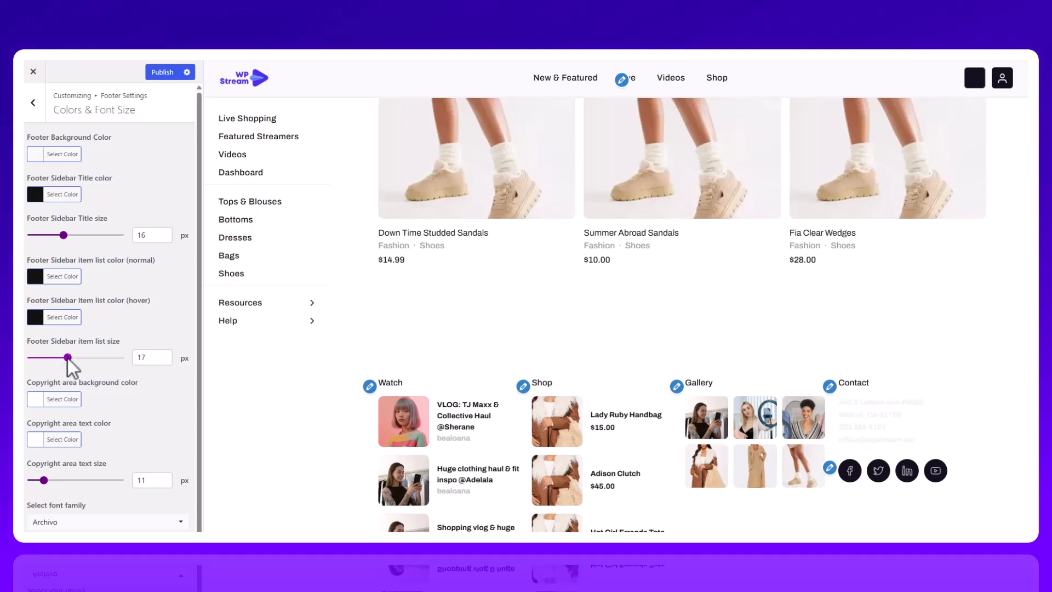
pyautogui.moveTo(69, 360); pyautogui.dragTo(77, 359)
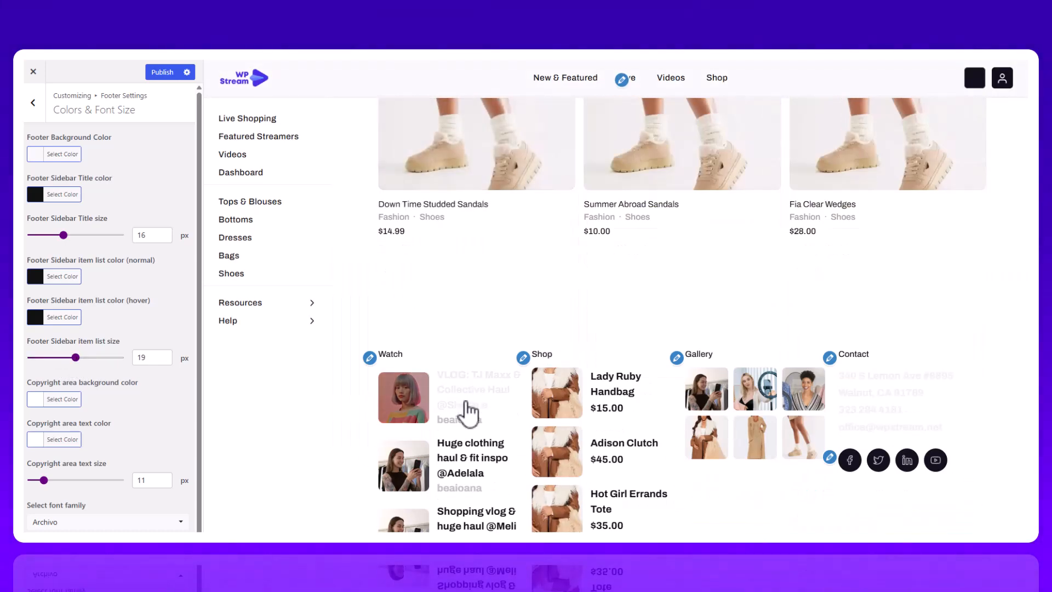
pyautogui.write('11')
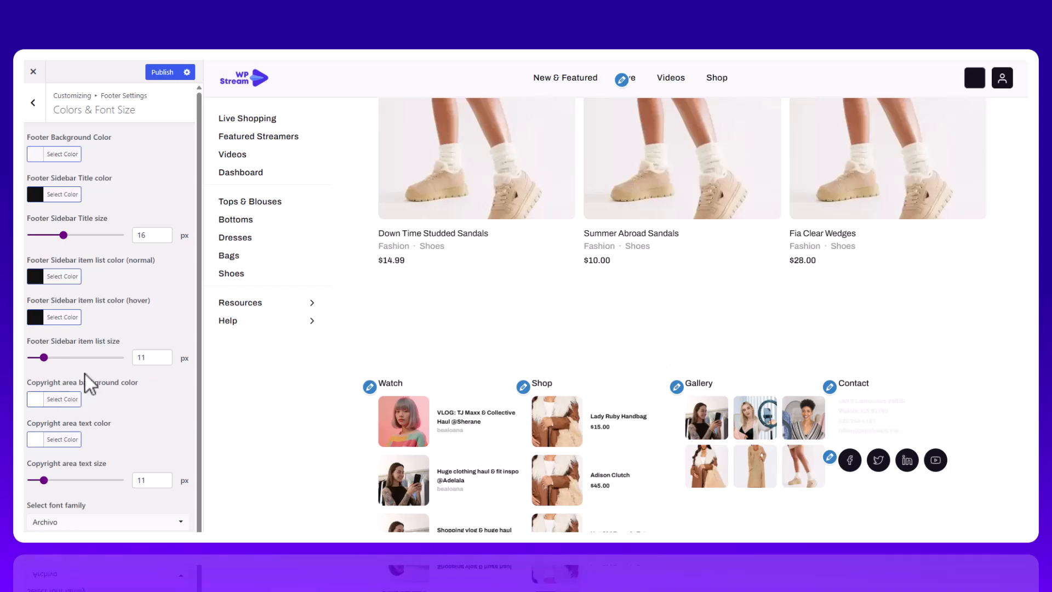
pyautogui.write('14')
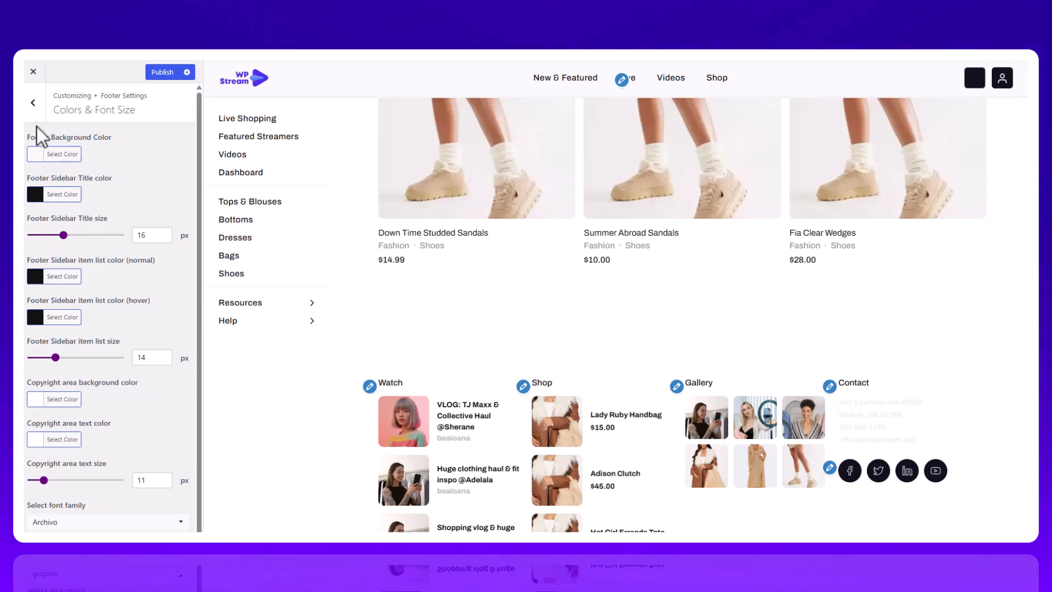
# In the footer's Settings, switch Show Footer off and back on, and turn off Show Footer Copyright Area
pyautogui.click(34, 112)
pyautogui.click(59, 165)
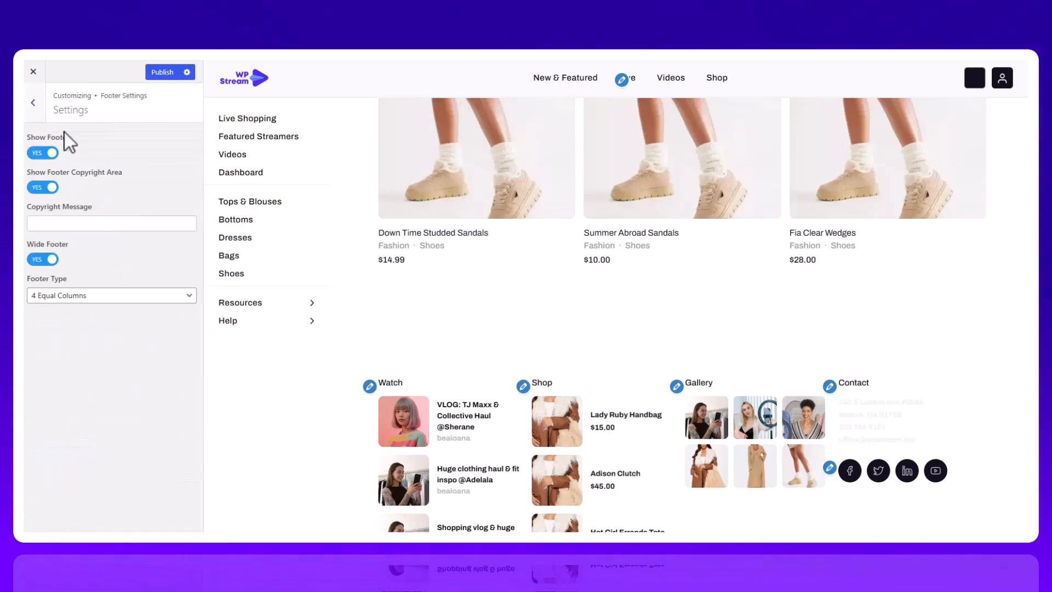
pyautogui.click(46, 154)
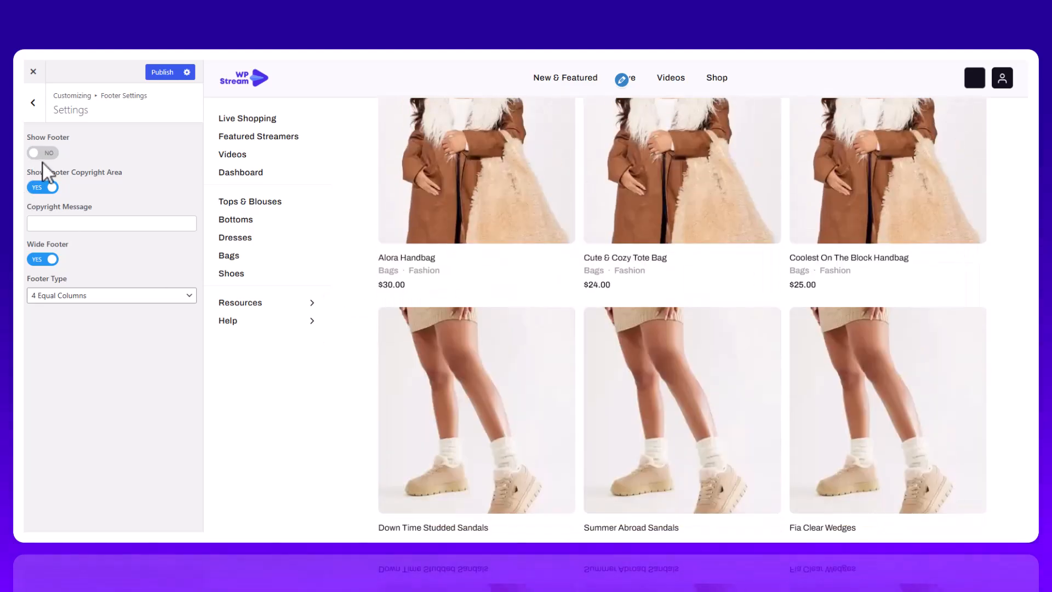
pyautogui.click(43, 155)
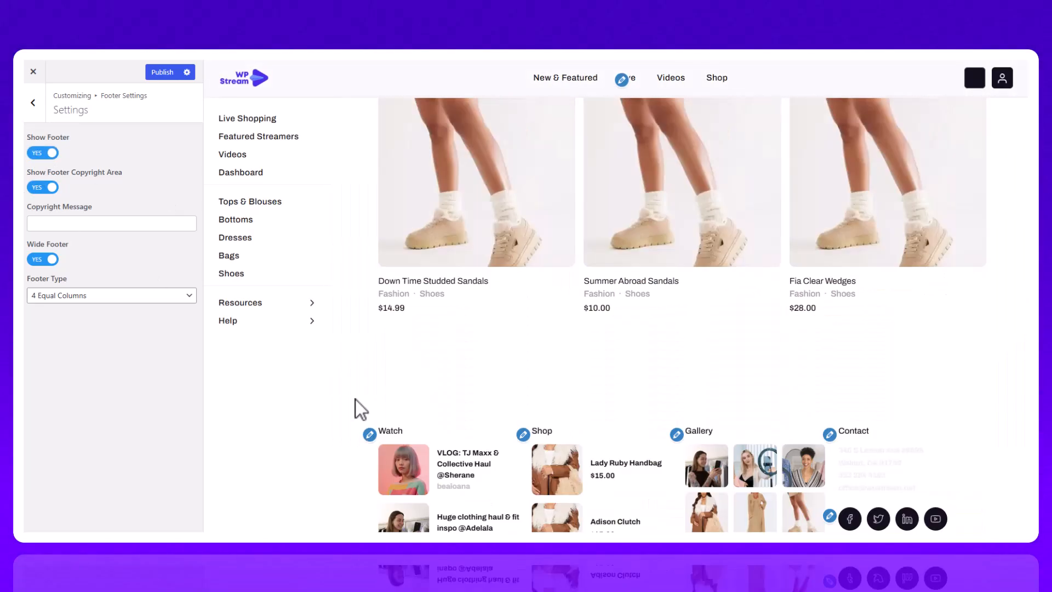
pyautogui.click(42, 187)
# Try the 3 Equal Columns footer type and restore 4 Equal Columns
pyautogui.click(107, 298)
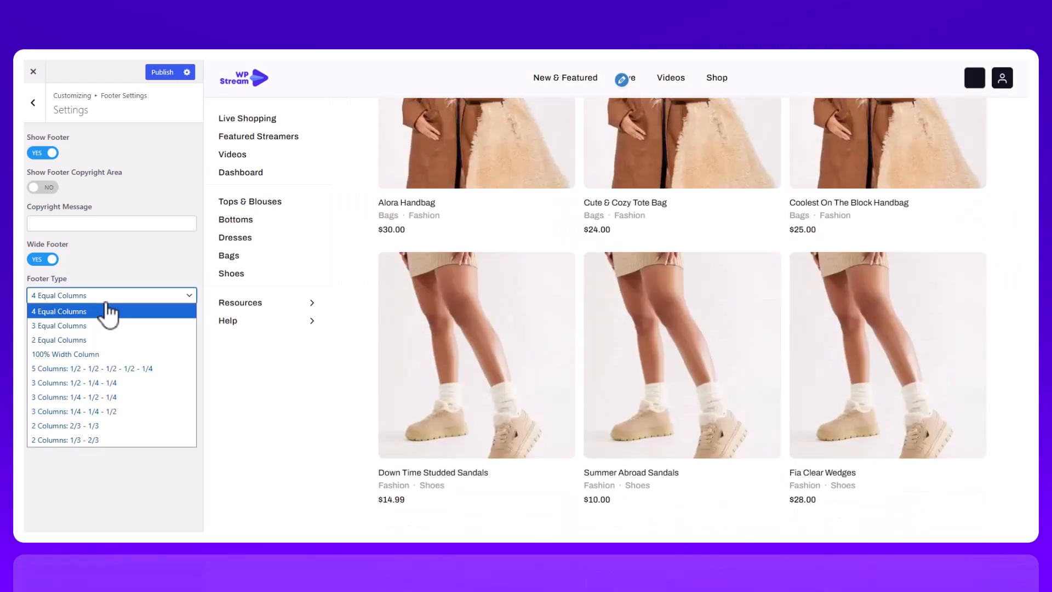
pyautogui.click(108, 312)
pyautogui.click(122, 296)
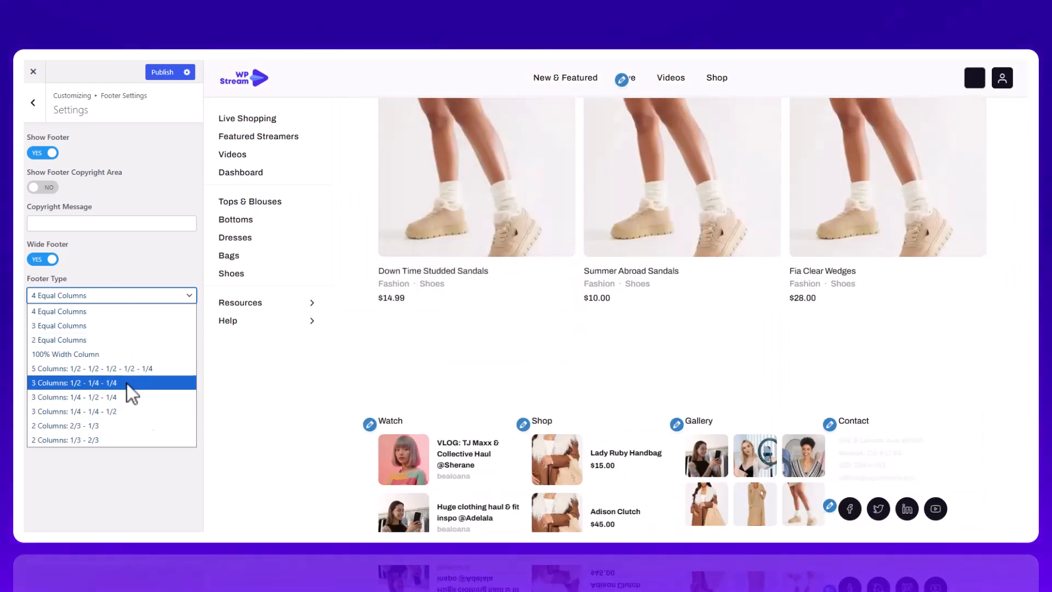
pyautogui.click(92, 324)
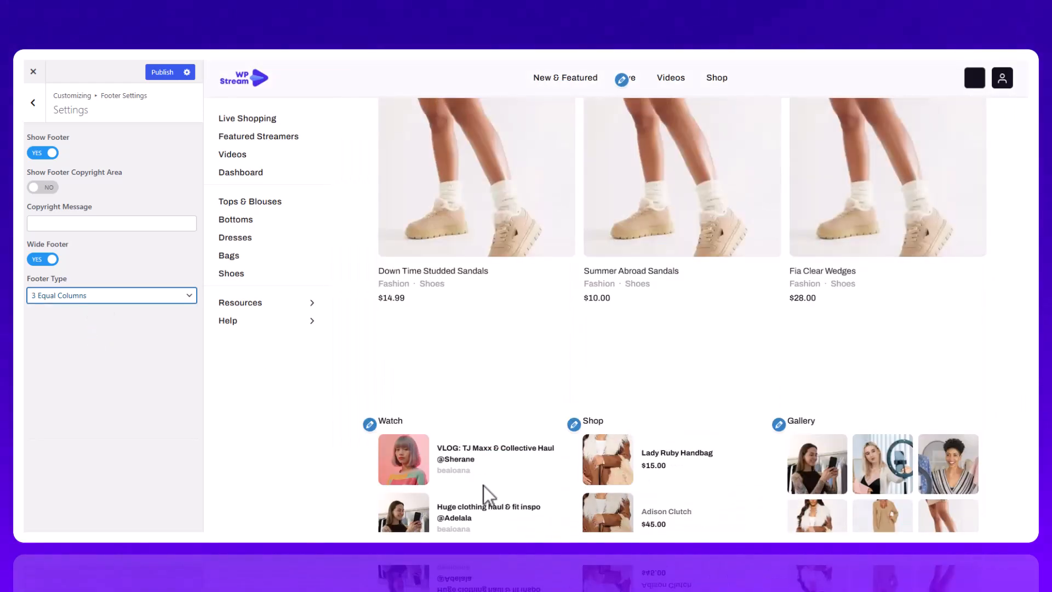
pyautogui.click(141, 295)
pyautogui.click(141, 335)
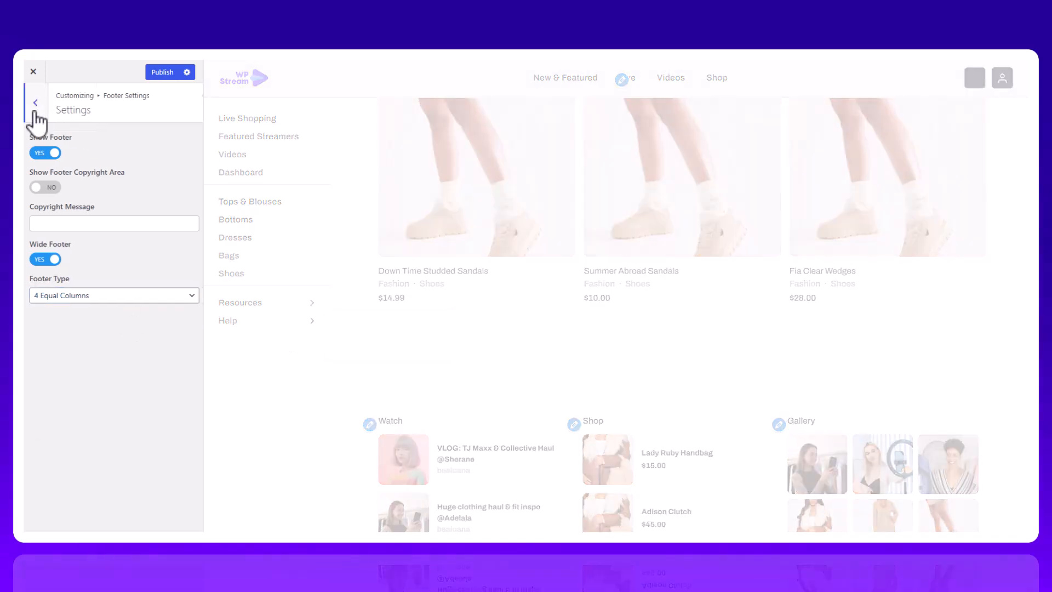
# View the footer's Styles options for the background image and its repeat setting
pyautogui.click(34, 110)
pyautogui.click(73, 198)
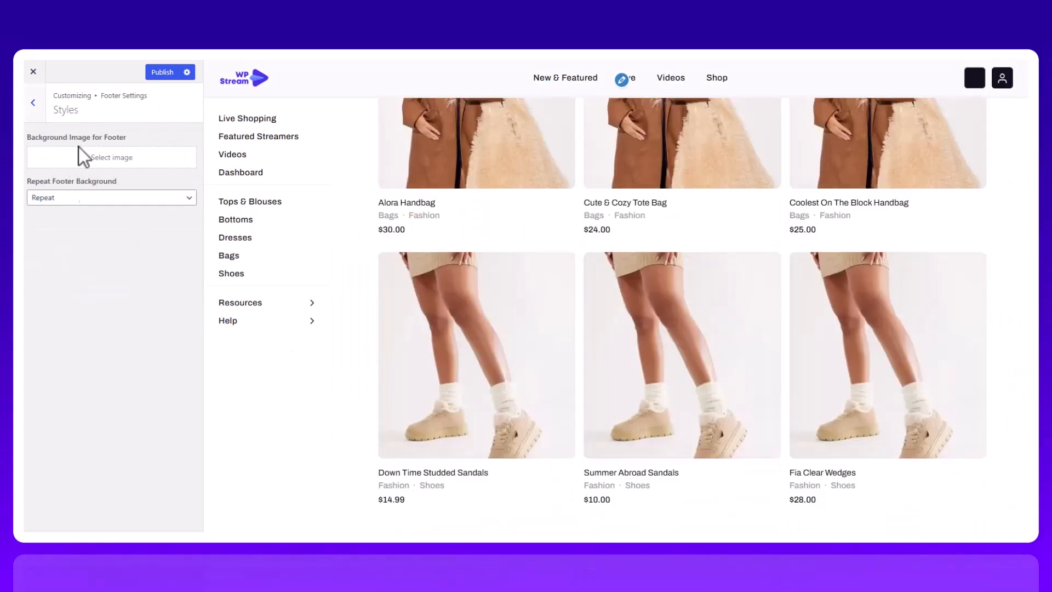
pyautogui.click(33, 102)
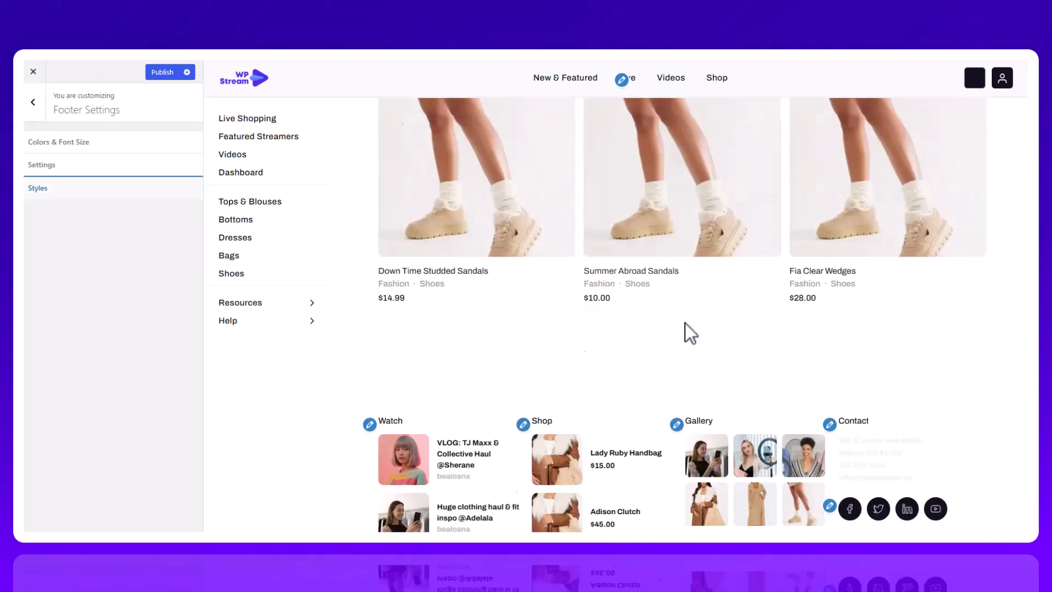
# Enable Light Mode Style in the Appearance settings and check the home page down to the footer
pyautogui.click(34, 104)
pyautogui.scroll(-3, 153, 347)
pyautogui.click(82, 165)
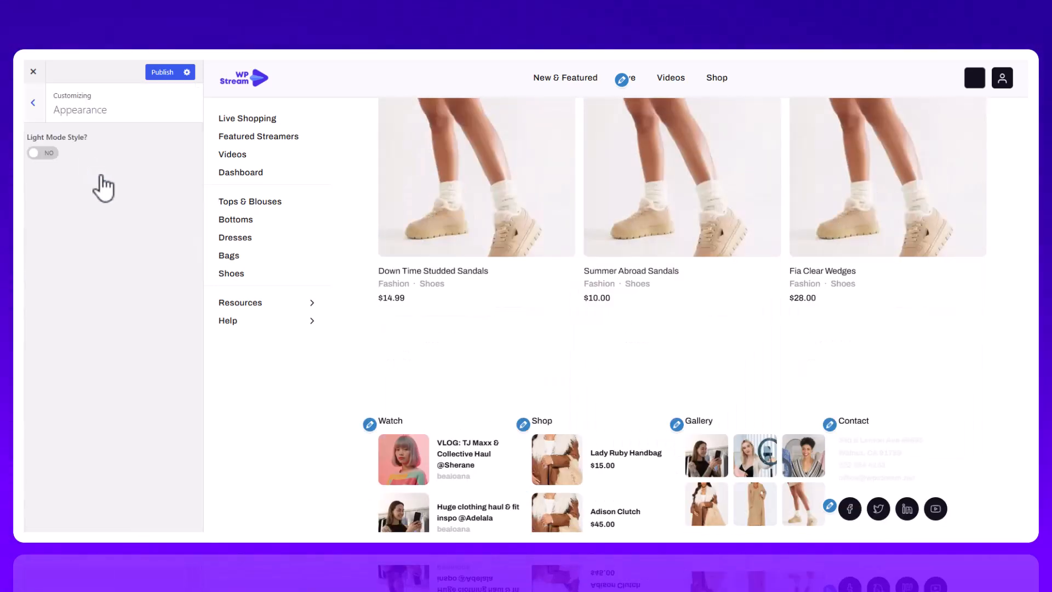
pyautogui.click(41, 151)
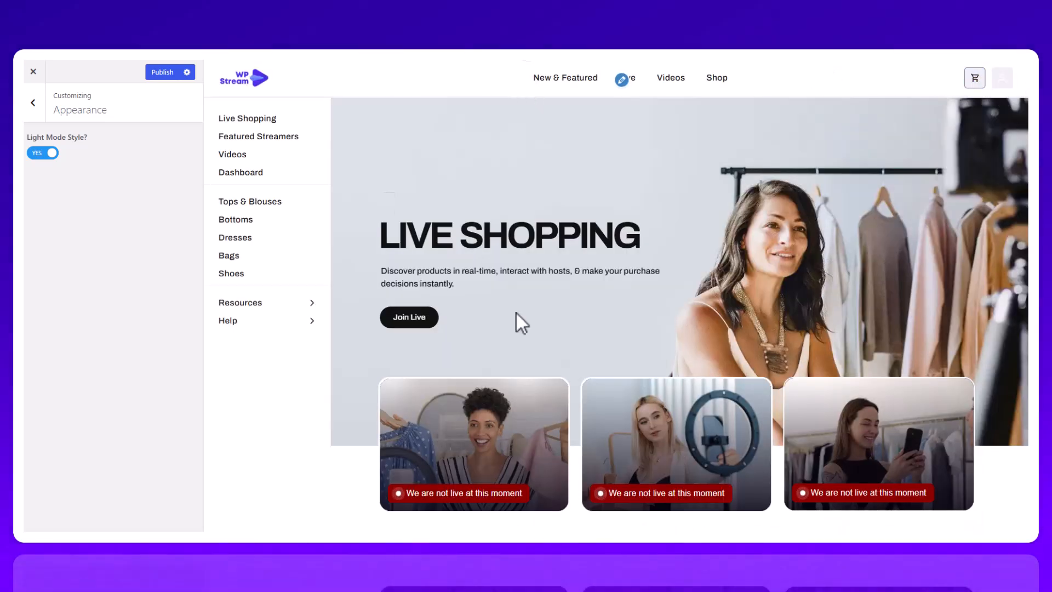
pyautogui.scroll(-15, 552, 282)
pyautogui.scroll(-5, 714, 371)
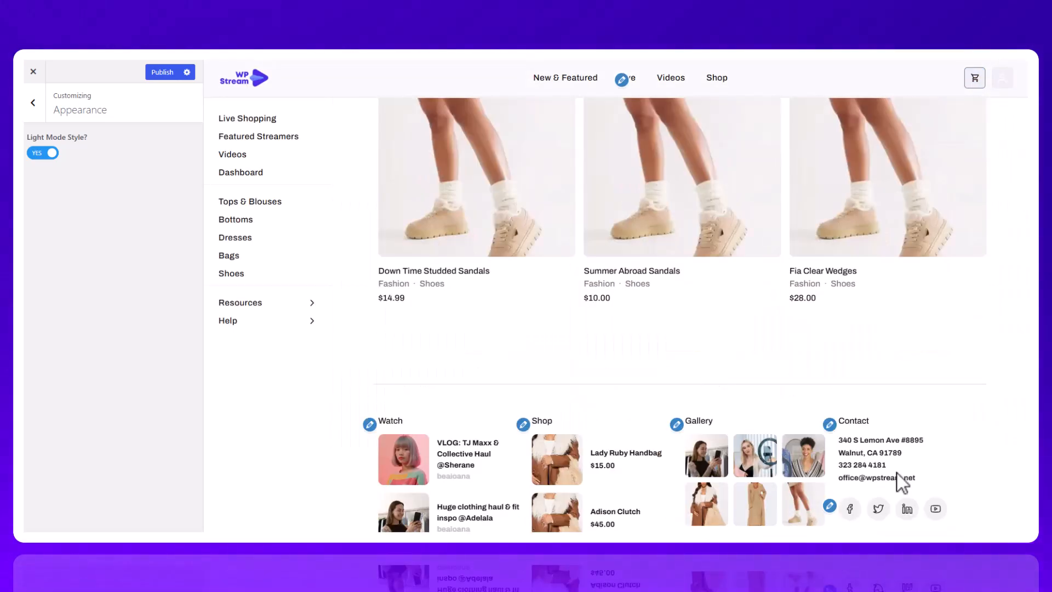
# Review the Body typography's font family, weight and style settings alongside the home page preview
pyautogui.click(31, 105)
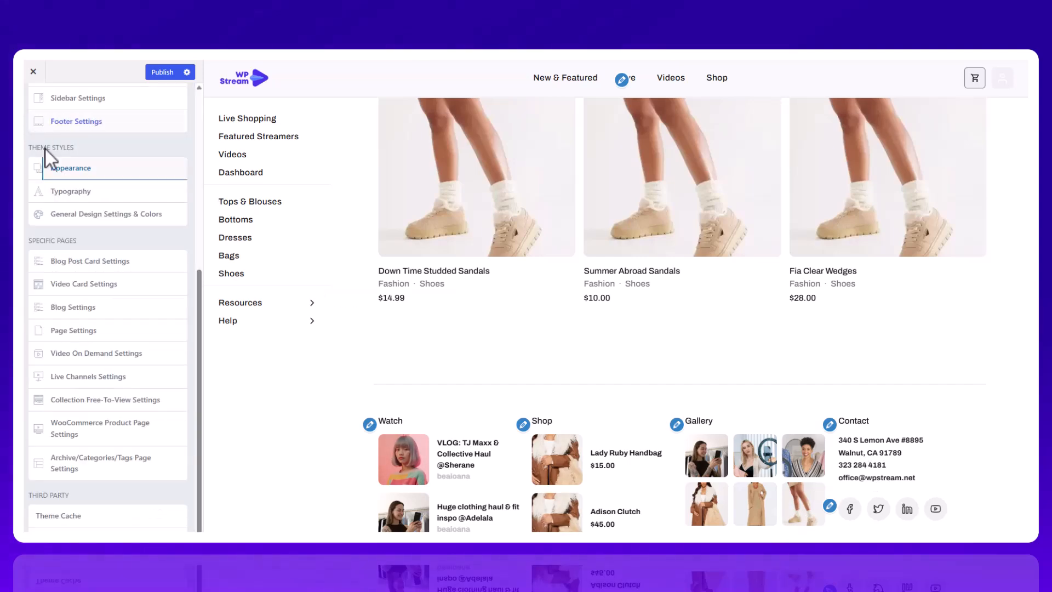
pyautogui.click(90, 191)
pyautogui.click(93, 143)
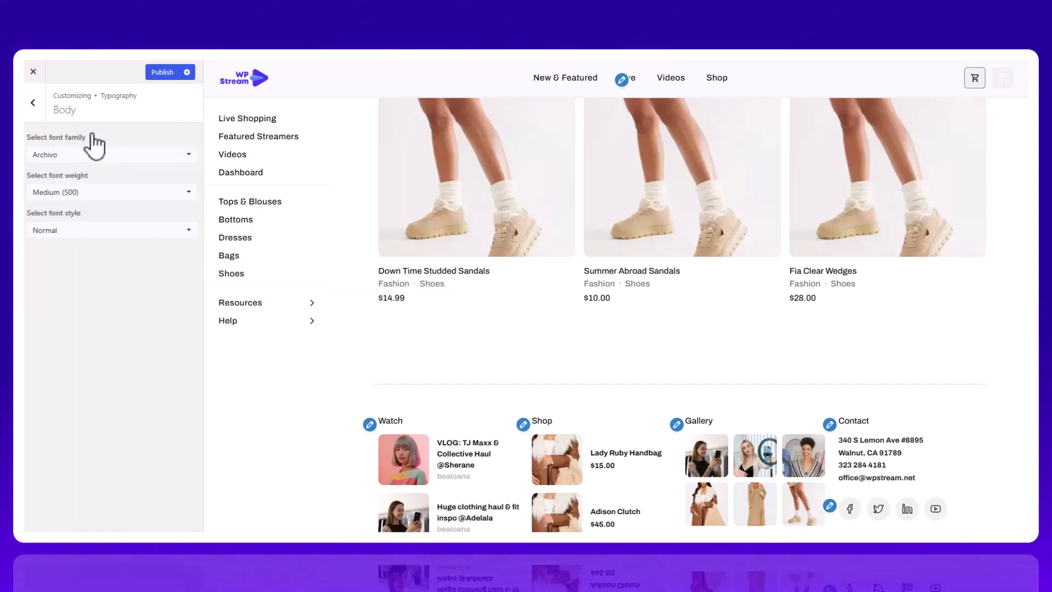
pyautogui.scroll(15, 722, 251)
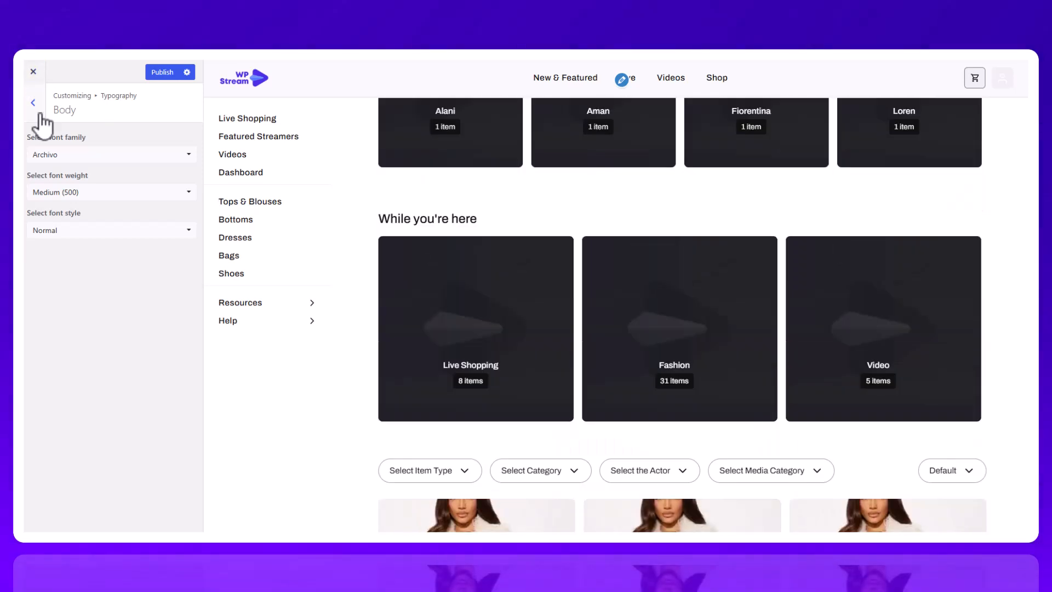
pyautogui.click(36, 109)
pyautogui.scroll(10, 696, 362)
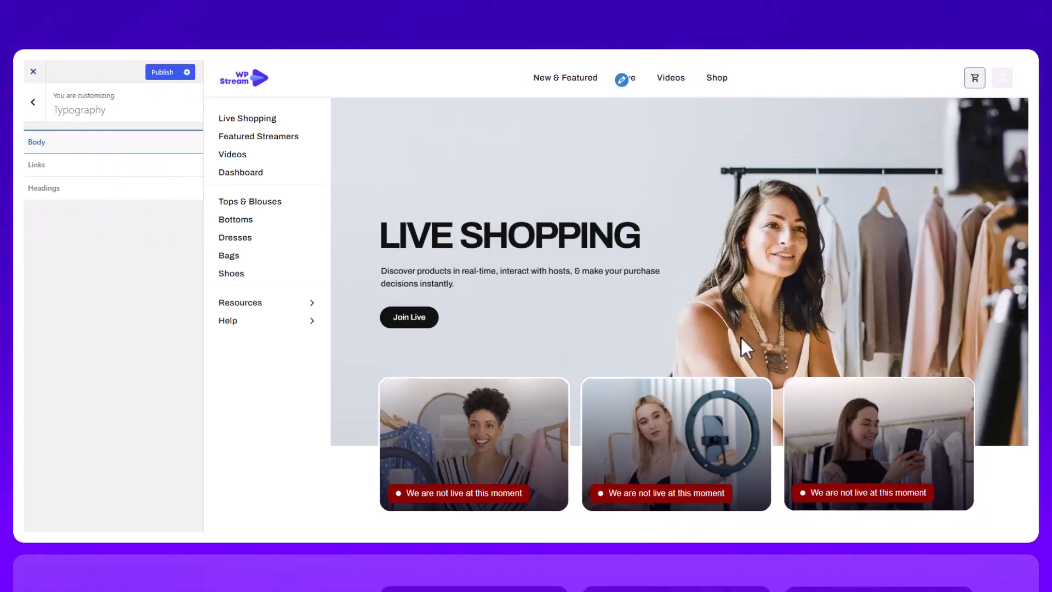
# Review the font family, weight and style settings for Links in Typography
pyautogui.click(34, 104)
pyautogui.scroll(-5, 110, 329)
pyautogui.click(113, 191)
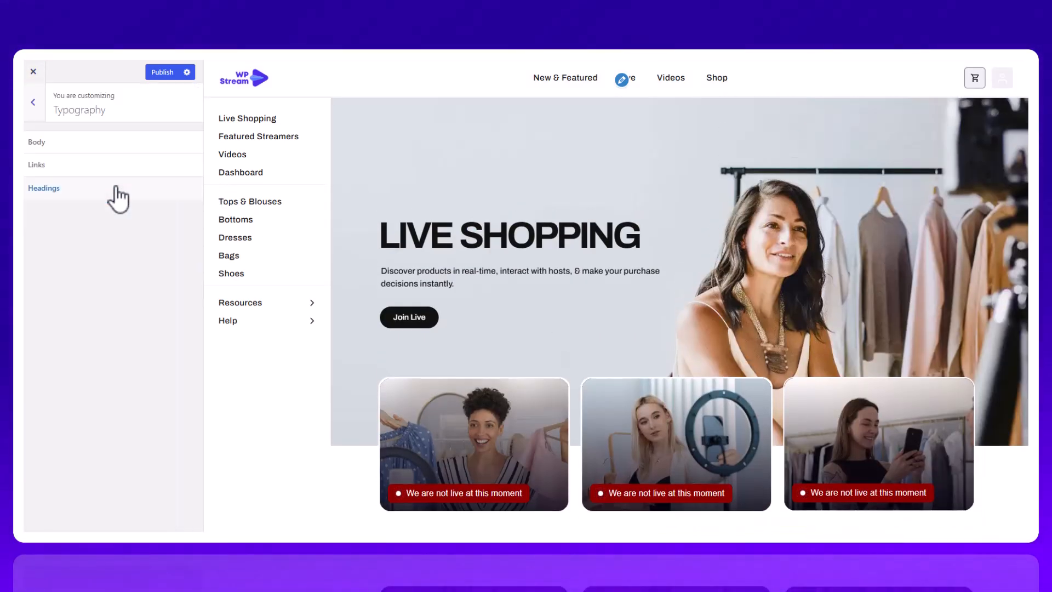
pyautogui.click(85, 179)
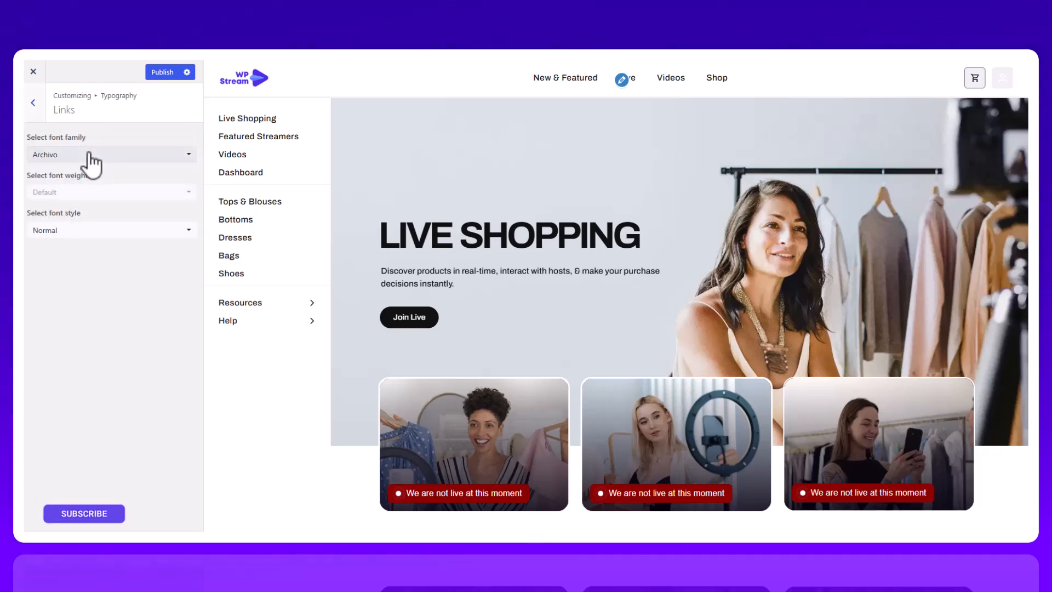
# Examine the Headings typography settings for H1, H2 and H3 alongside the home page headings
pyautogui.click(32, 102)
pyautogui.click(83, 189)
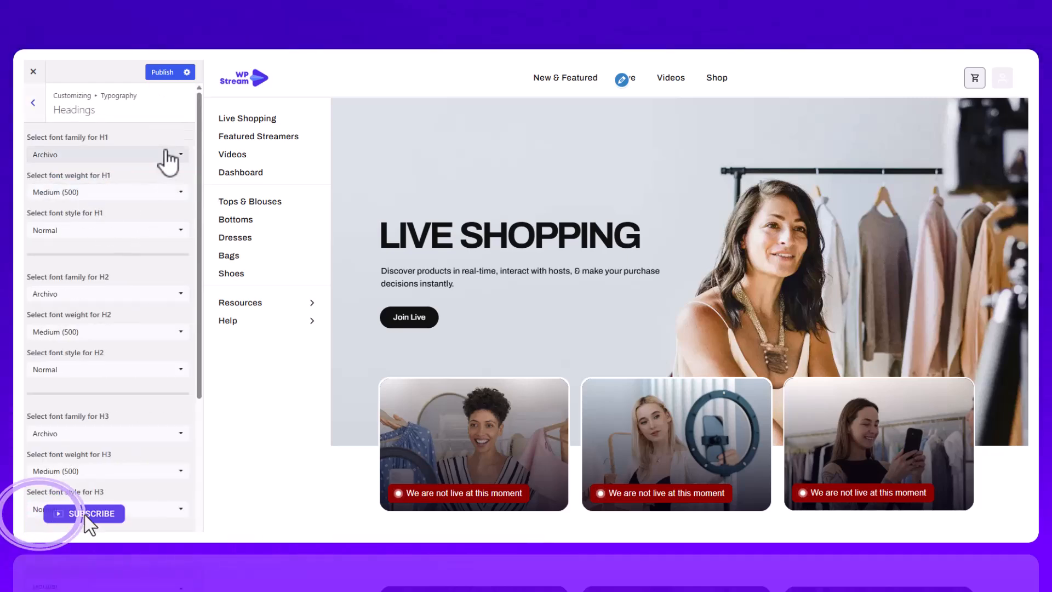
pyautogui.scroll(-2, 410, 442)
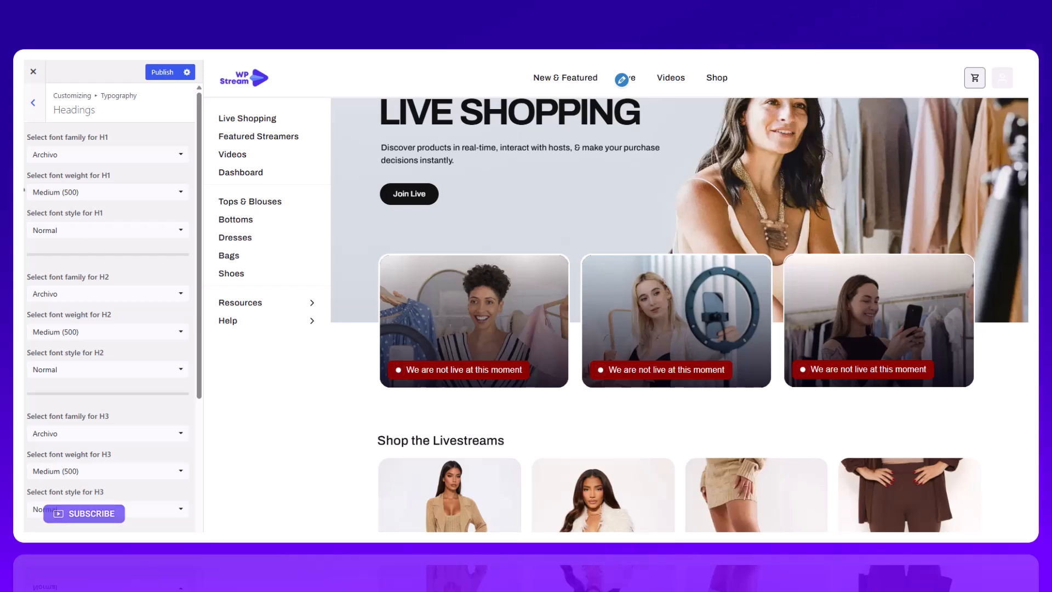
pyautogui.click(39, 113)
pyautogui.click(38, 112)
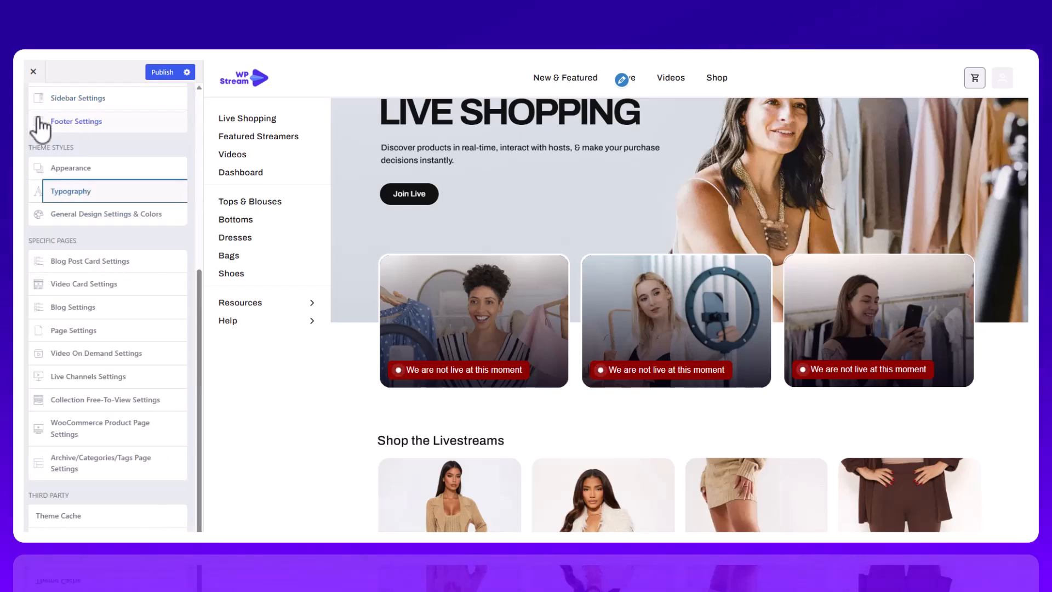
# Set the Background Color to orange in the general design's General Settings and check it down the home page
pyautogui.click(92, 214)
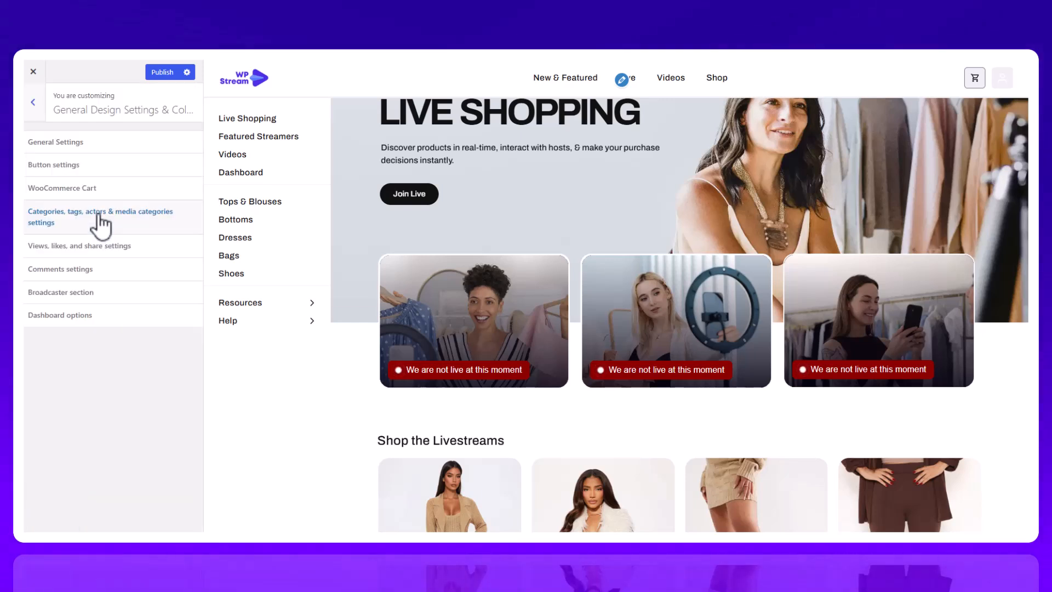
pyautogui.click(93, 147)
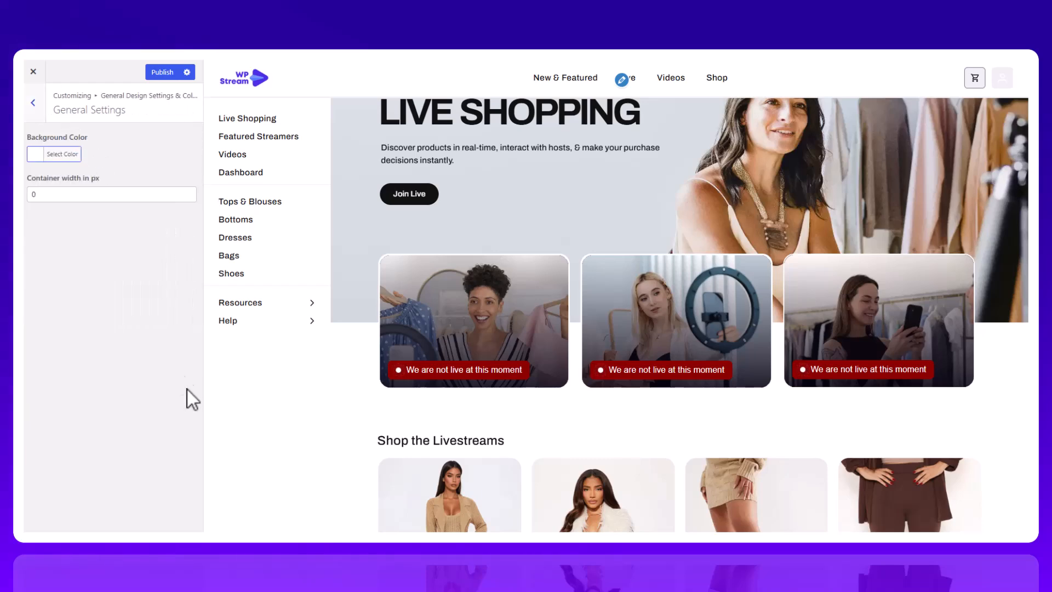
pyautogui.click(57, 155)
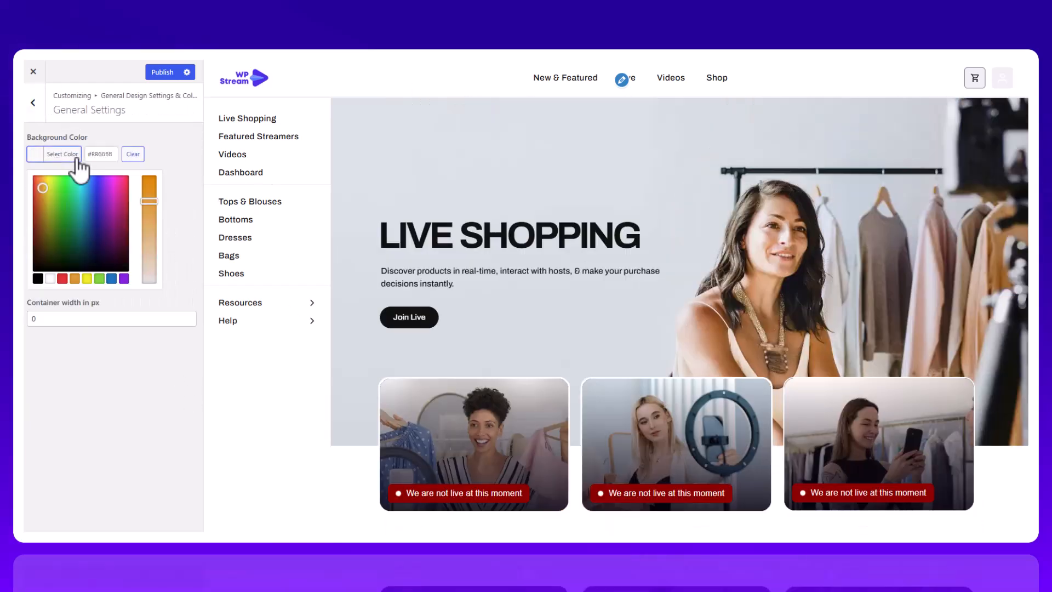
pyautogui.click(114, 383)
pyautogui.scroll(-15, 547, 238)
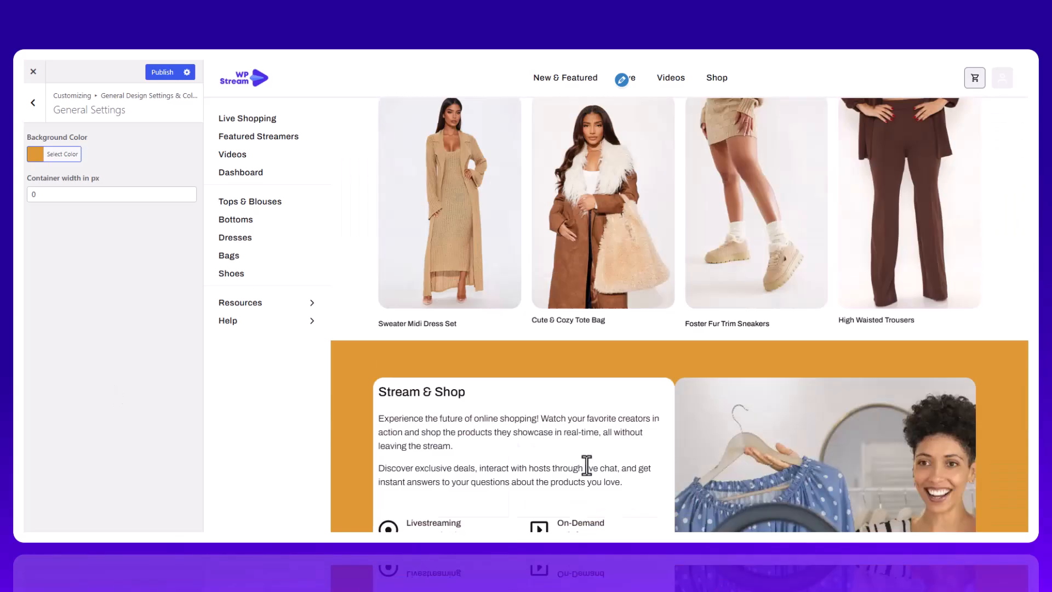
pyautogui.scroll(-20, 1002, 405)
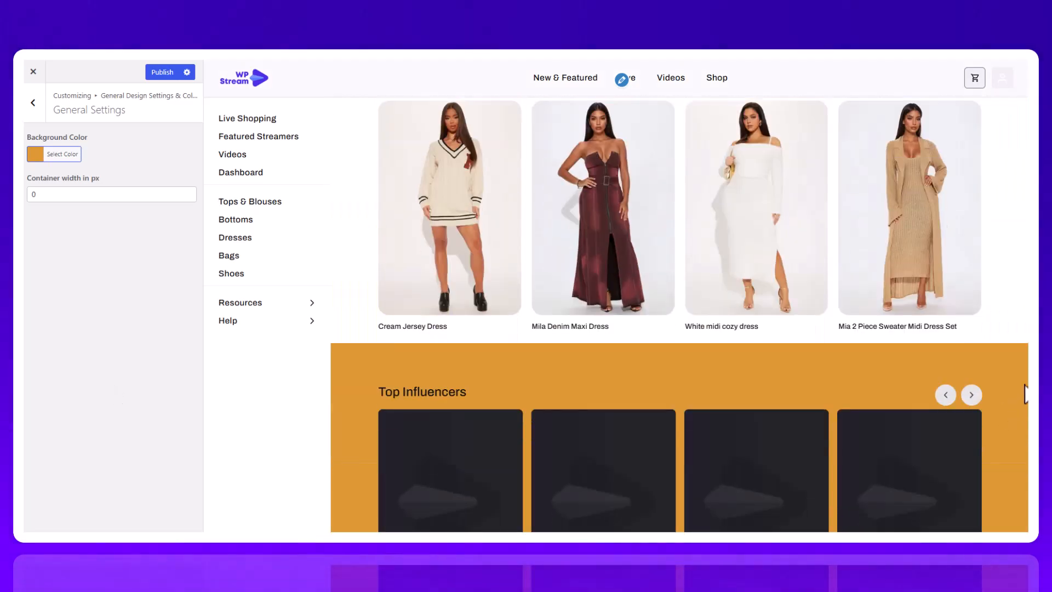
# Check the orange background down the home page and clear the Background Color in General Settings
pyautogui.scroll(-8, 1026, 392)
pyautogui.scroll(20, 676, 435)
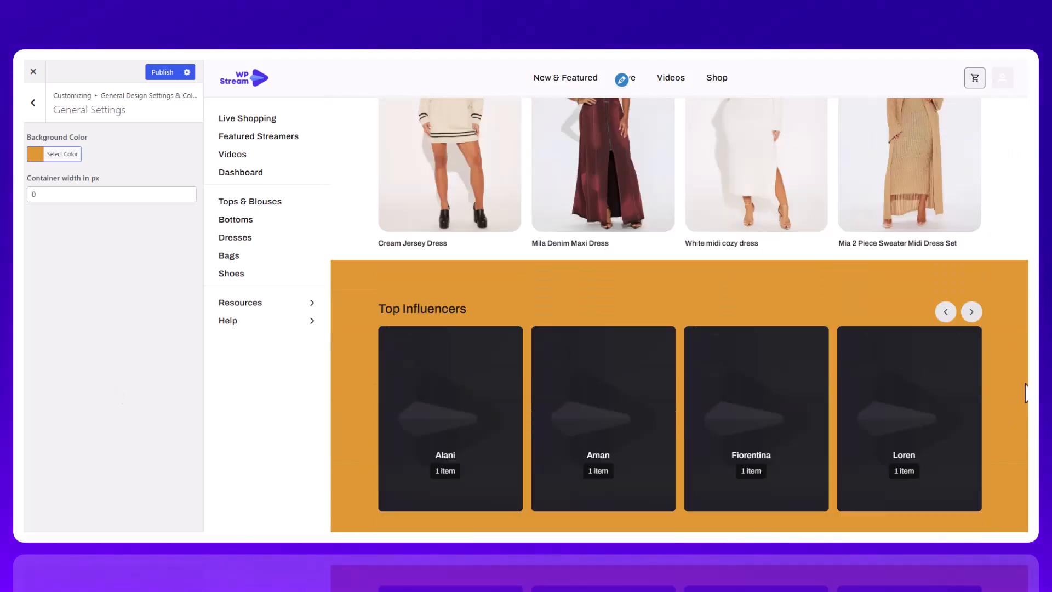
pyautogui.scroll(-3, 676, 435)
pyautogui.scroll(15, 981, 221)
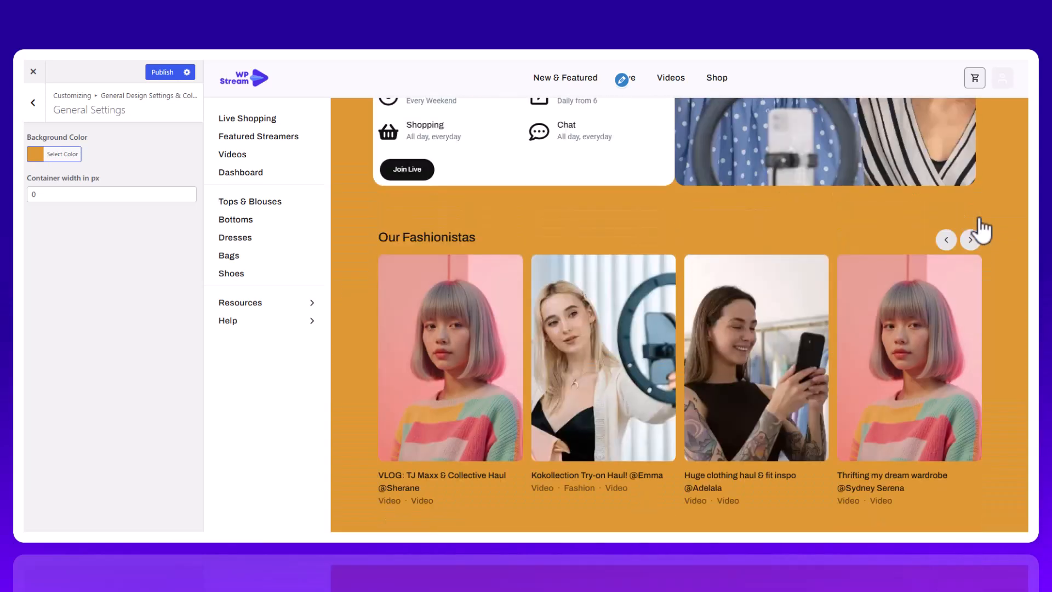
pyautogui.scroll(6, 895, 465)
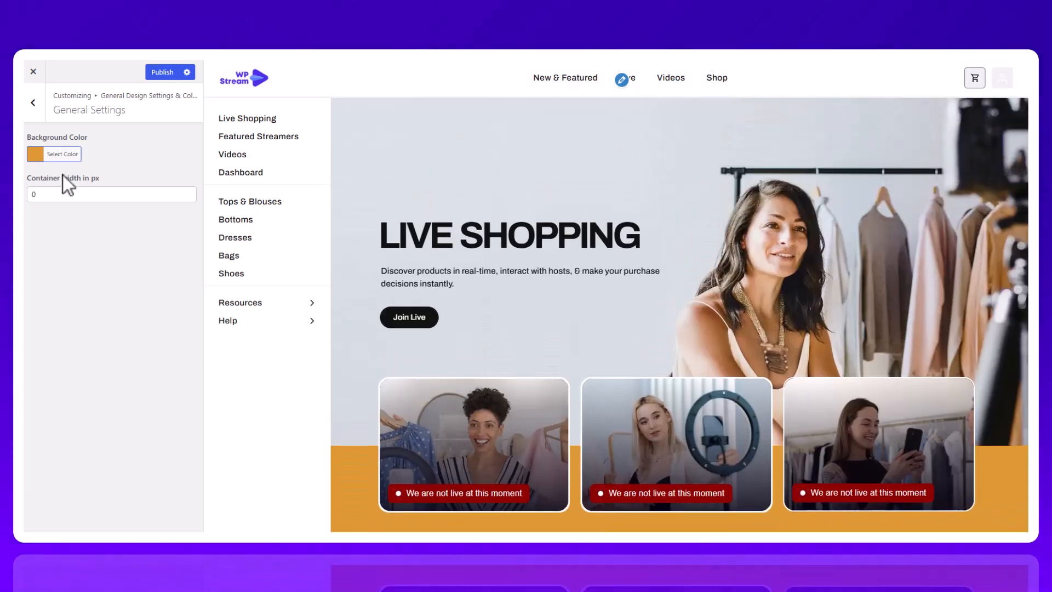
pyautogui.click(62, 154)
pyautogui.click(133, 154)
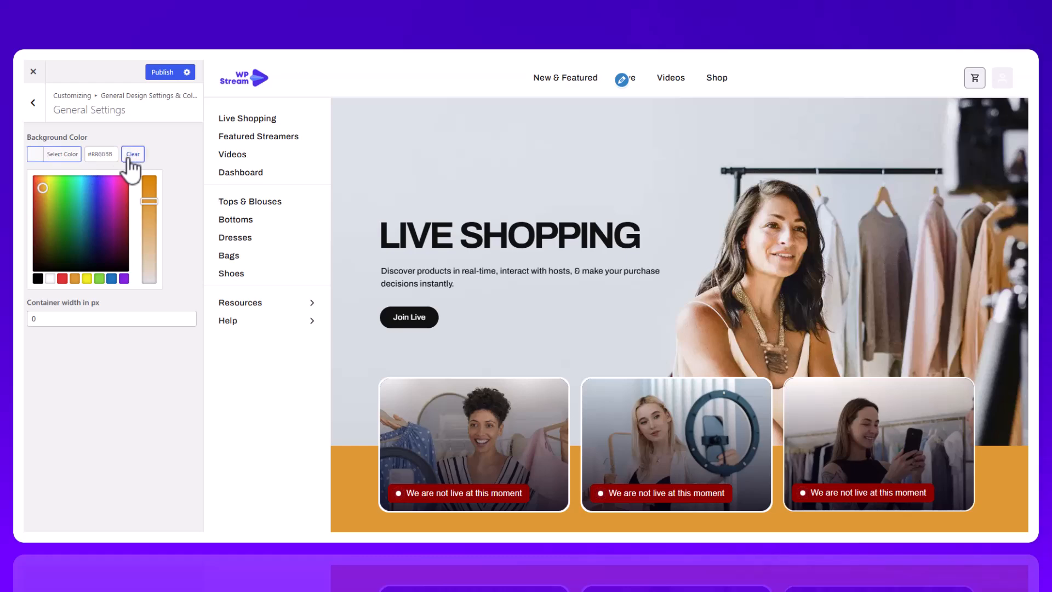
# Try green #81d742 as the Type 2 button style's text color in Button settings and clear it again
pyautogui.click(42, 104)
pyautogui.click(50, 165)
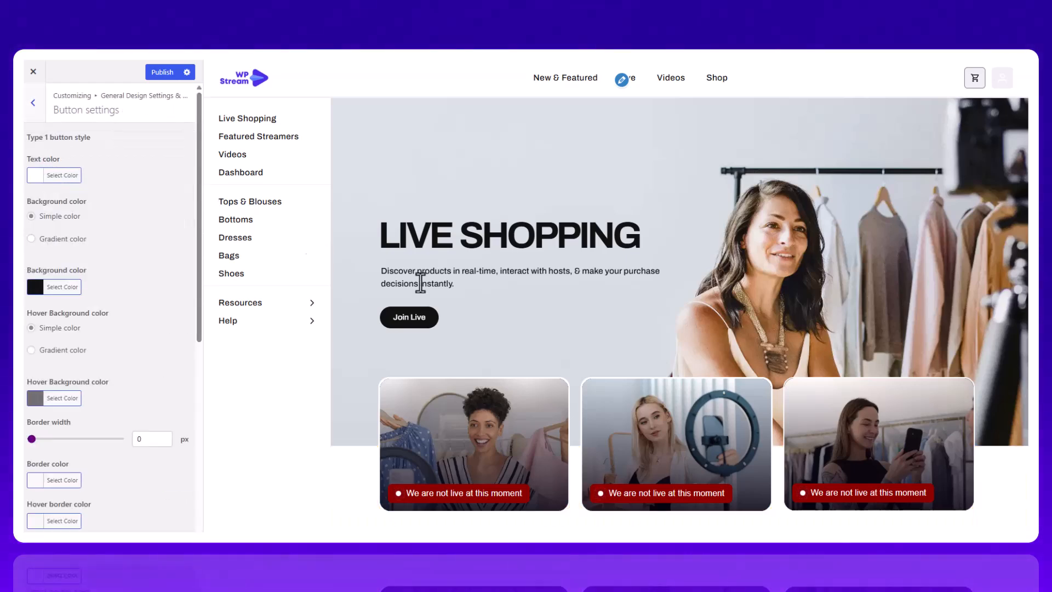
pyautogui.scroll(-7, 137, 251)
pyautogui.scroll(-3, 137, 251)
pyautogui.click(62, 154)
pyautogui.click(99, 279)
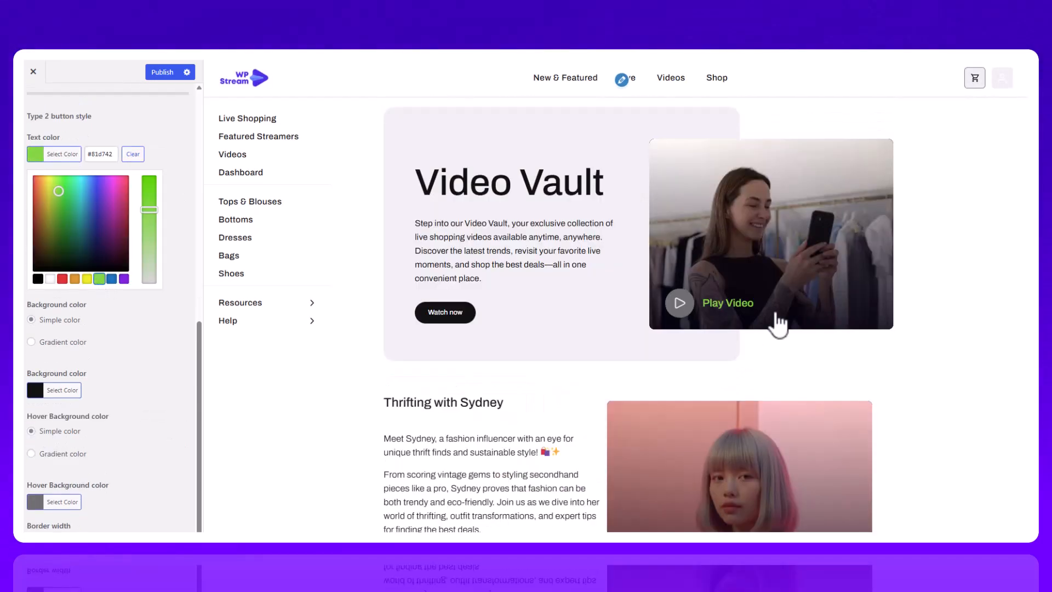
pyautogui.click(131, 154)
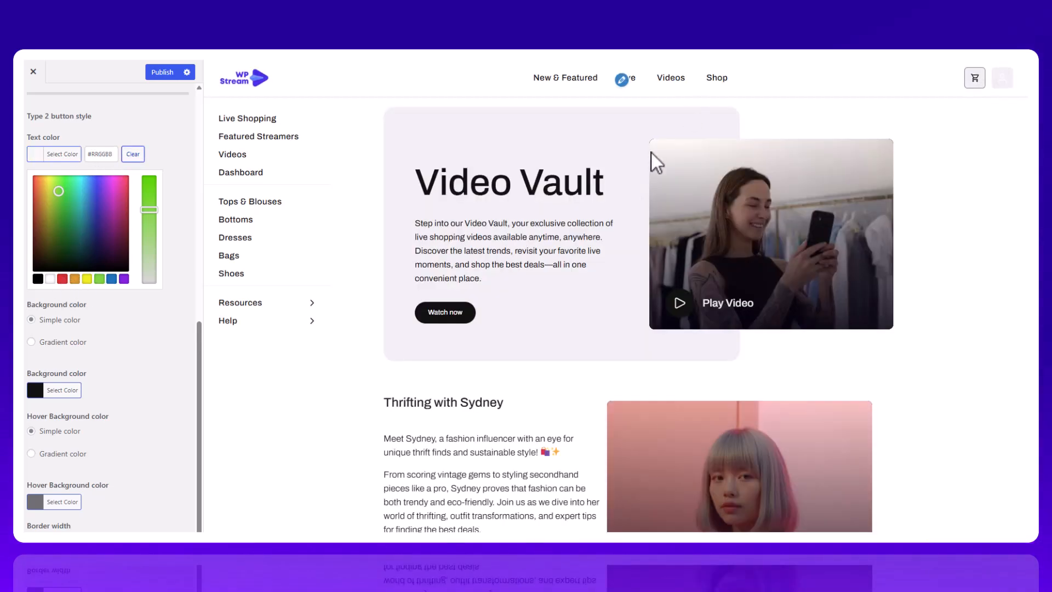
pyautogui.click(152, 342)
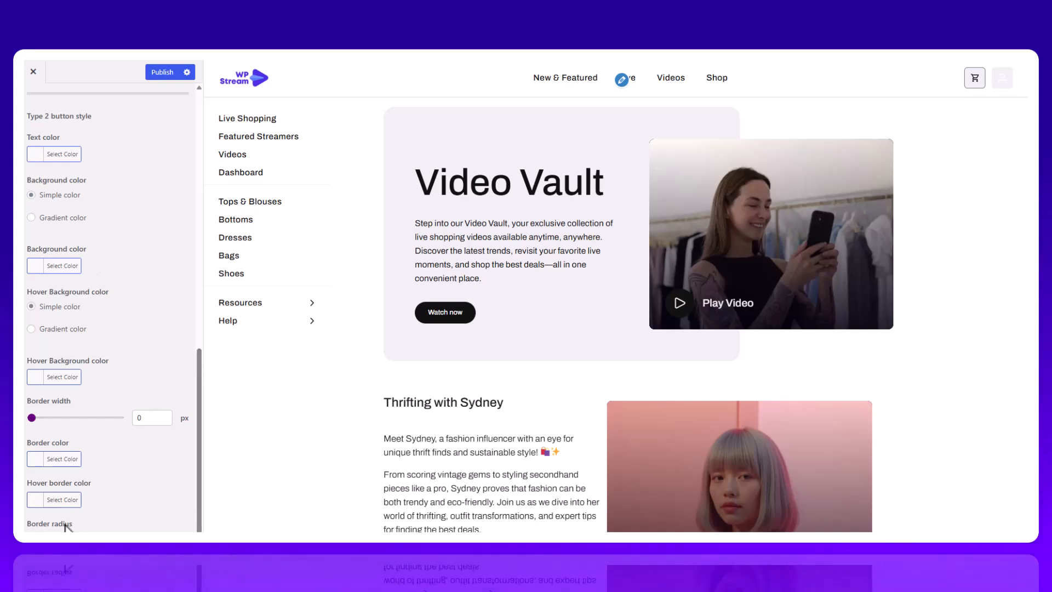
pyautogui.scroll(10, 108, 193)
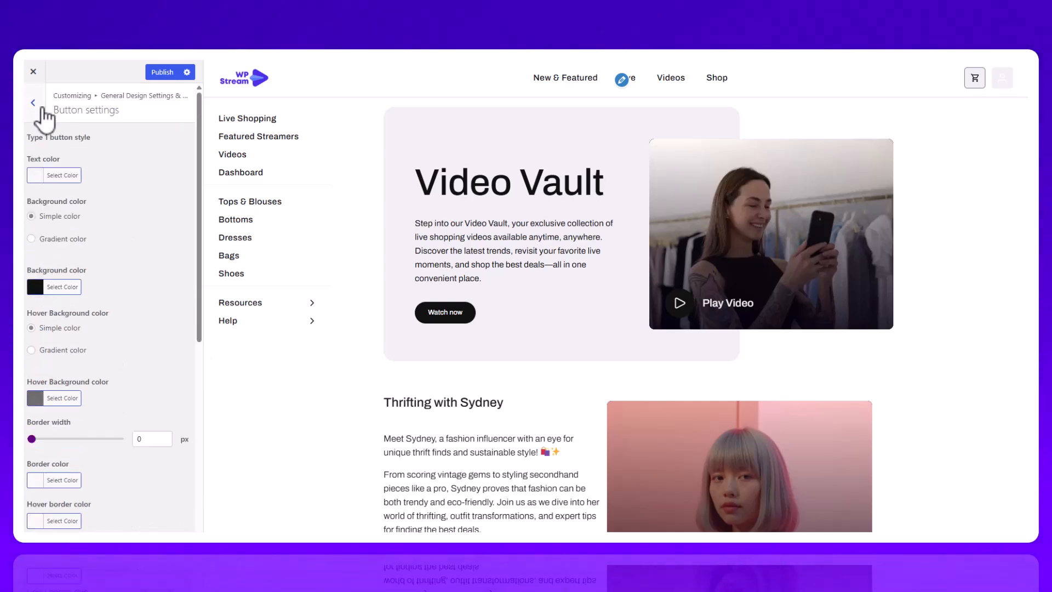
# Open the WooCommerce Cart settings and bring up the cart page with the Aneria Long Cardigan from the Tops & Blouses products
pyautogui.click(43, 109)
pyautogui.click(91, 199)
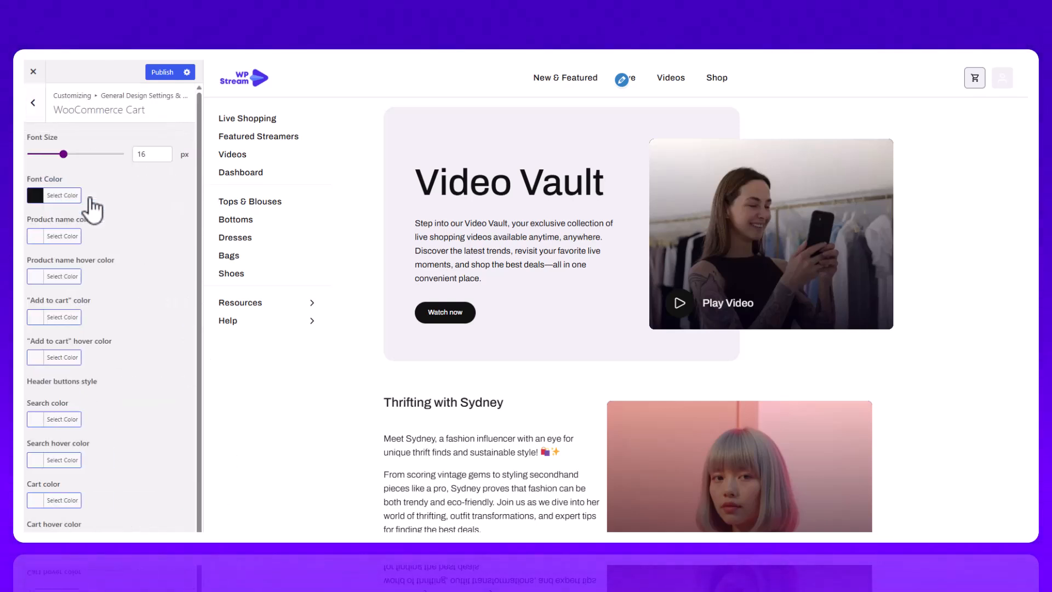
pyautogui.click(976, 79)
pyautogui.click(729, 193)
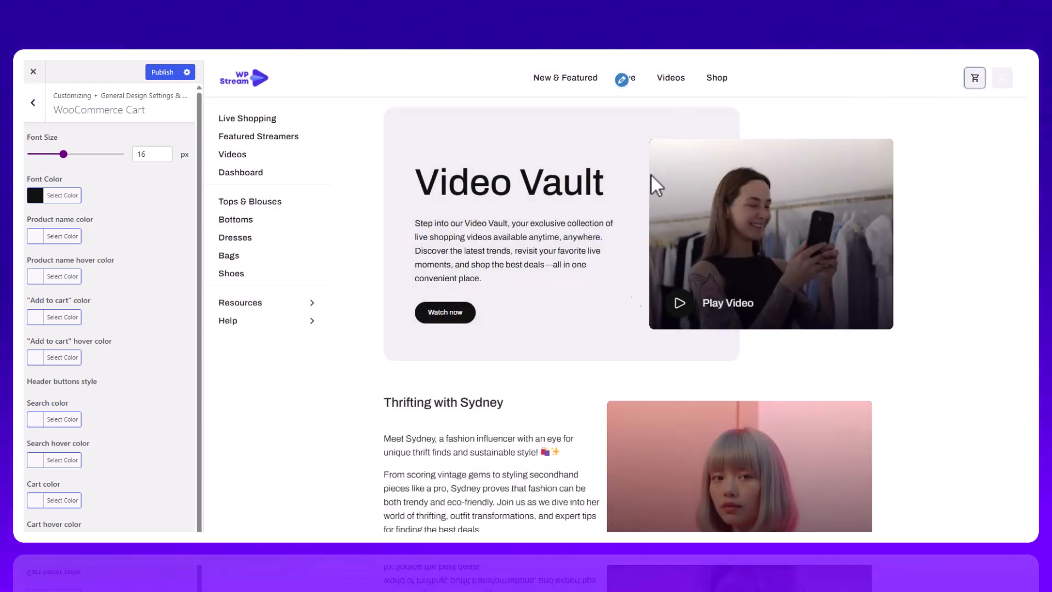
pyautogui.click(726, 85)
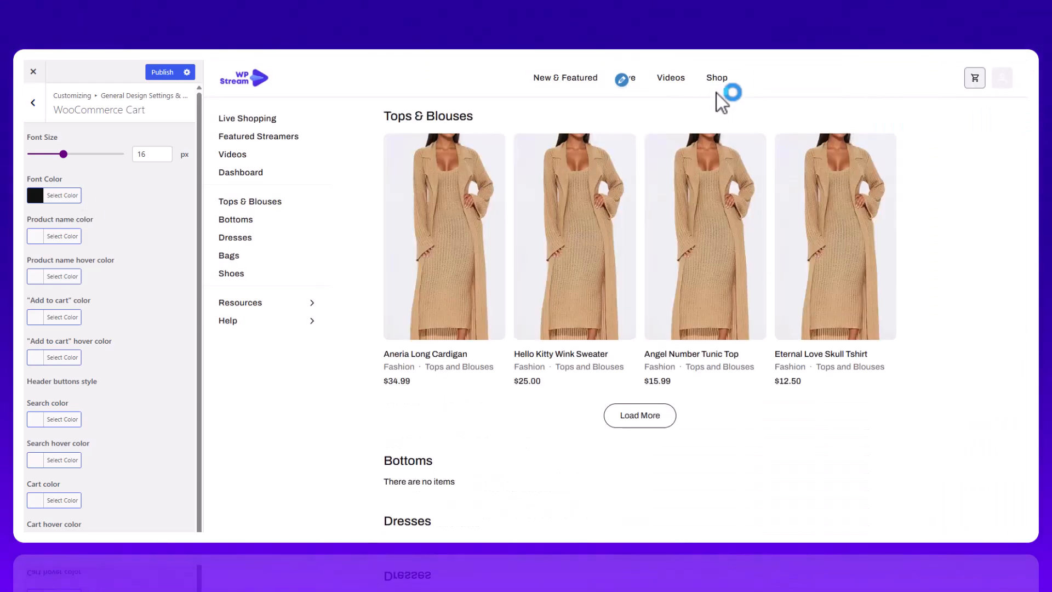
pyautogui.click(447, 246)
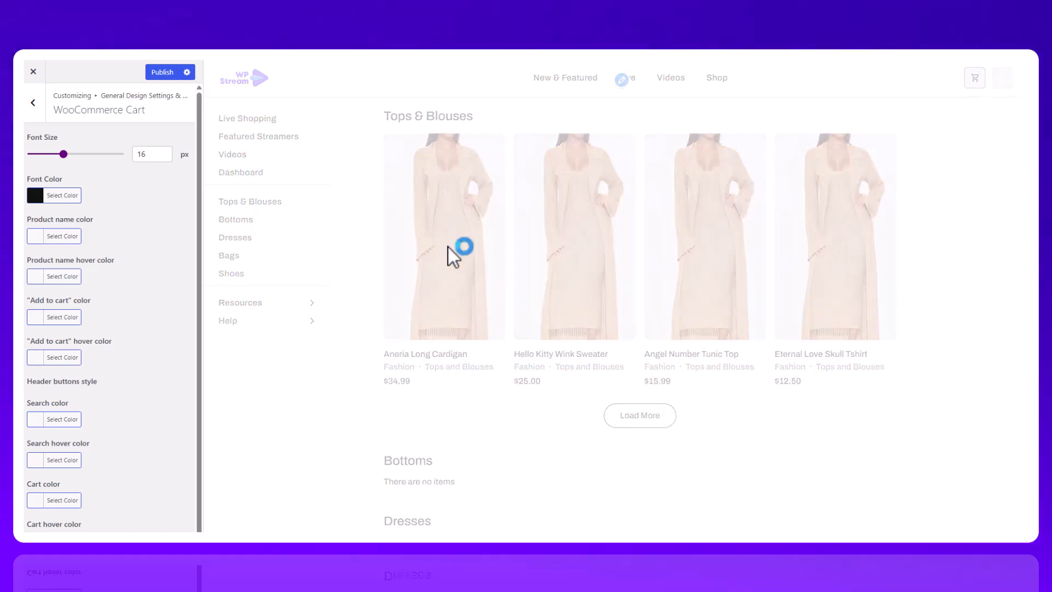
pyautogui.click(869, 328)
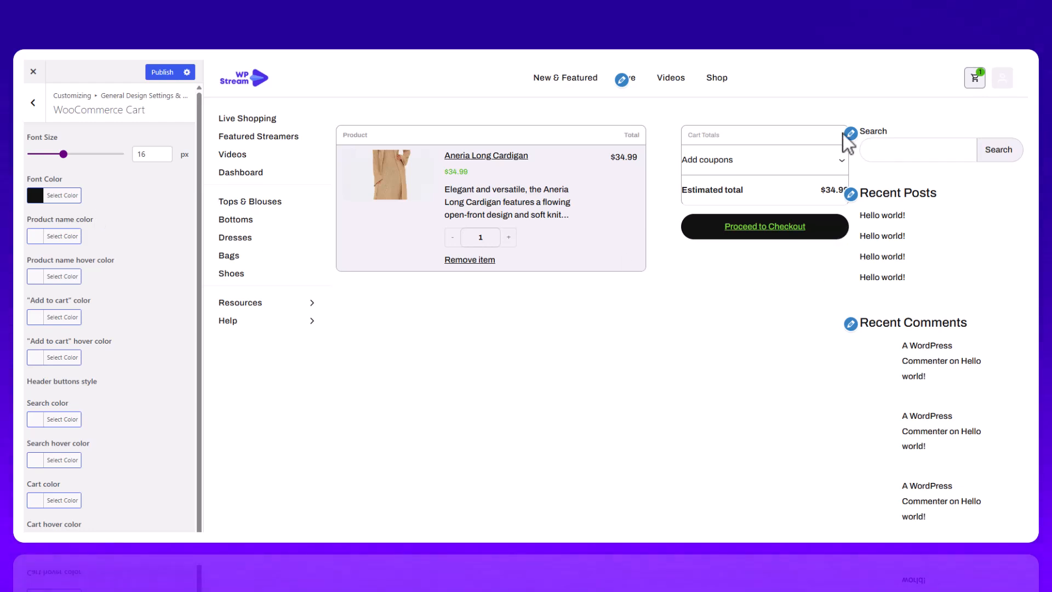
# Set the WooCommerce Cart Font Color to red #dd3333
pyautogui.click(71, 196)
pyautogui.click(62, 320)
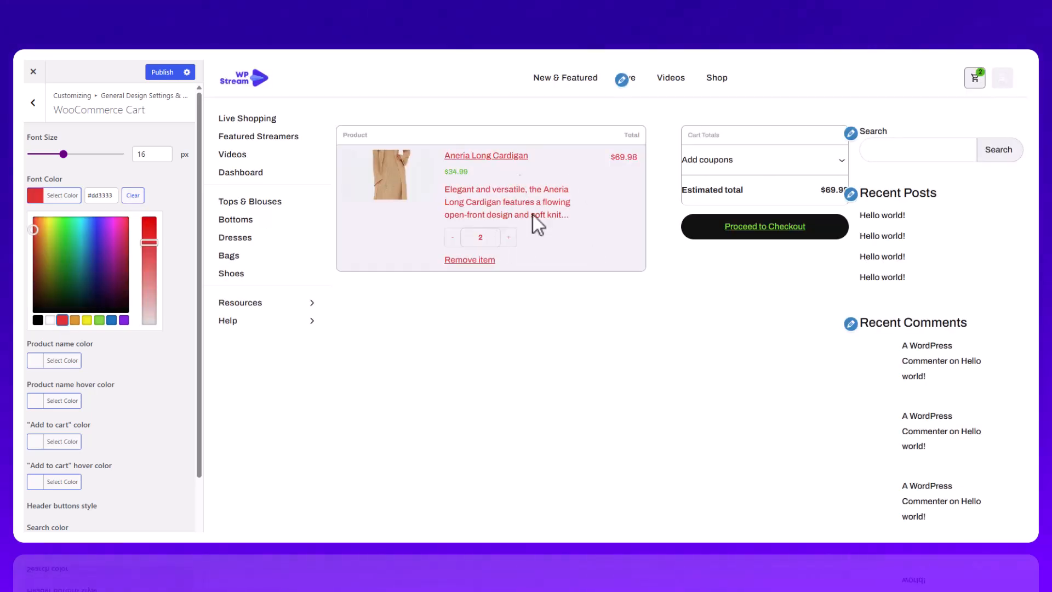
pyautogui.click(180, 377)
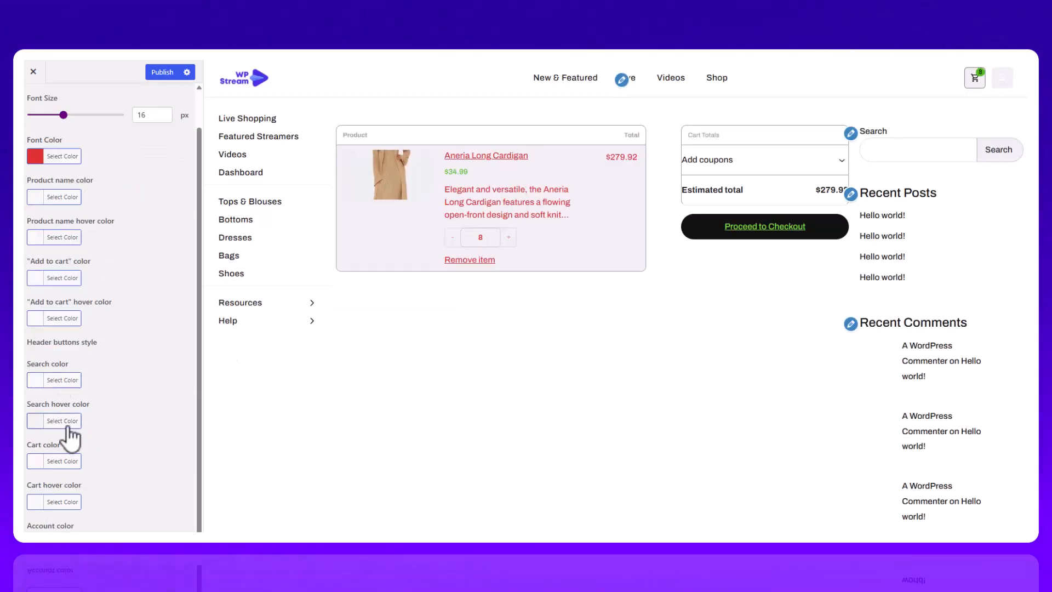
# Set the header's Cart color and Cart hover color to red and preview the cart panel
pyautogui.click(67, 425)
pyautogui.click(68, 425)
pyautogui.click(55, 463)
pyautogui.click(62, 583)
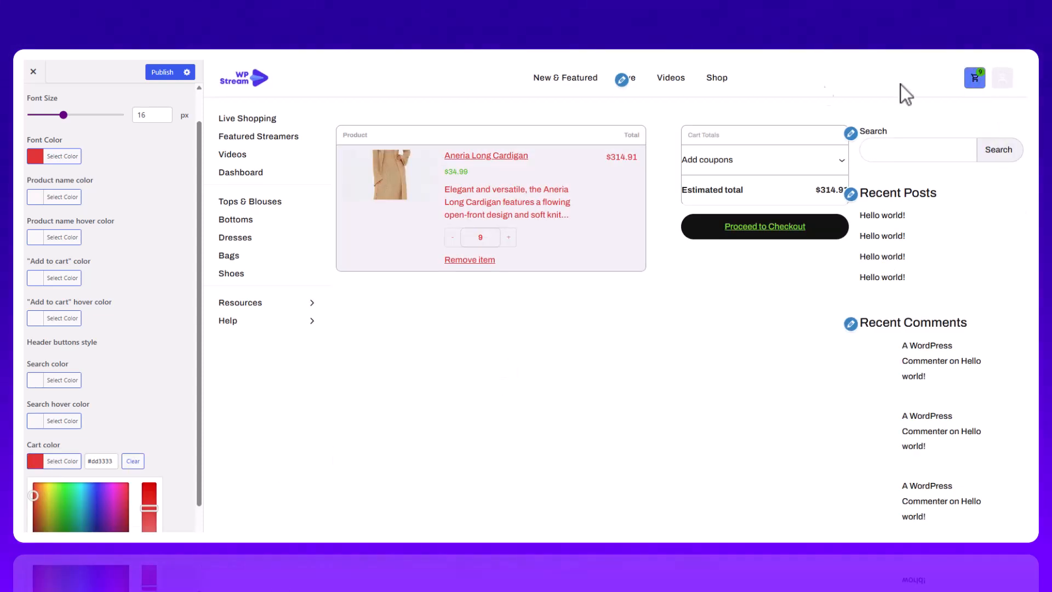
pyautogui.scroll(-3, 137, 449)
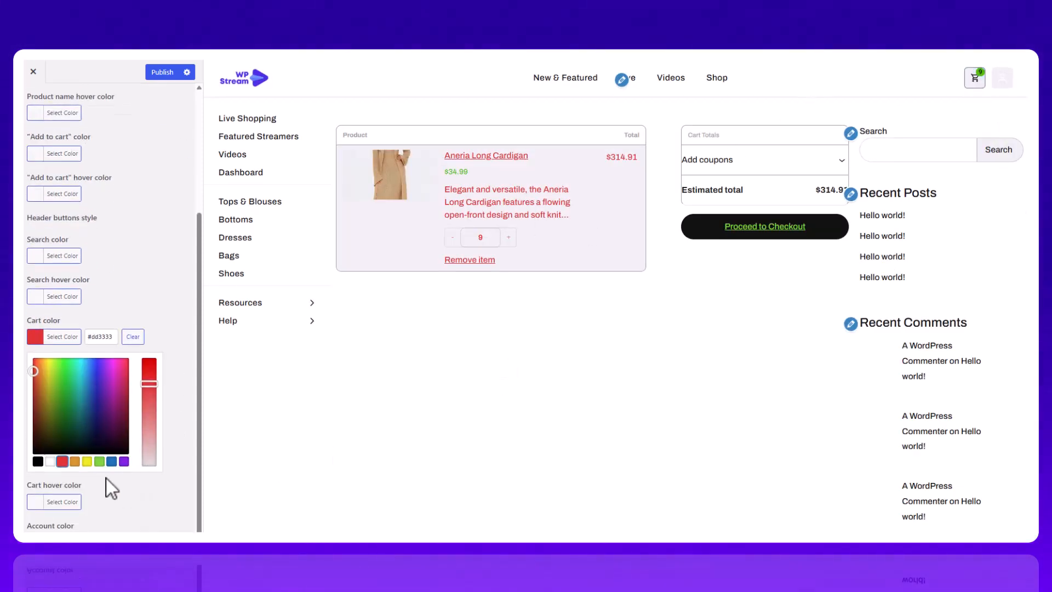
pyautogui.click(62, 500)
pyautogui.click(62, 501)
pyautogui.click(162, 354)
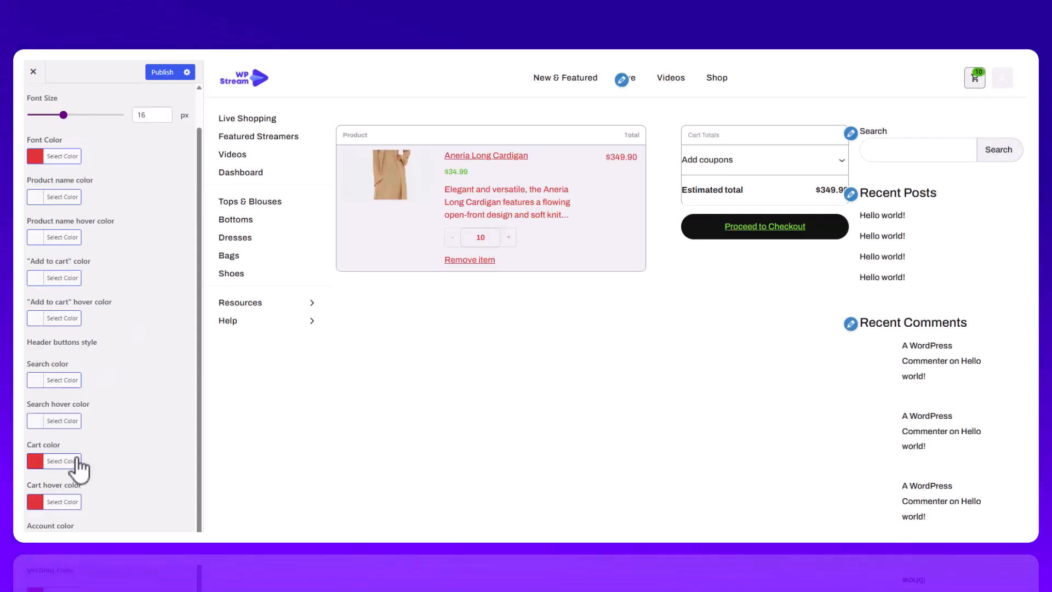
pyautogui.click(978, 81)
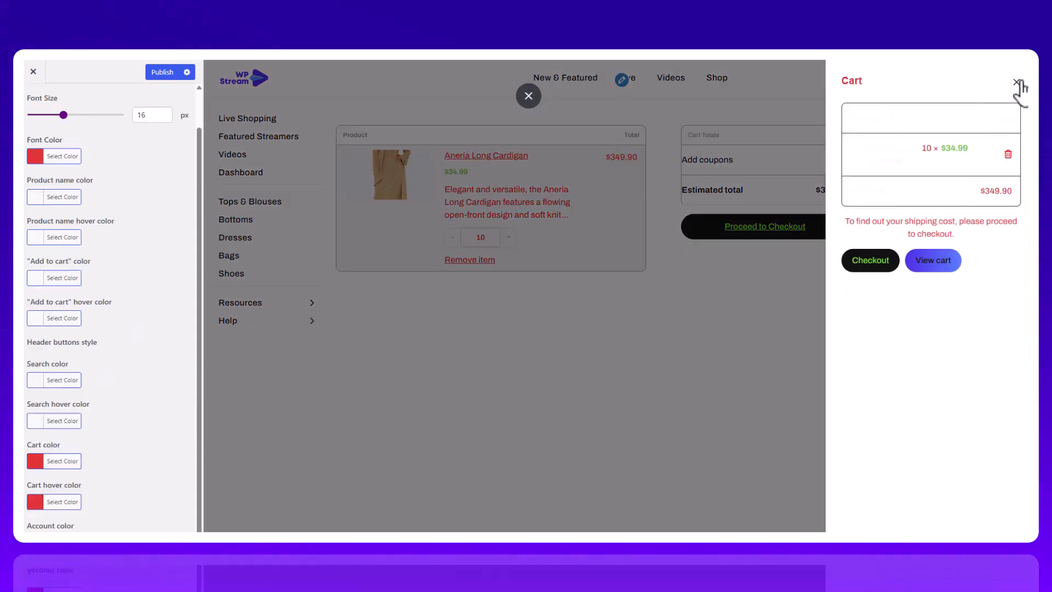
pyautogui.click(1017, 82)
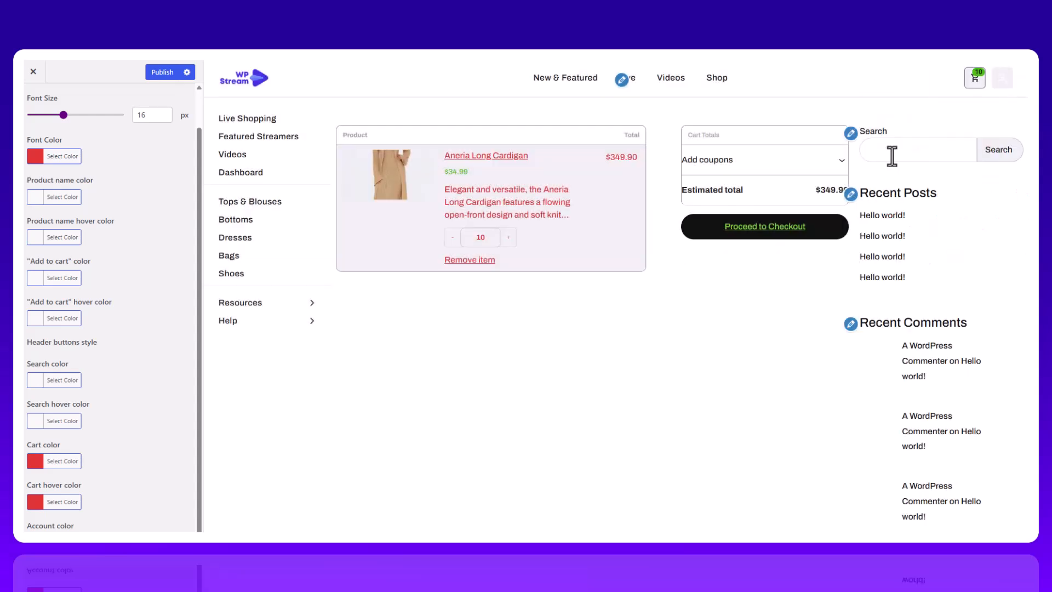
# Clear the red from the Cart color, Cart hover color and Font Color settings
pyautogui.click(68, 463)
pyautogui.click(133, 461)
pyautogui.click(64, 502)
pyautogui.click(130, 502)
pyautogui.click(35, 196)
pyautogui.click(133, 195)
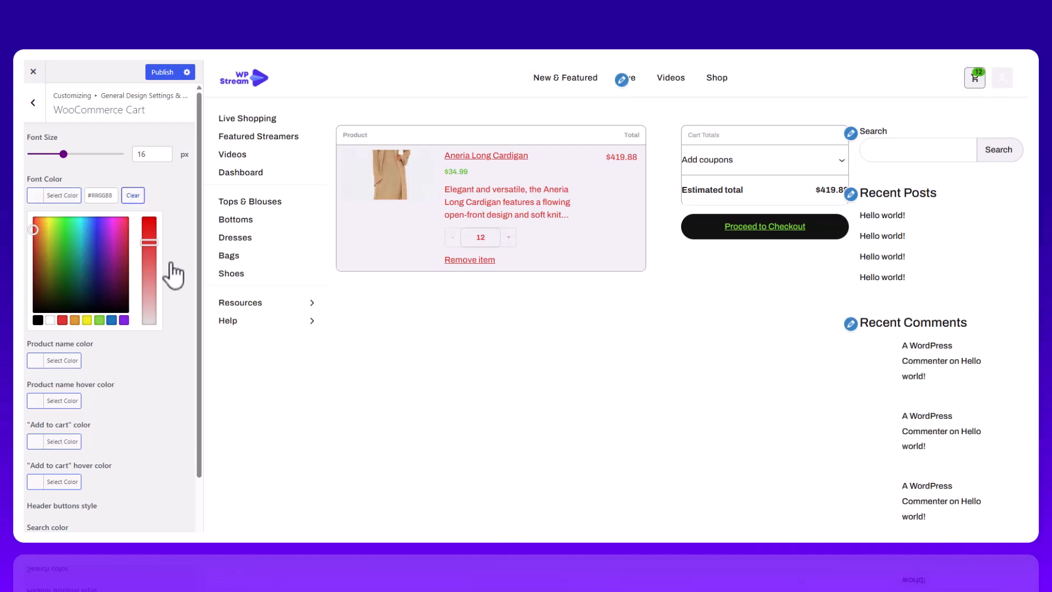
pyautogui.click(172, 201)
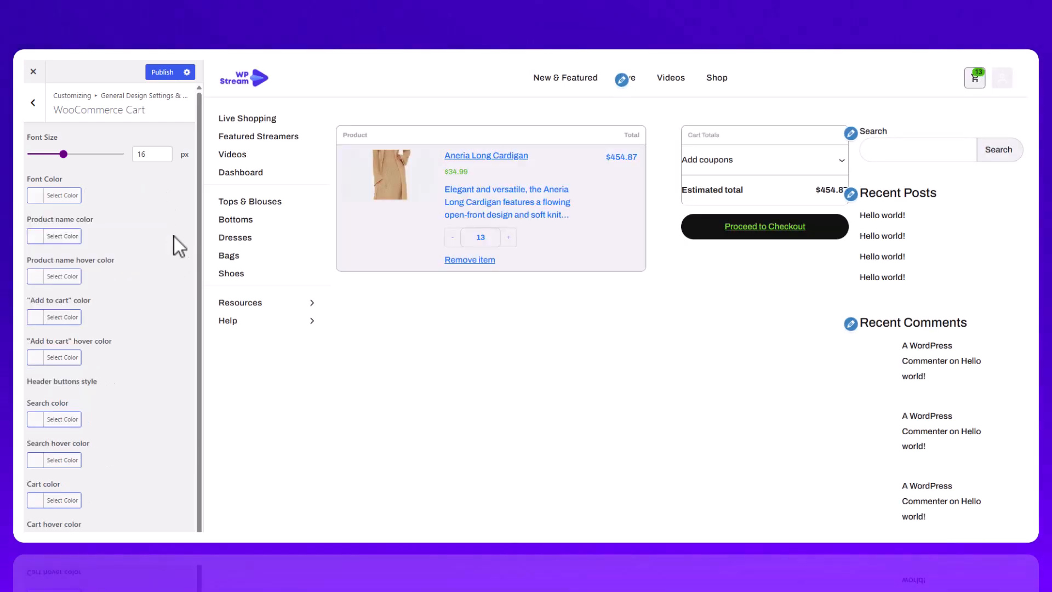
# Set the WooCommerce Cart Font Color to black #000000
pyautogui.click(62, 195)
pyautogui.click(38, 320)
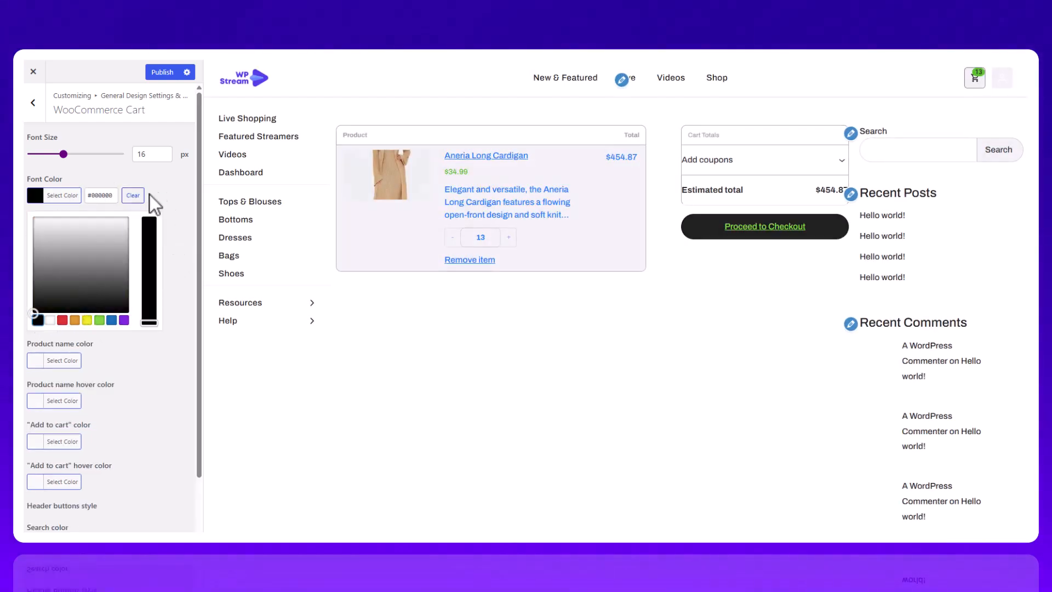
pyautogui.click(157, 189)
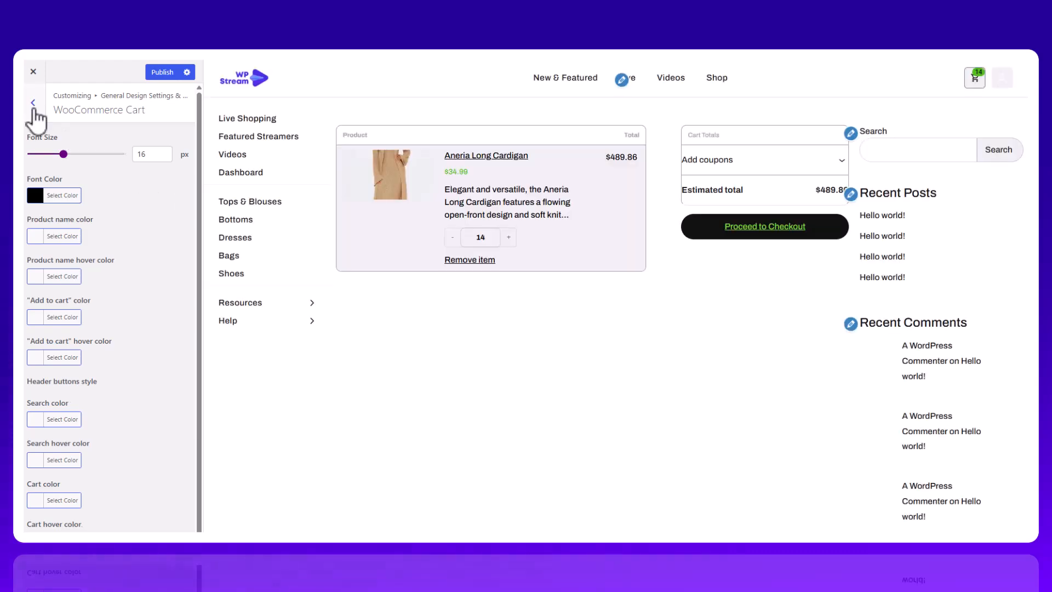
# Try red #dd3333 as the Background color in the categories, tags and actors settings and restore the default
pyautogui.click(33, 103)
pyautogui.click(88, 222)
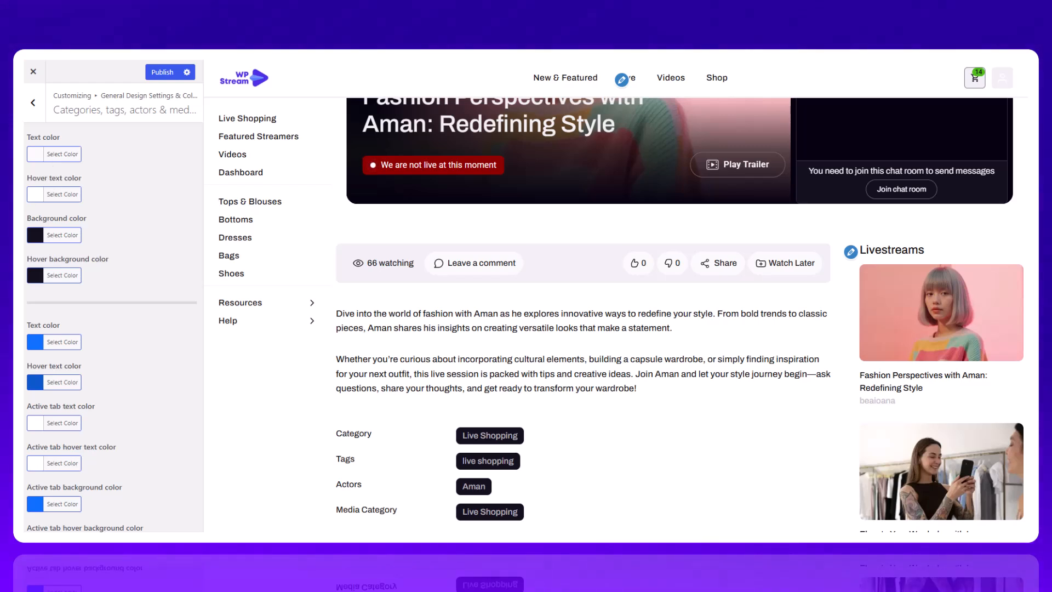
pyautogui.click(62, 235)
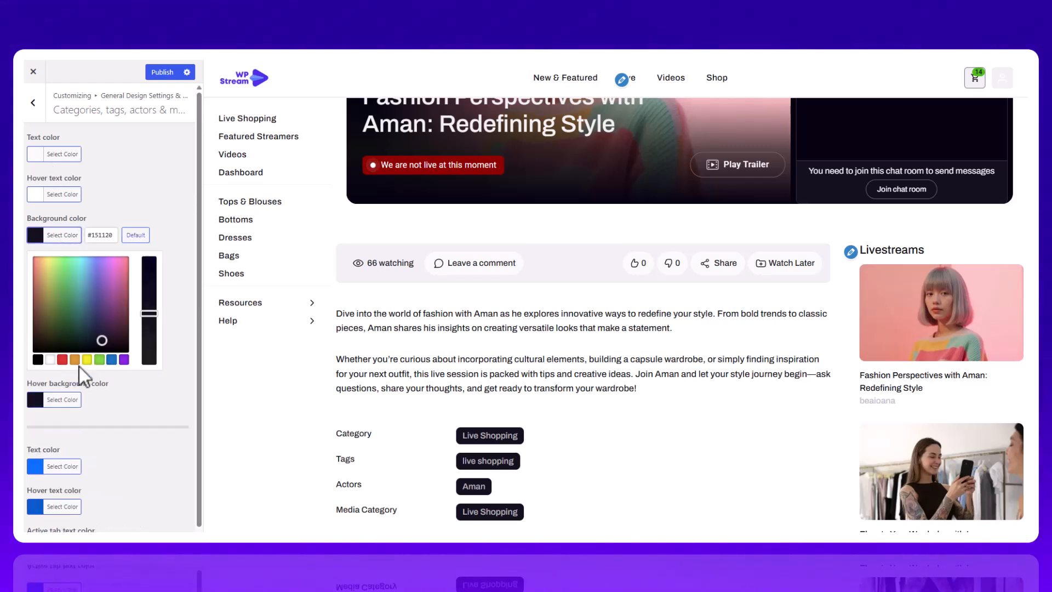
pyautogui.doubleClick(104, 235)
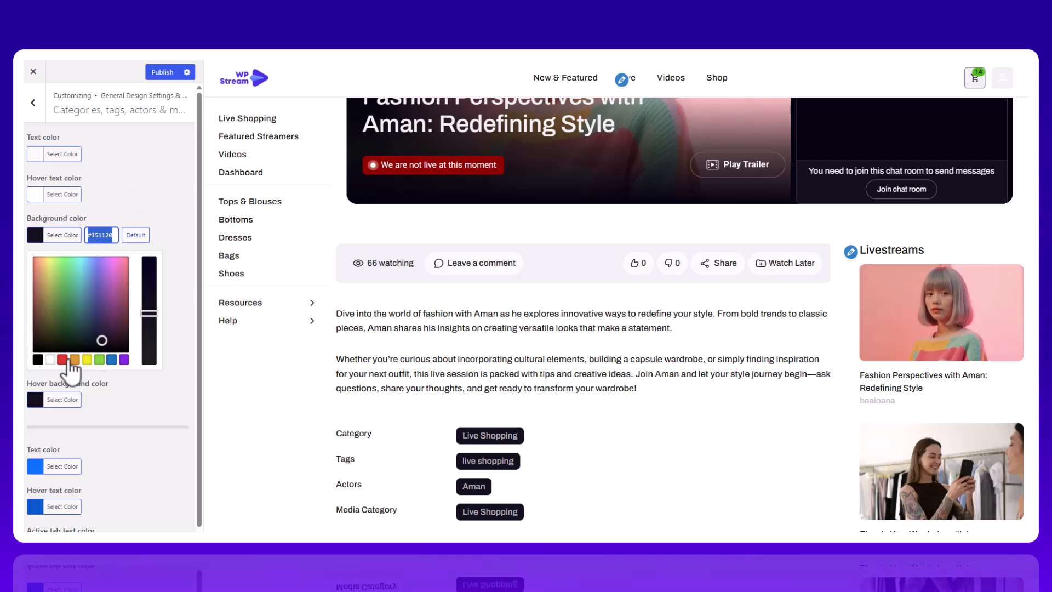
pyautogui.click(63, 360)
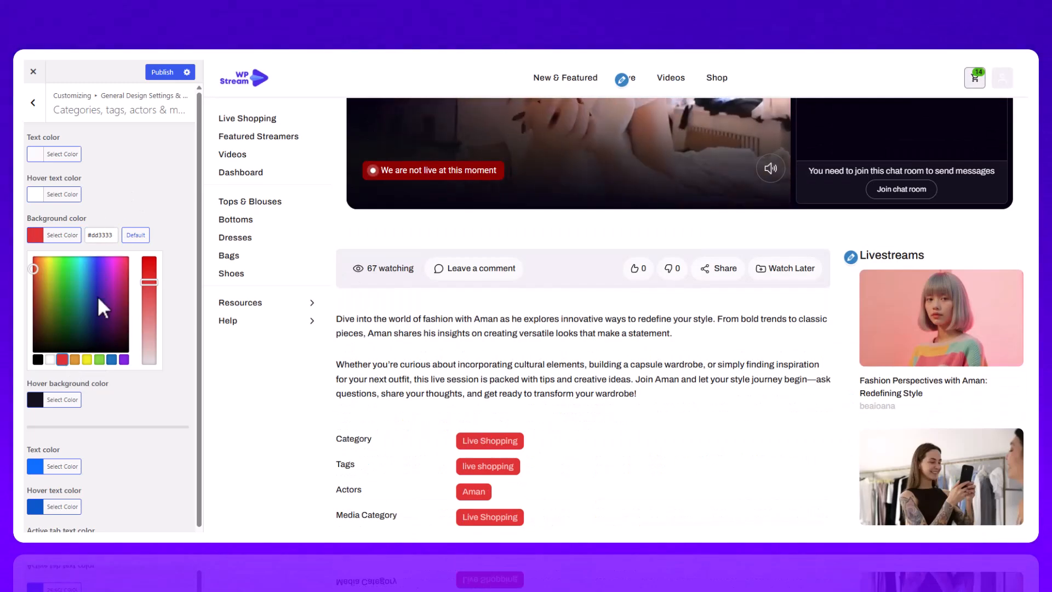
pyautogui.click(136, 235)
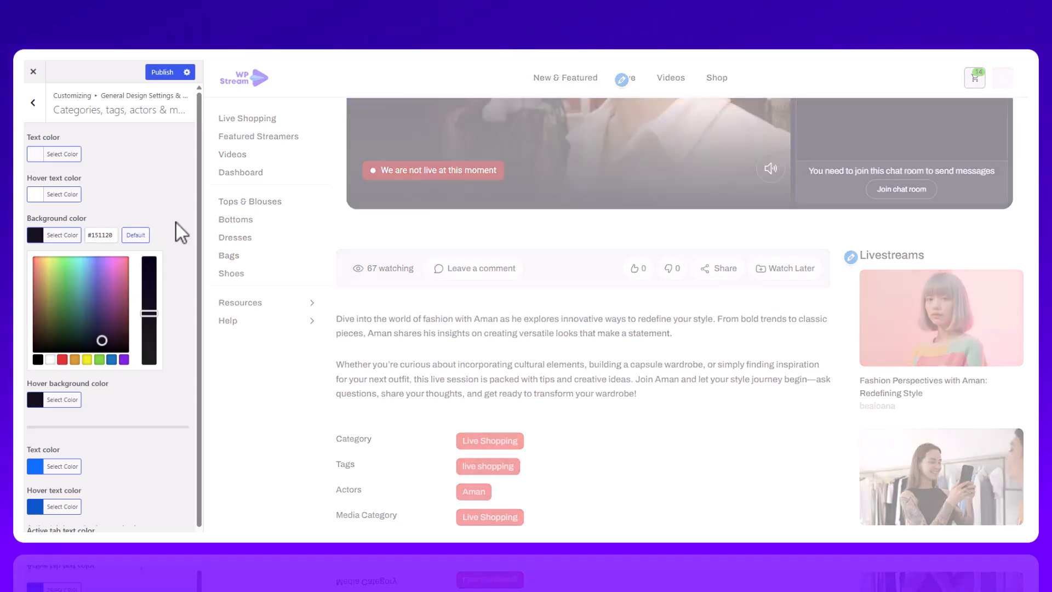
pyautogui.click(176, 223)
# Try green #81d742 as the category and tag labels' Hover background color and restore its default
pyautogui.click(67, 276)
pyautogui.click(99, 400)
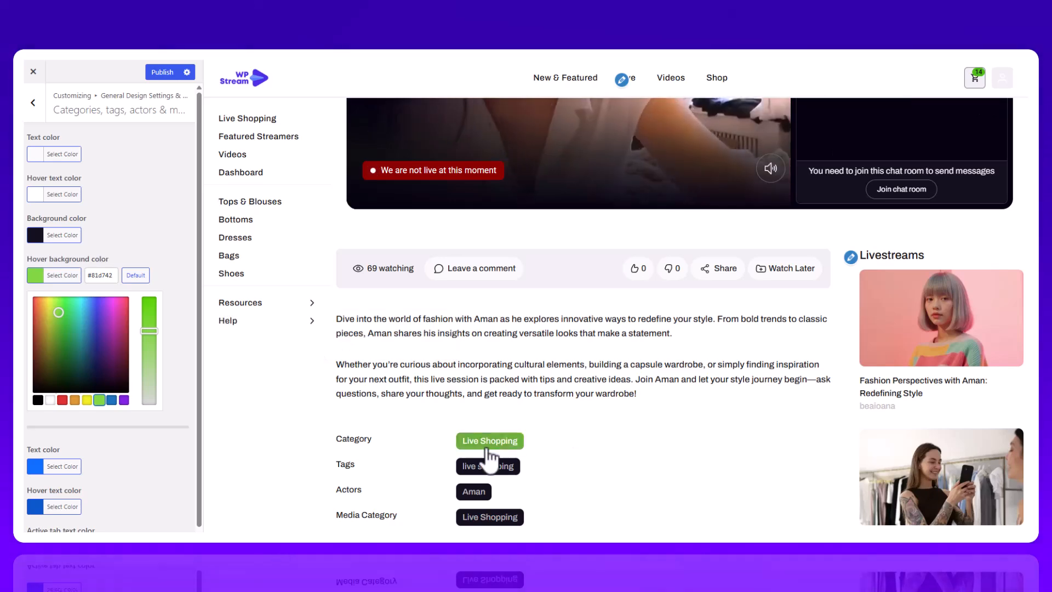
pyautogui.doubleClick(99, 275)
pyautogui.click(137, 274)
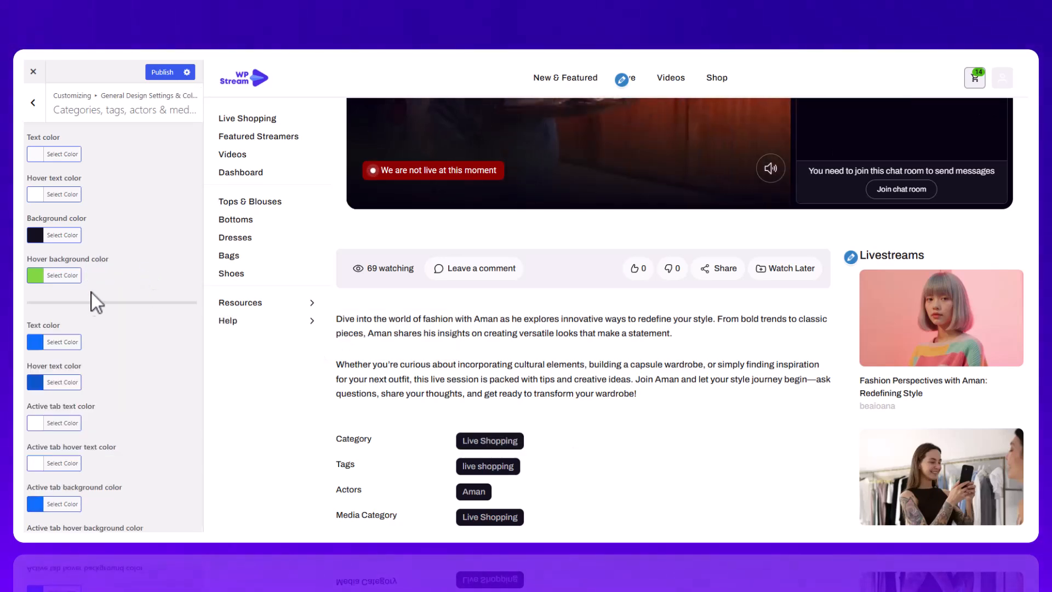
pyautogui.click(75, 279)
pyautogui.doubleClick(102, 273)
pyautogui.click(136, 276)
pyautogui.click(136, 258)
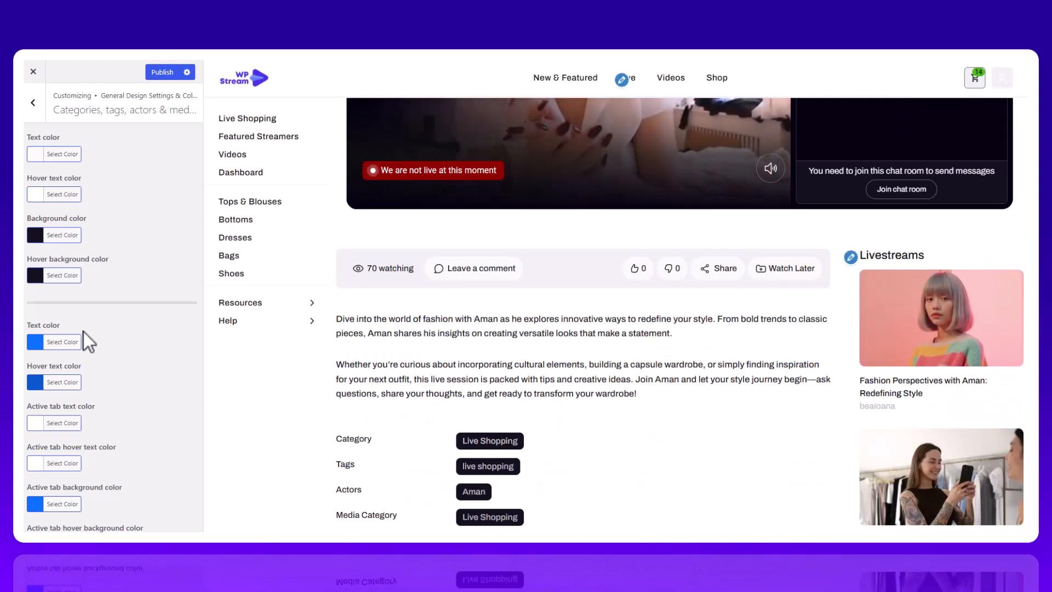
# Open the Views, likes, and share settings and bring up a livestream page's views and share bar in the preview
pyautogui.click(33, 103)
pyautogui.click(57, 246)
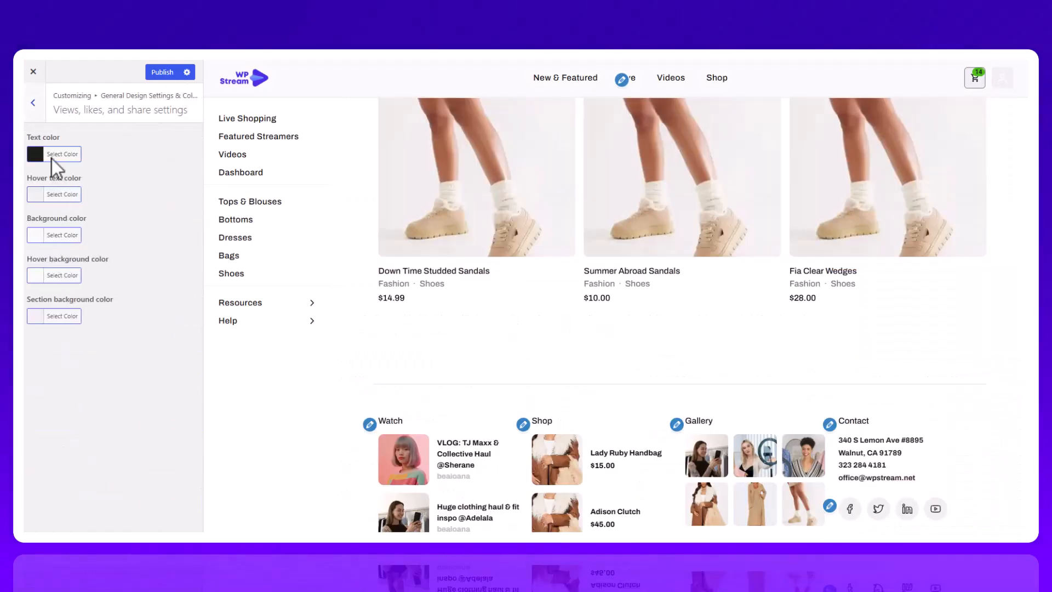
pyautogui.scroll(-5, 547, 319)
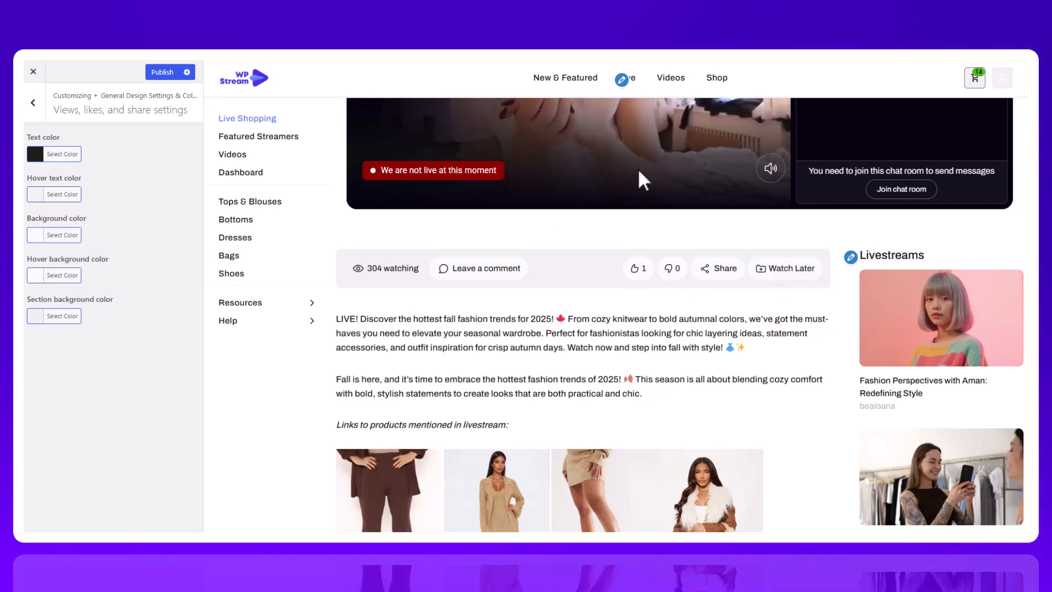
pyautogui.click(771, 172)
# Try orange #dd9933 as the Text color and Hover text color of the views, likes and share bar
pyautogui.click(59, 154)
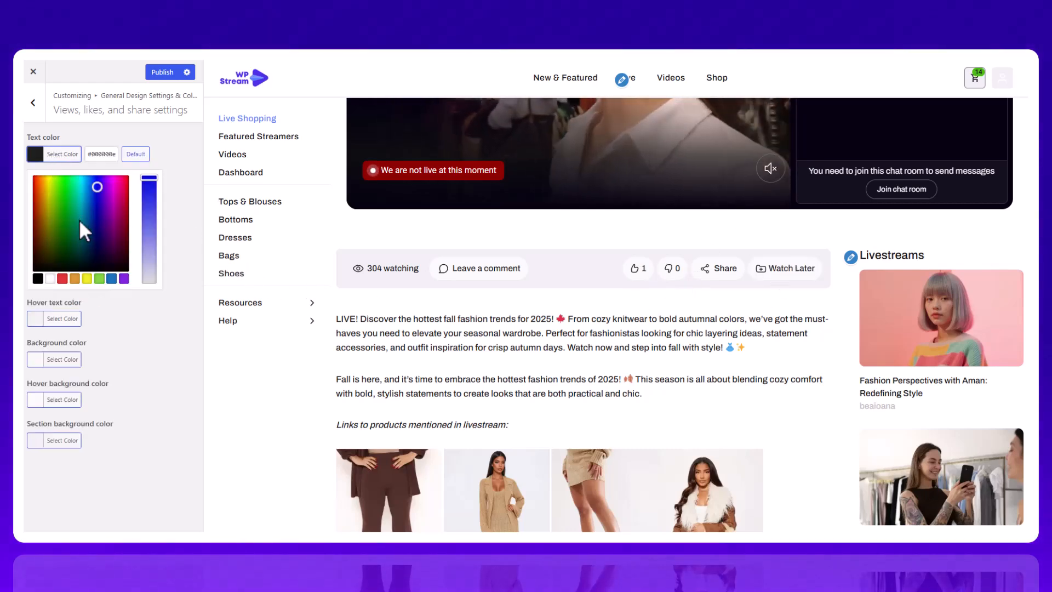
pyautogui.click(75, 279)
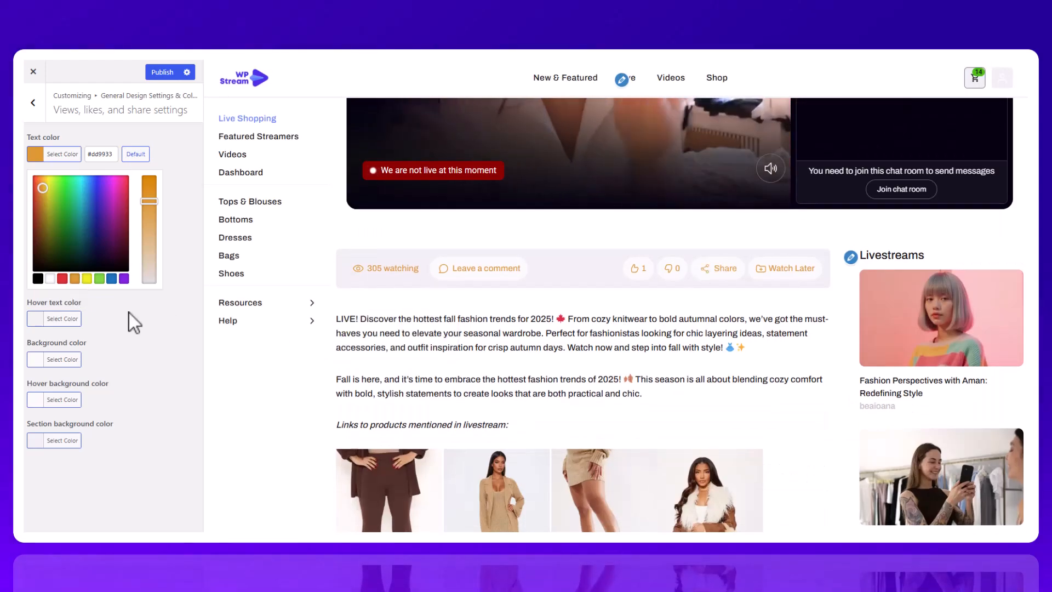
pyautogui.click(134, 321)
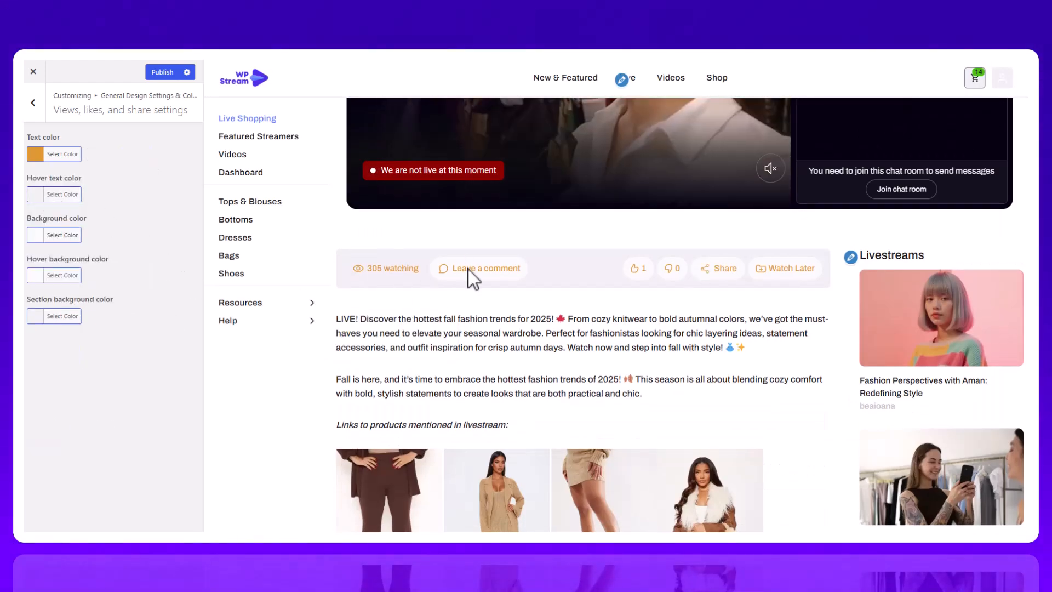
pyautogui.click(60, 196)
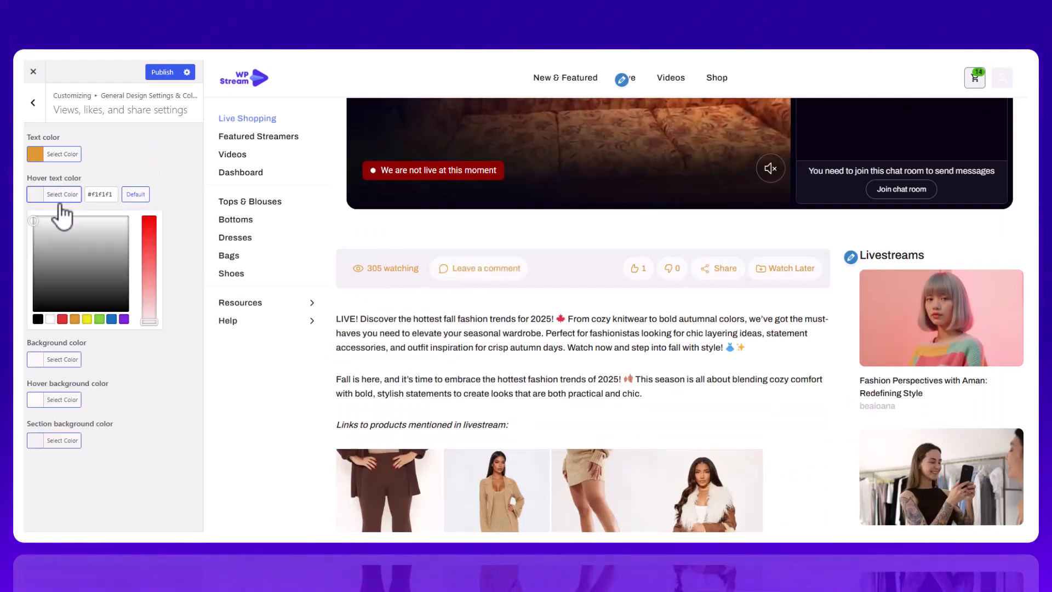
pyautogui.click(75, 319)
pyautogui.click(163, 390)
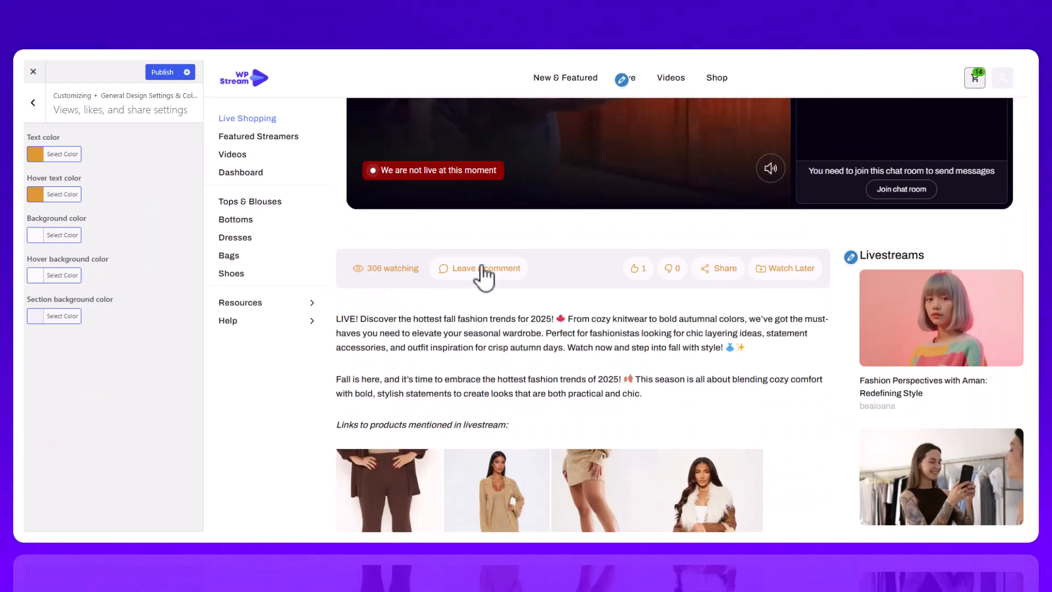
# Try yellow #eeee22 as the Background color of the views, likes and share buttons and restore its default
pyautogui.click(57, 235)
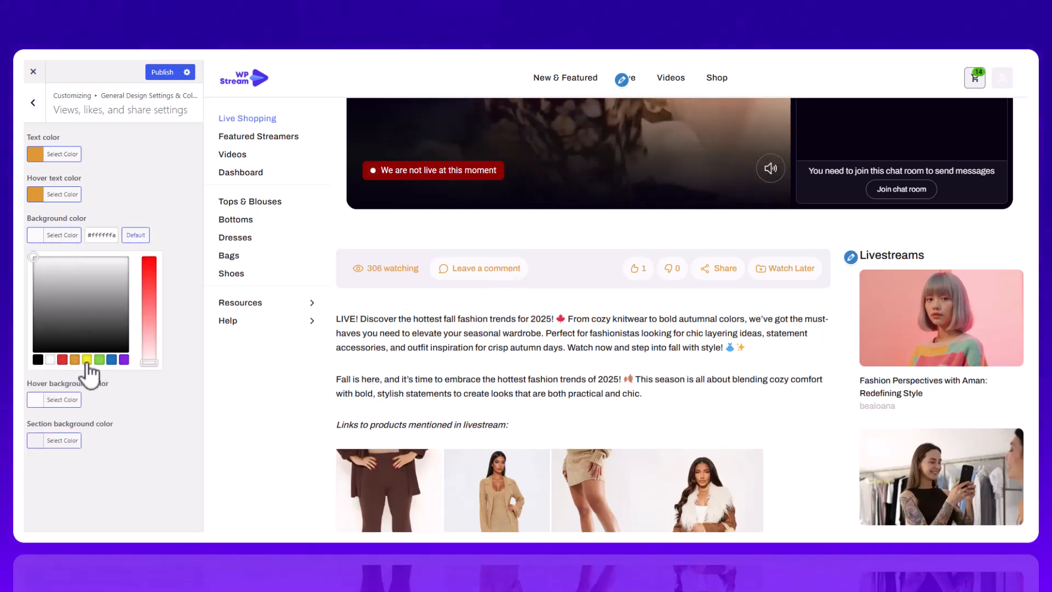
pyautogui.click(86, 359)
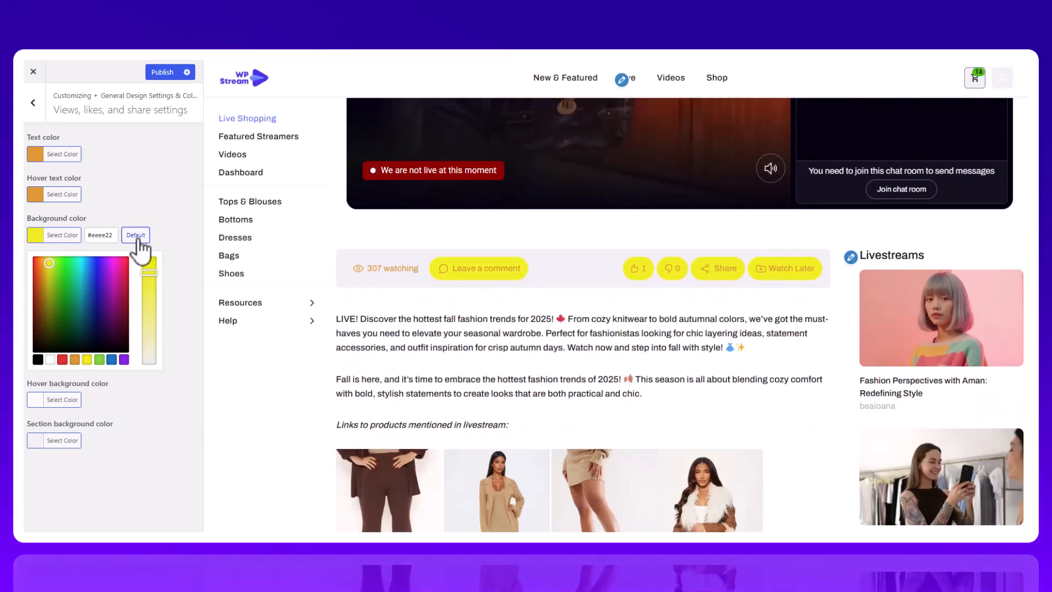
pyautogui.click(136, 235)
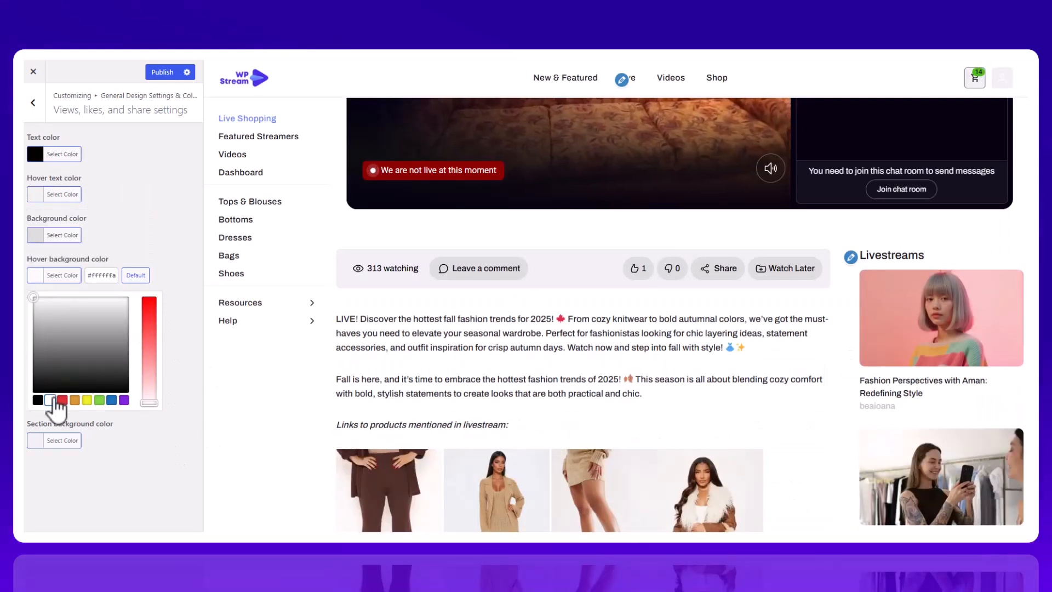
# Set the Hover background color of the views, likes and share buttons to grey #5b5b5b
pyautogui.click(61, 359)
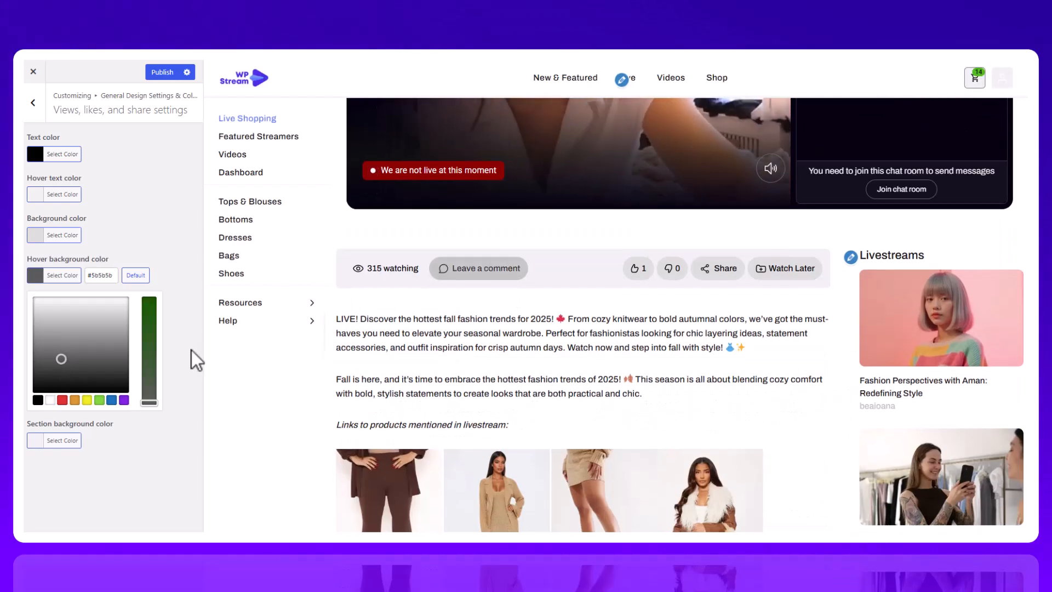
pyautogui.click(197, 361)
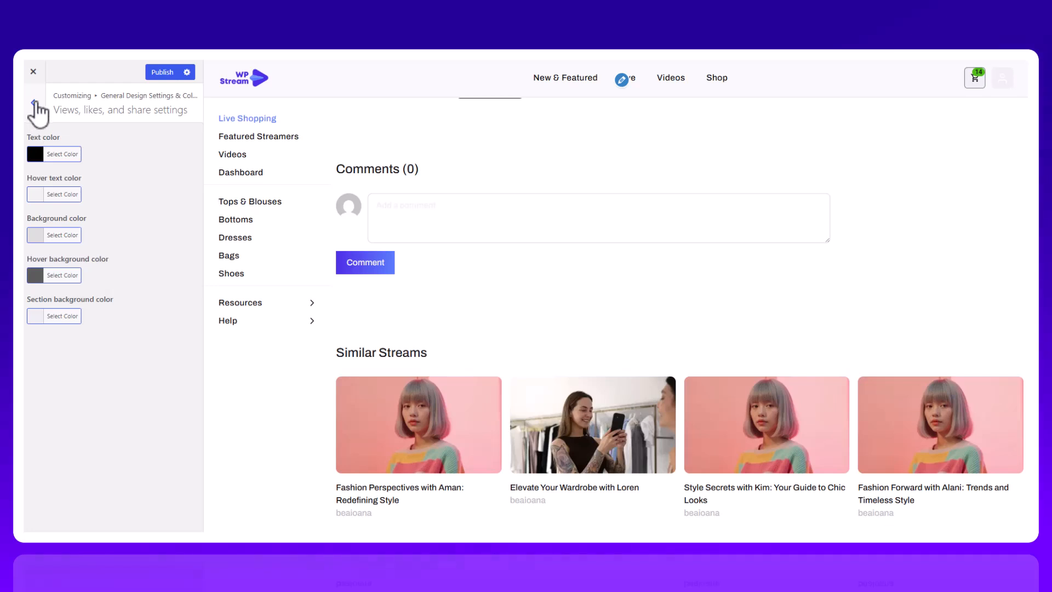
pyautogui.click(34, 105)
# Set the Text color in the Comments settings to black
pyautogui.click(50, 267)
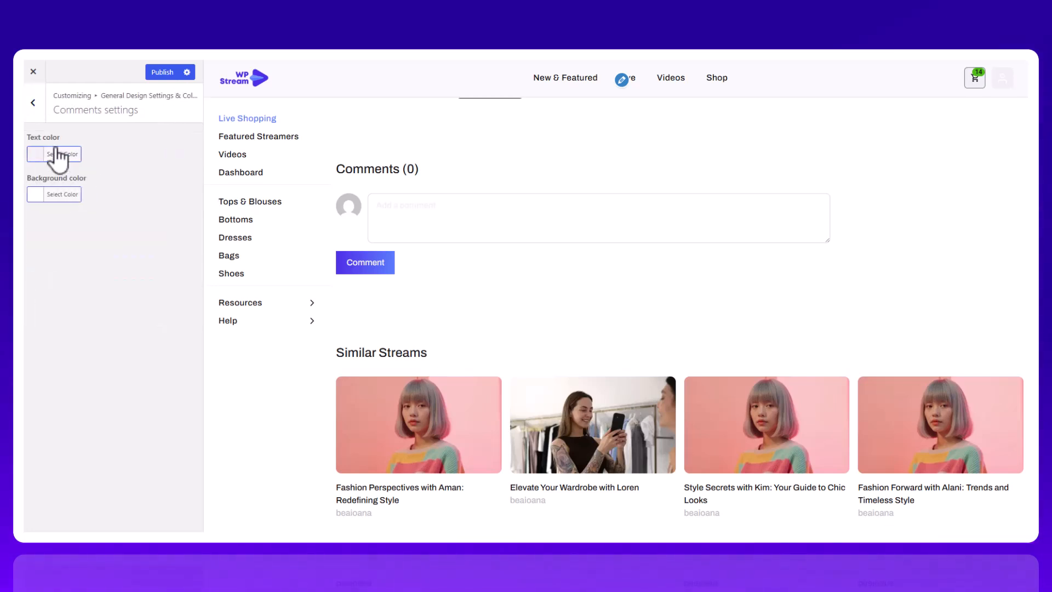
pyautogui.click(59, 155)
pyautogui.click(39, 278)
pyautogui.click(123, 406)
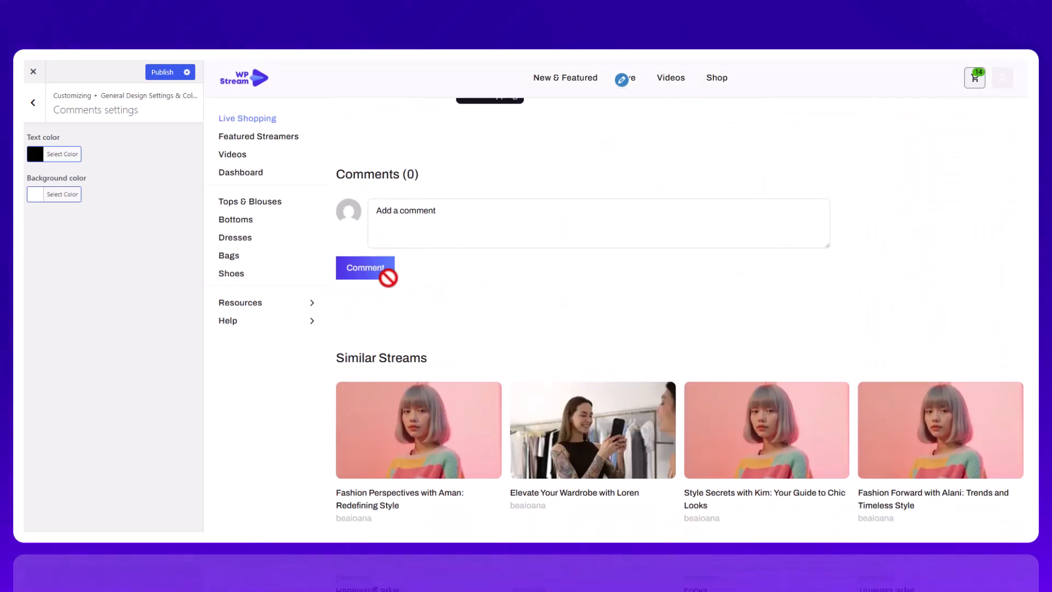
pyautogui.click(29, 117)
# Examine the color options in the Broadcaster section and the Dashboard options, previewing the account dashboard page
pyautogui.click(88, 296)
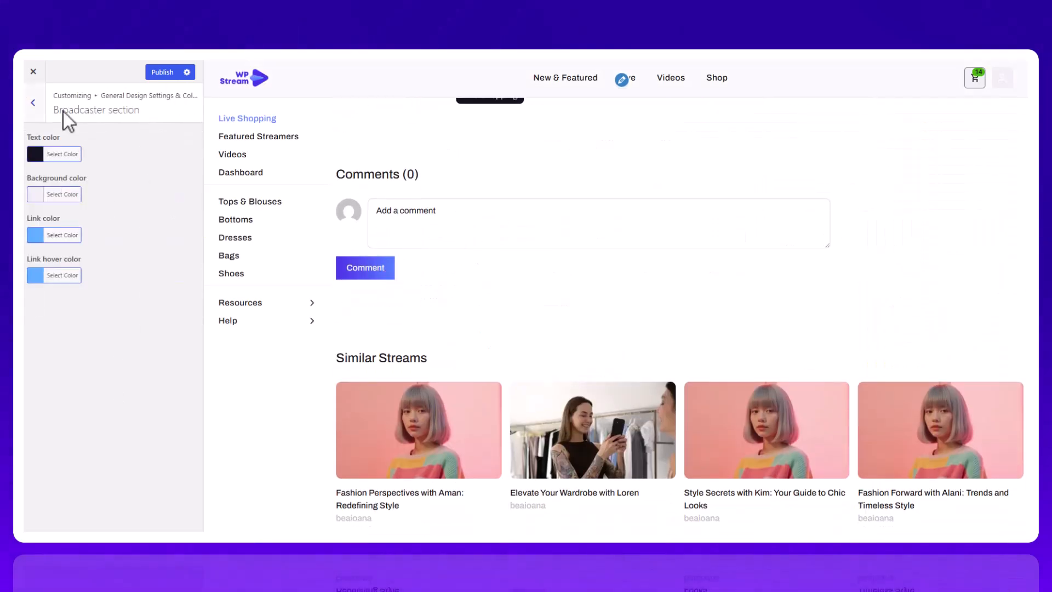
pyautogui.scroll(-8, 594, 311)
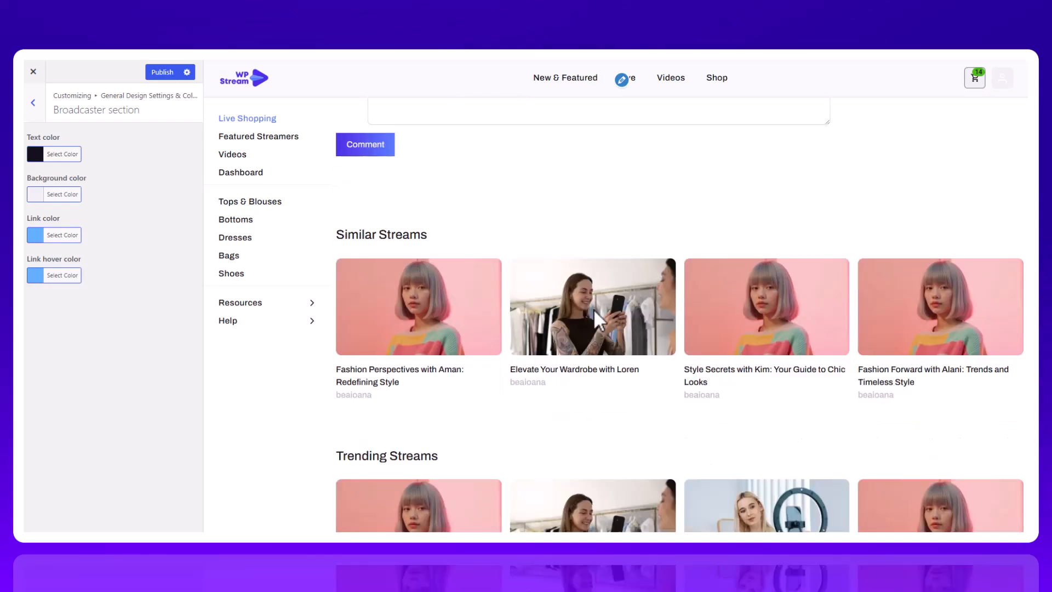
pyautogui.scroll(4, 220, 172)
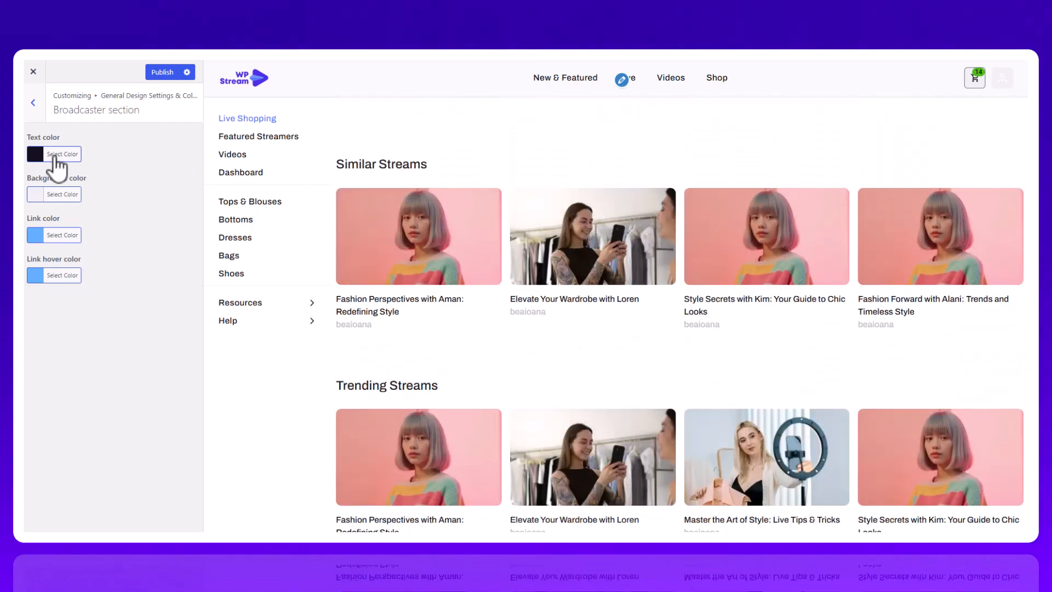
pyautogui.click(34, 116)
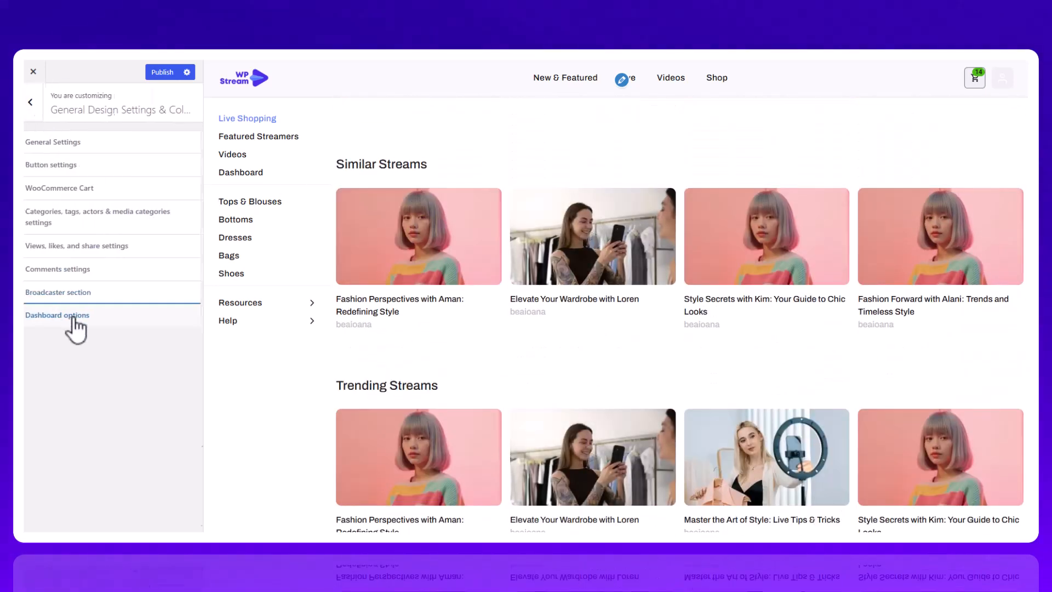
pyautogui.click(65, 316)
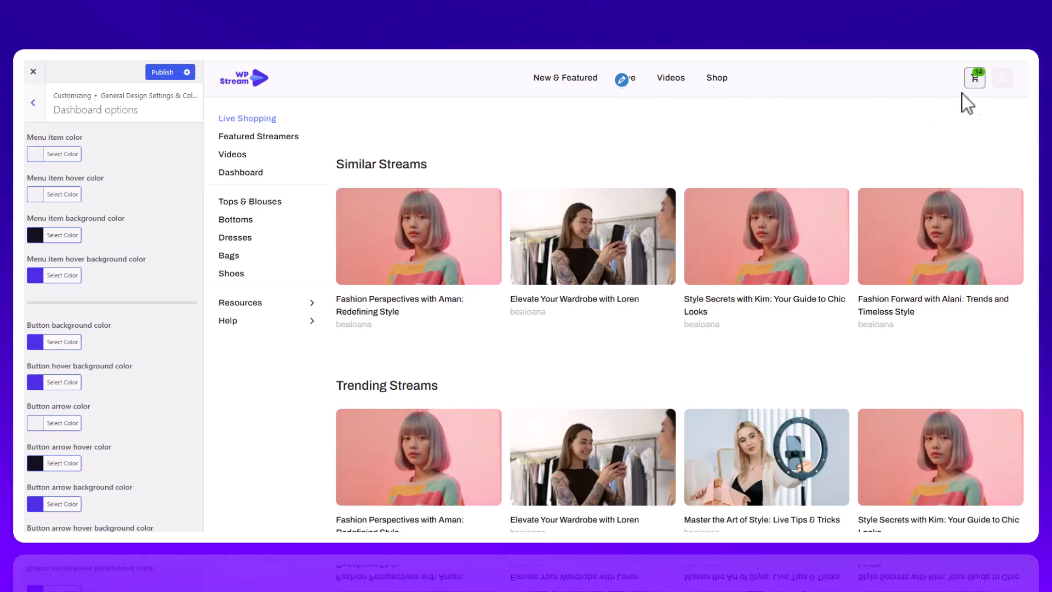
pyautogui.click(1003, 78)
pyautogui.click(883, 255)
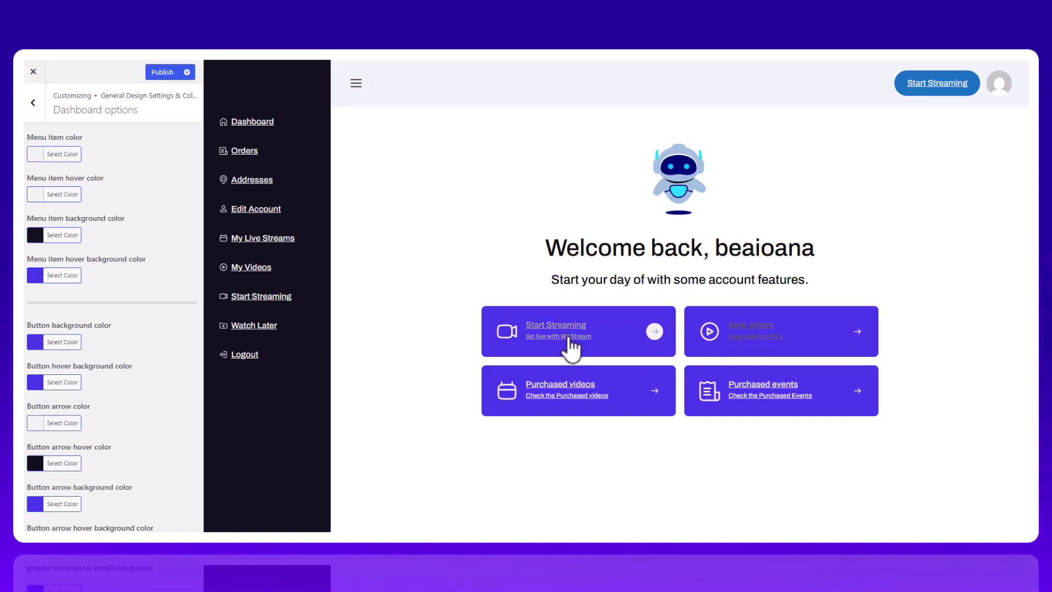
pyautogui.click(46, 96)
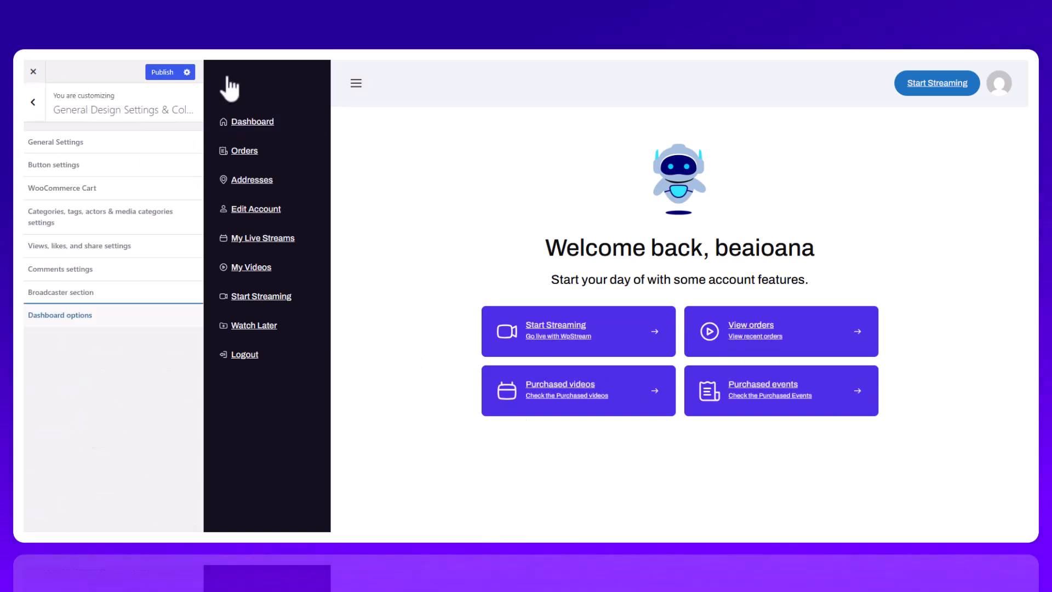
# Look over the sections available in the Blog Post Card Settings
pyautogui.click(34, 104)
pyautogui.scroll(-5, 103, 344)
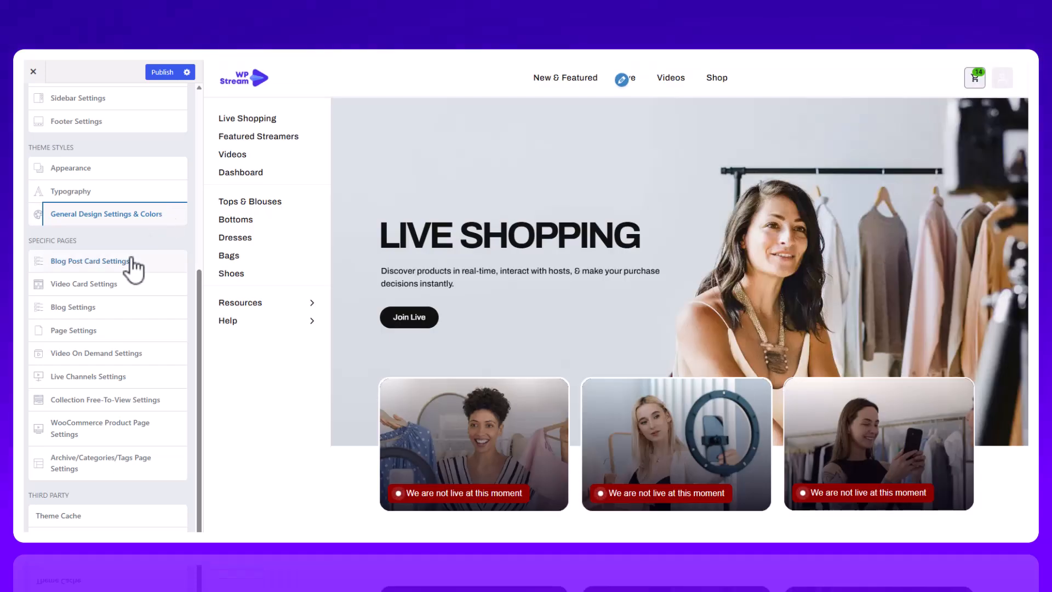
pyautogui.click(91, 261)
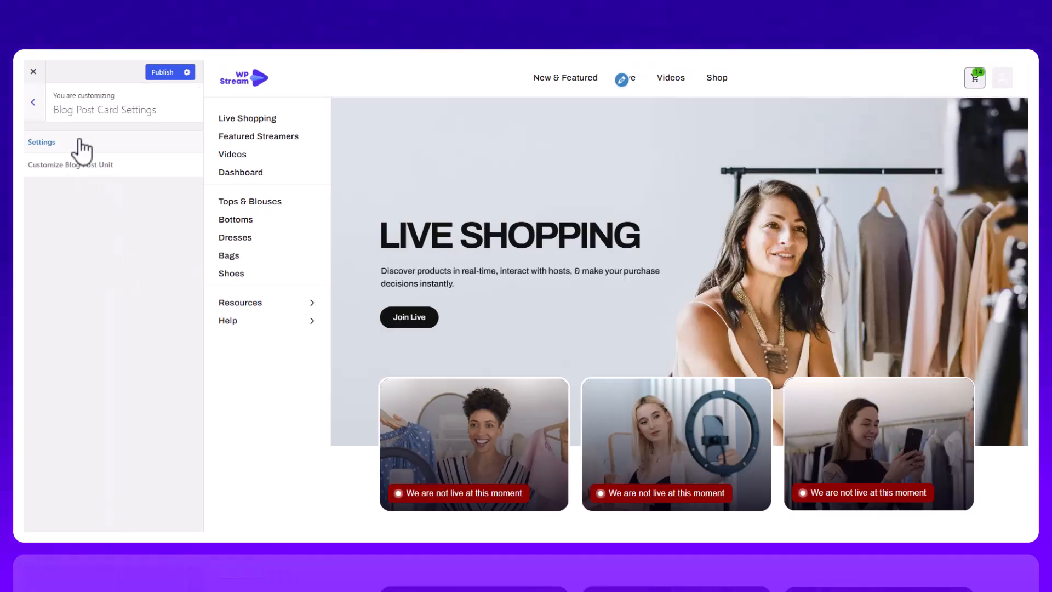
pyautogui.click(33, 102)
# Try turning off video preview on hover in the Video Card Settings and turn it back on
pyautogui.scroll(-6, 66, 246)
pyautogui.click(82, 290)
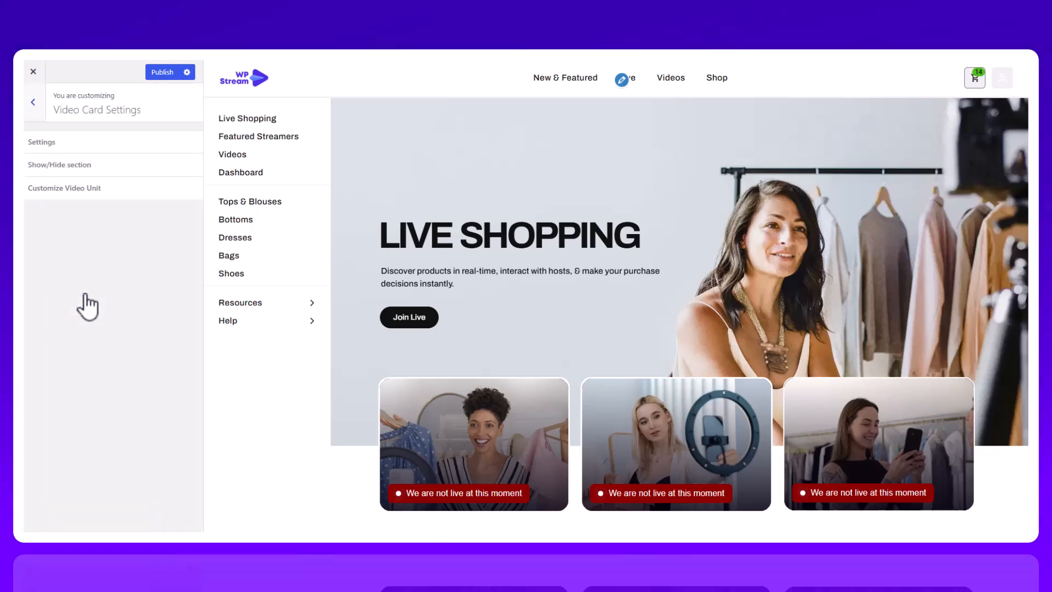
pyautogui.click(41, 141)
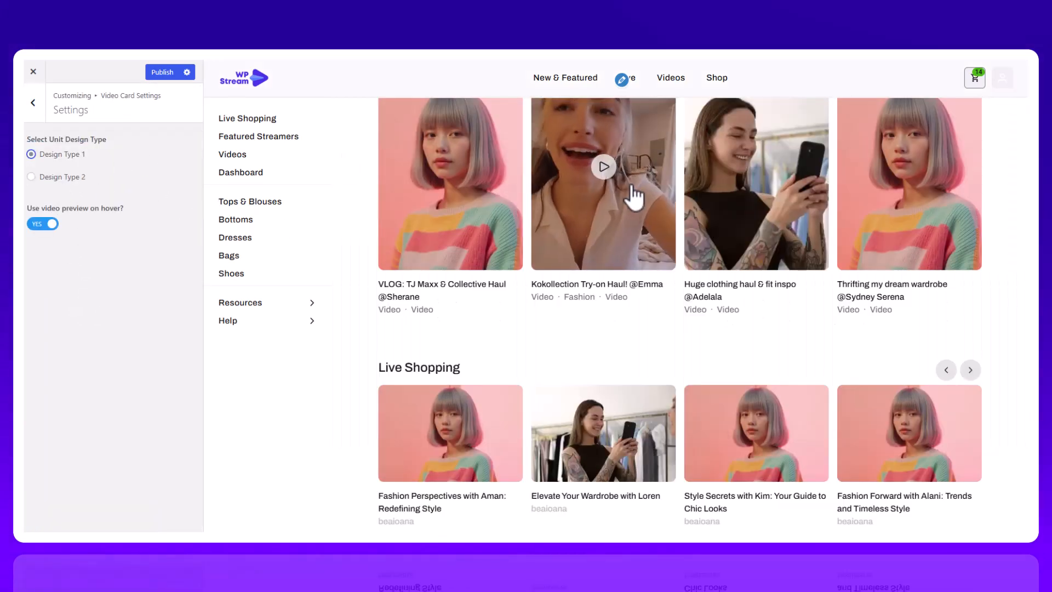
pyautogui.click(42, 223)
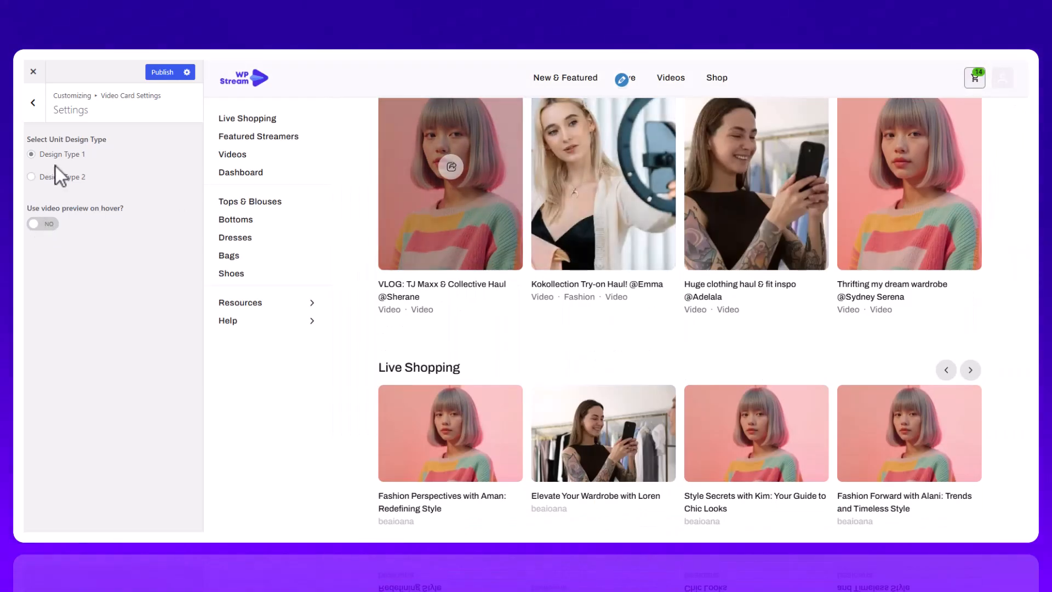
pyautogui.click(43, 224)
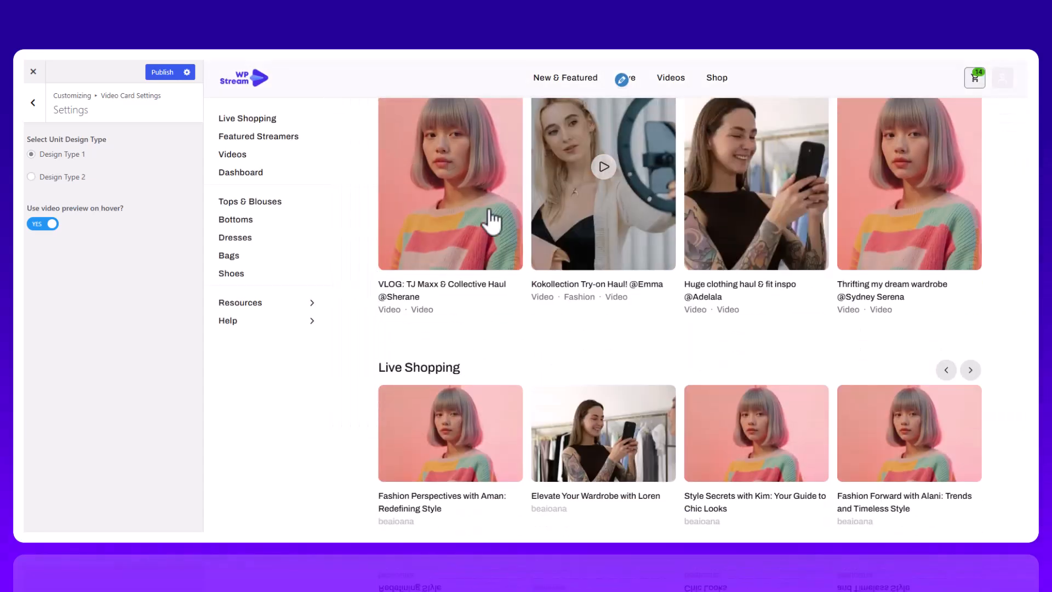
pyautogui.click(33, 103)
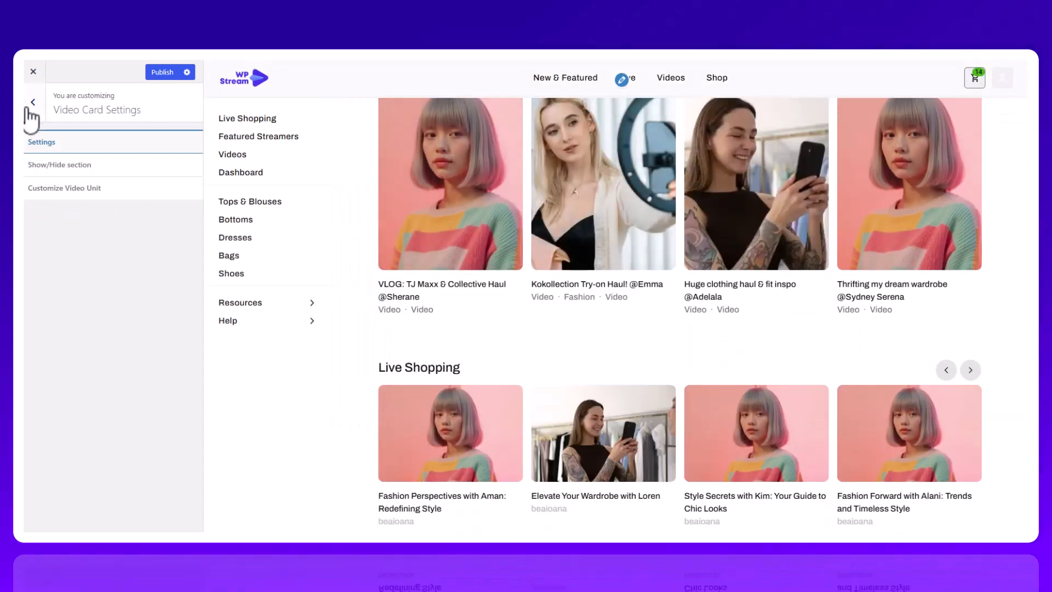
# Enable both the user thumb and the views on the video cards in the Show/Hide section
pyautogui.click(63, 165)
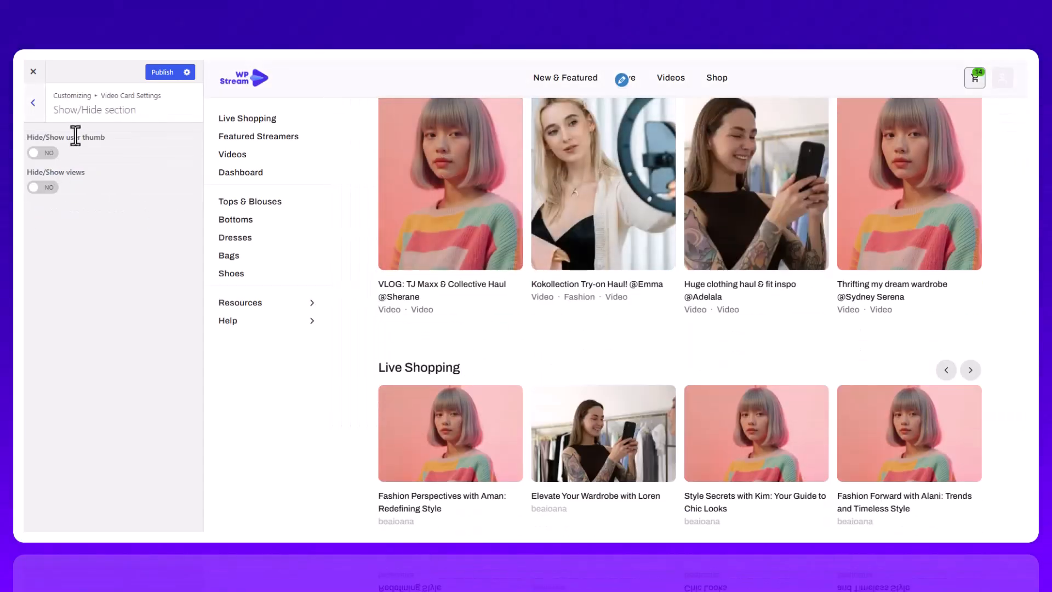
pyautogui.click(43, 153)
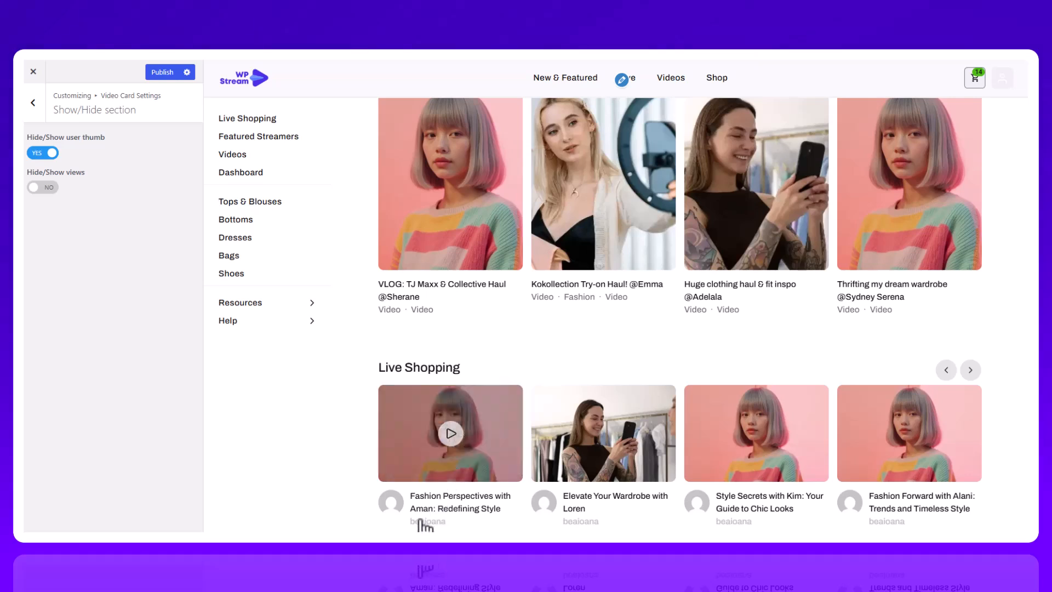
pyautogui.scroll(-2, 392, 481)
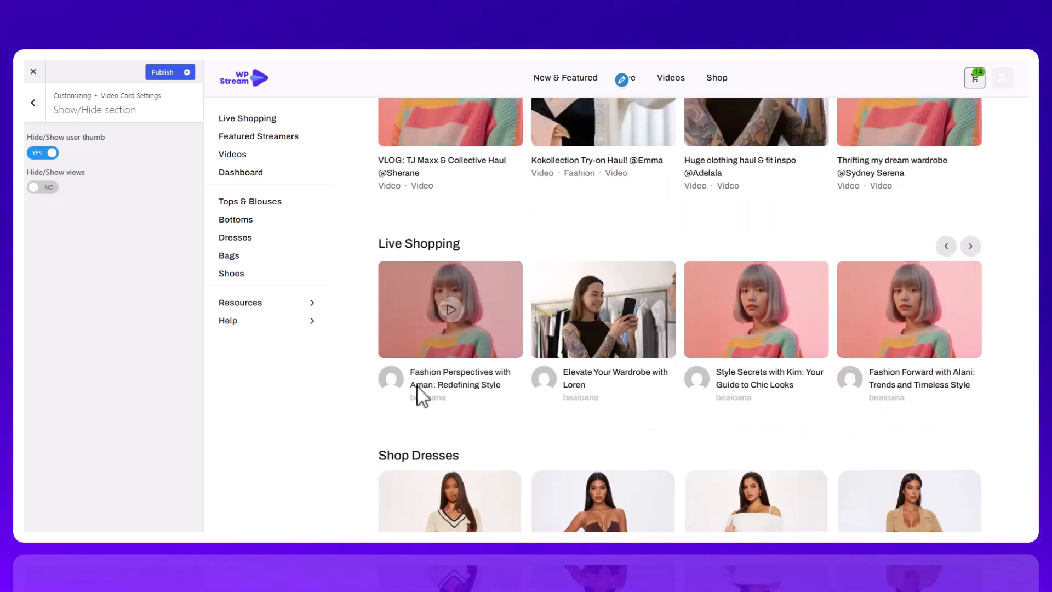
pyautogui.click(38, 188)
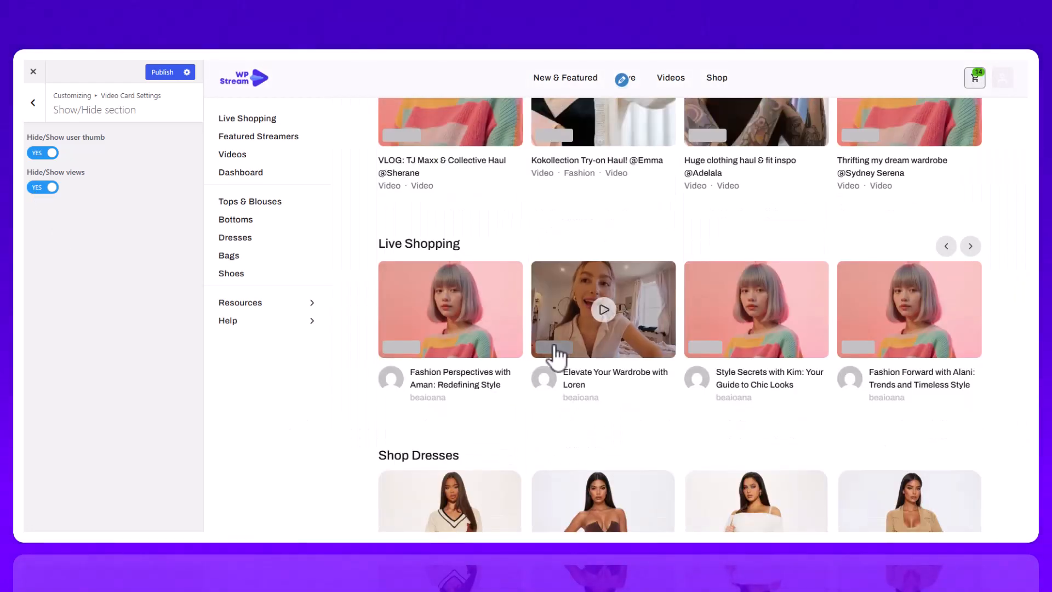
pyautogui.click(33, 102)
# Set the Views background color to white #ffffff in the Customize Video Unit settings
pyautogui.click(64, 200)
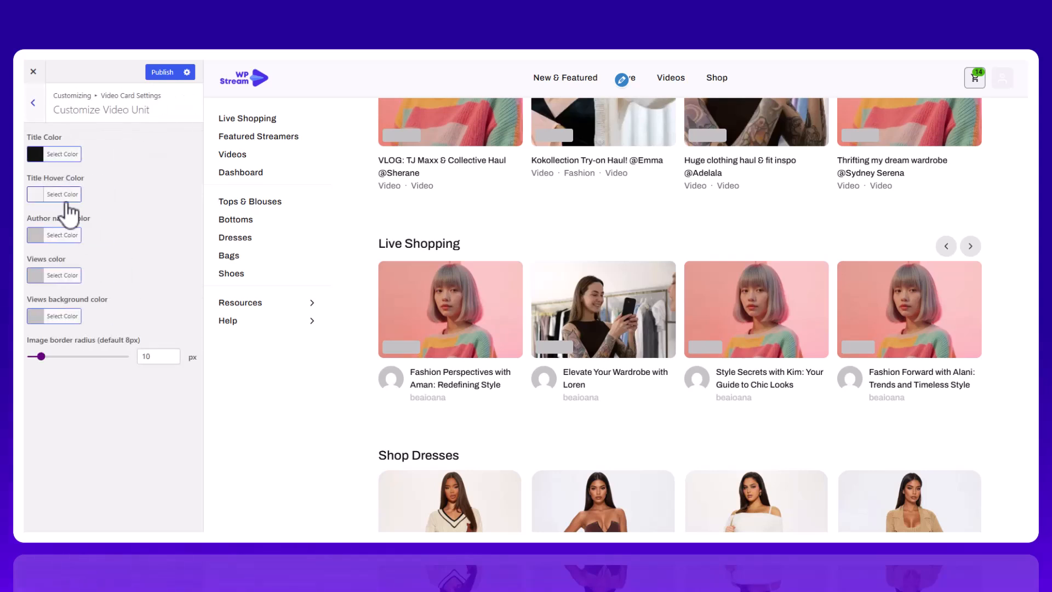
pyautogui.click(62, 235)
pyautogui.click(62, 235)
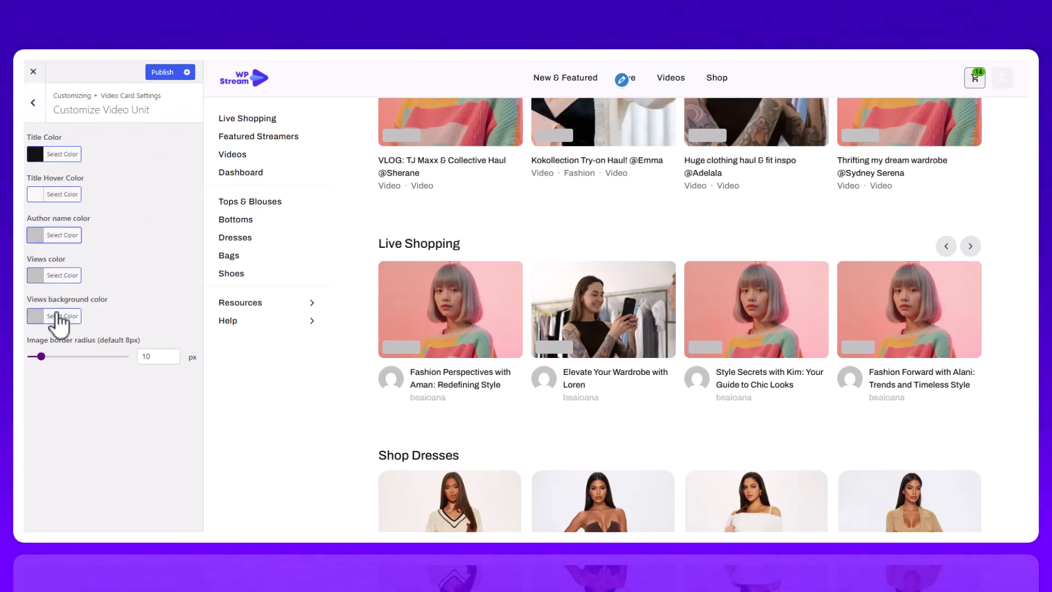
pyautogui.click(55, 317)
pyautogui.click(50, 441)
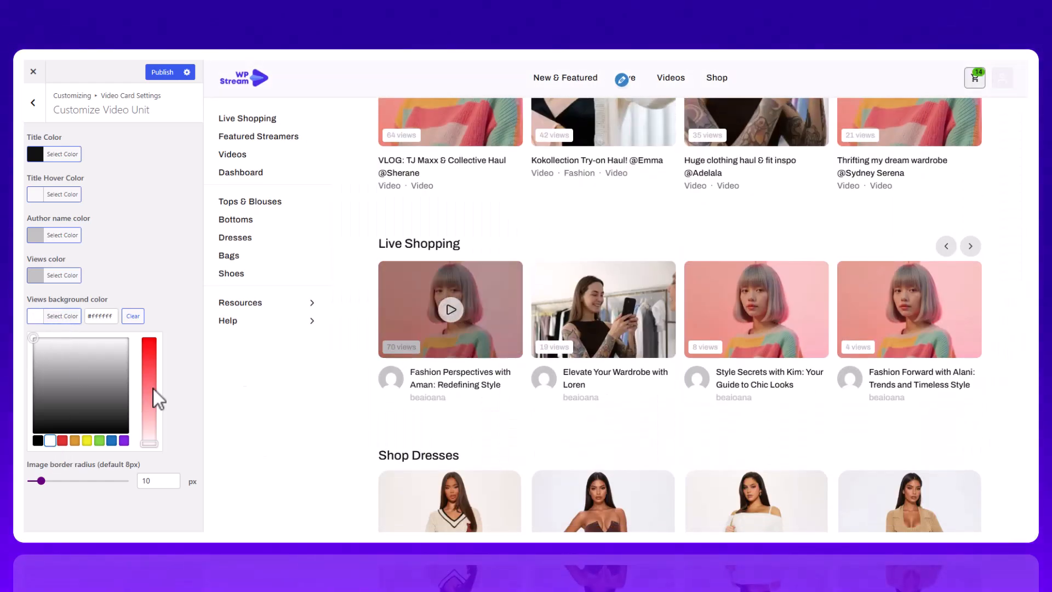
# Look over the remaining Video Card Settings and the sidebar and page title options in the Page Settings
pyautogui.click(32, 103)
pyautogui.click(61, 166)
pyautogui.click(54, 186)
pyautogui.click(31, 105)
pyautogui.click(31, 109)
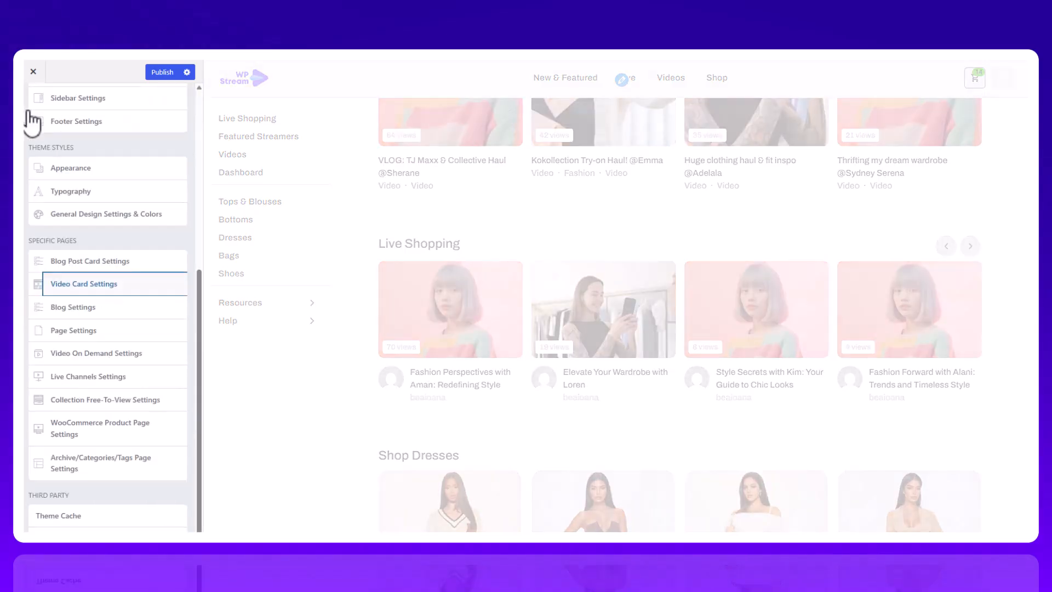
pyautogui.click(122, 331)
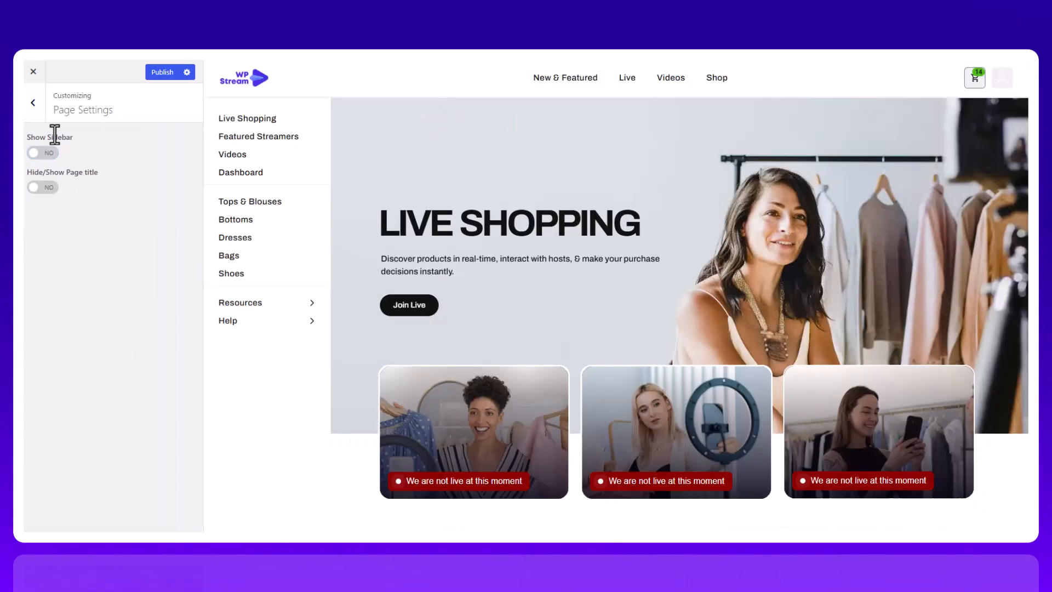
pyautogui.click(33, 103)
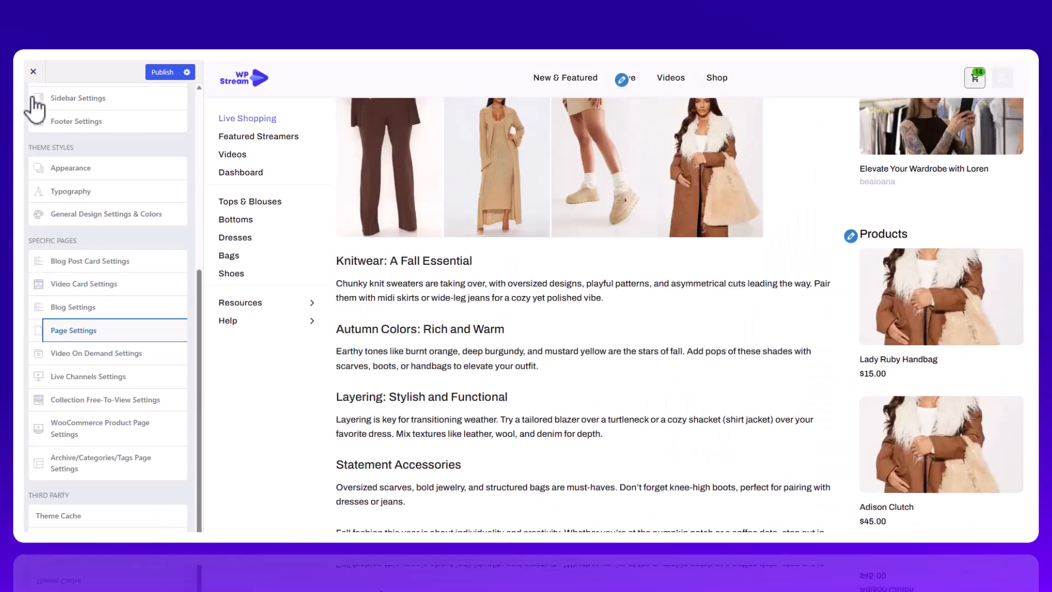
# Turn off the sidebar and the Better Messages VOD chat in the Video On Demand Settings
pyautogui.click(83, 354)
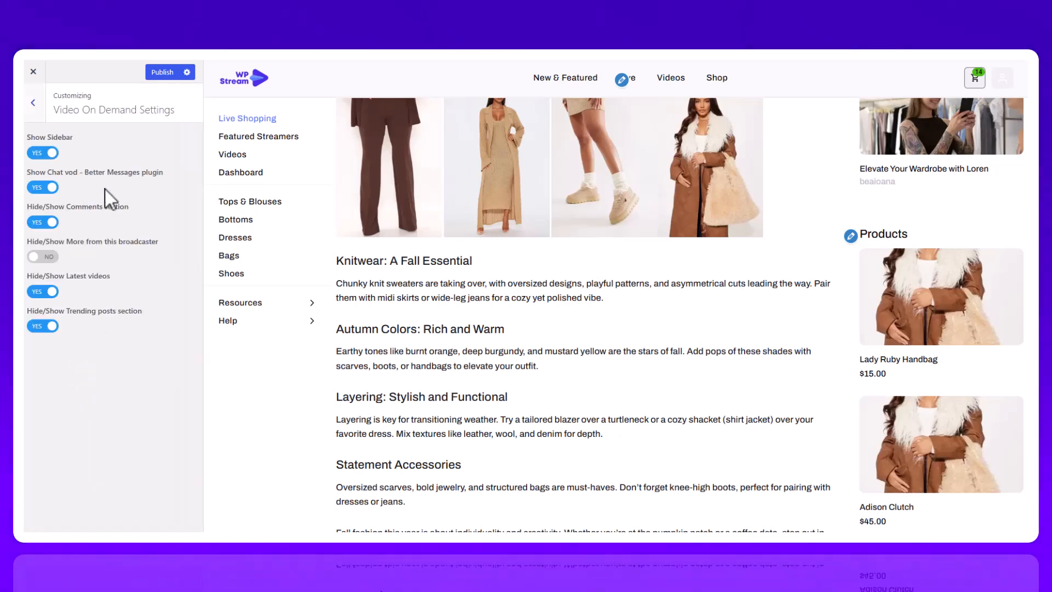
pyautogui.scroll(-6, 742, 428)
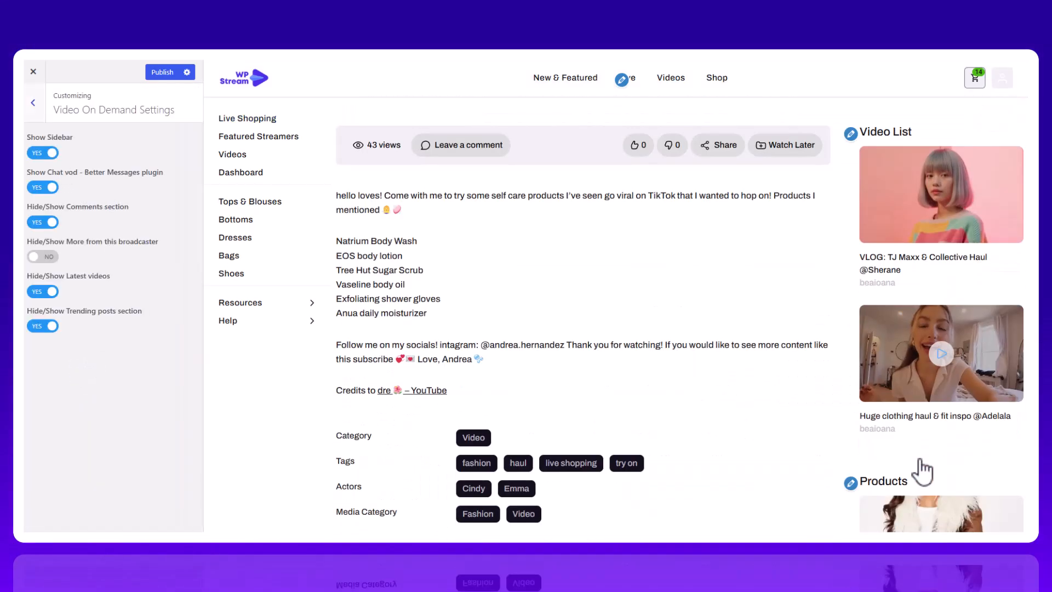
pyautogui.click(50, 153)
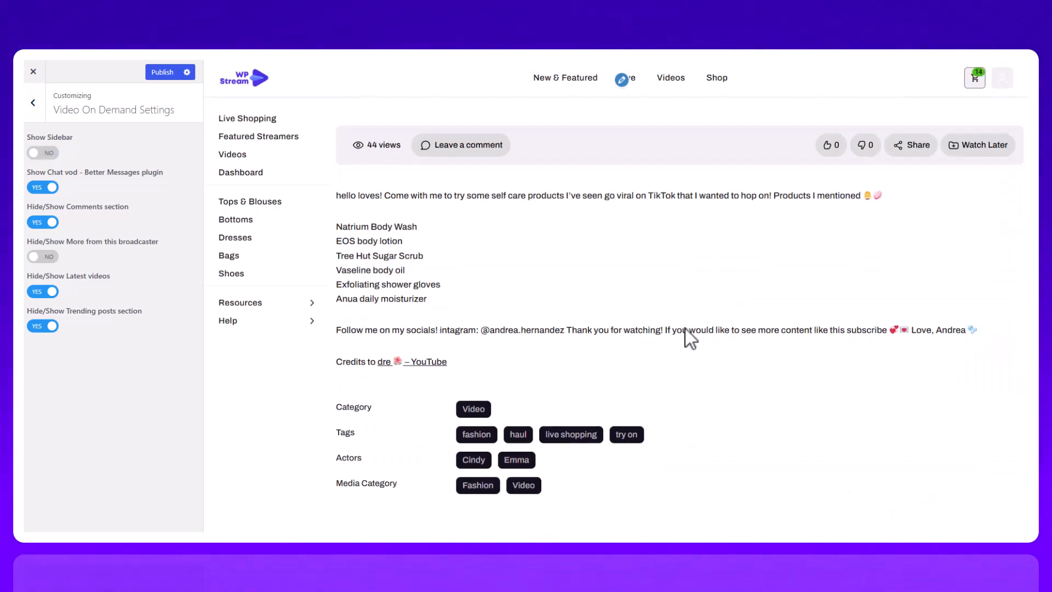
pyautogui.scroll(15, 685, 327)
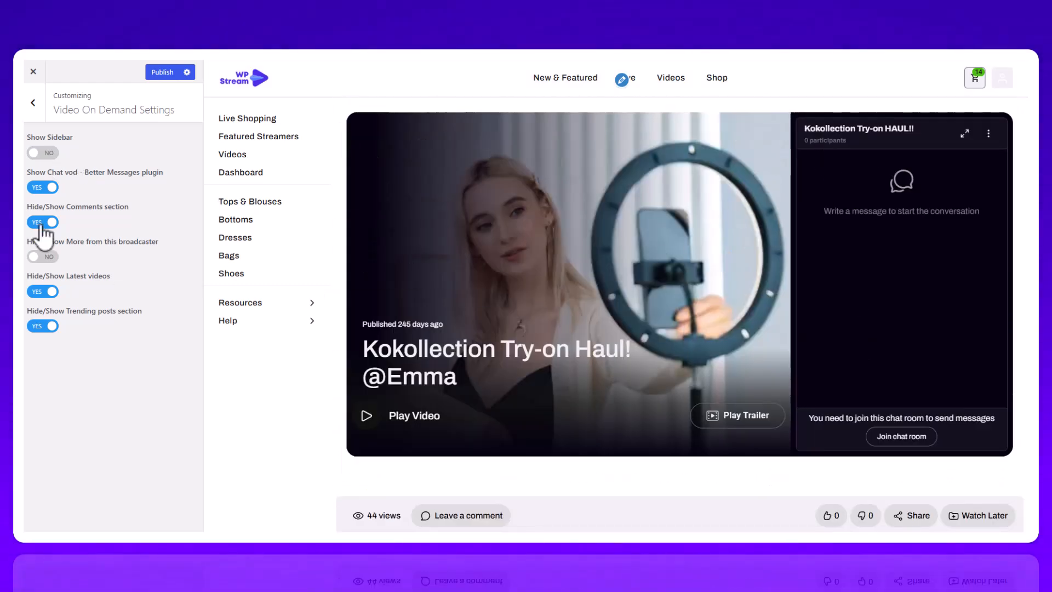
pyautogui.click(50, 187)
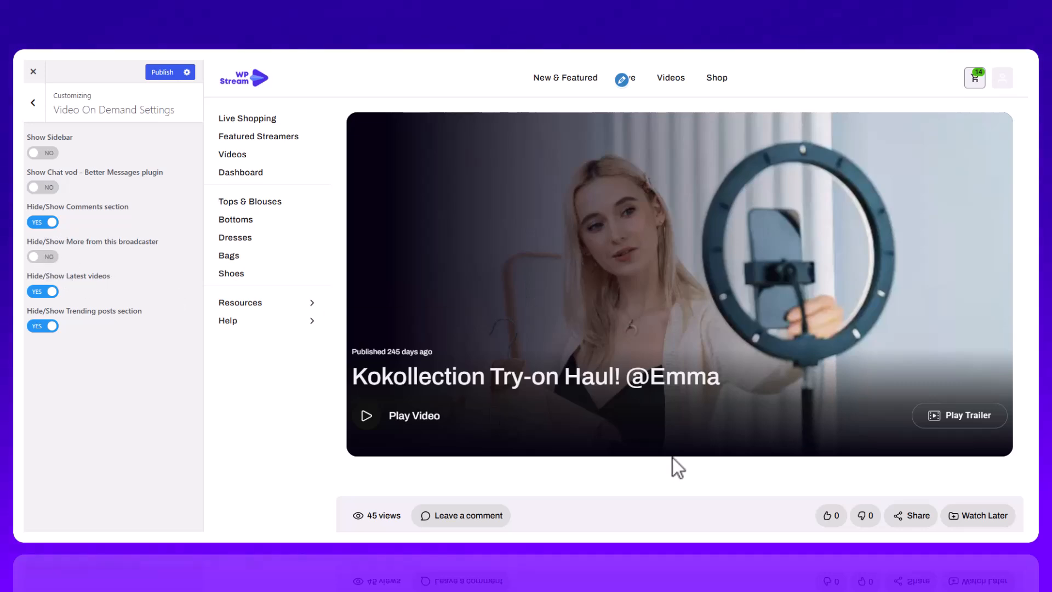
# Hide the Latest videos and Trending posts sections in the Video On Demand Settings
pyautogui.scroll(-5, 673, 460)
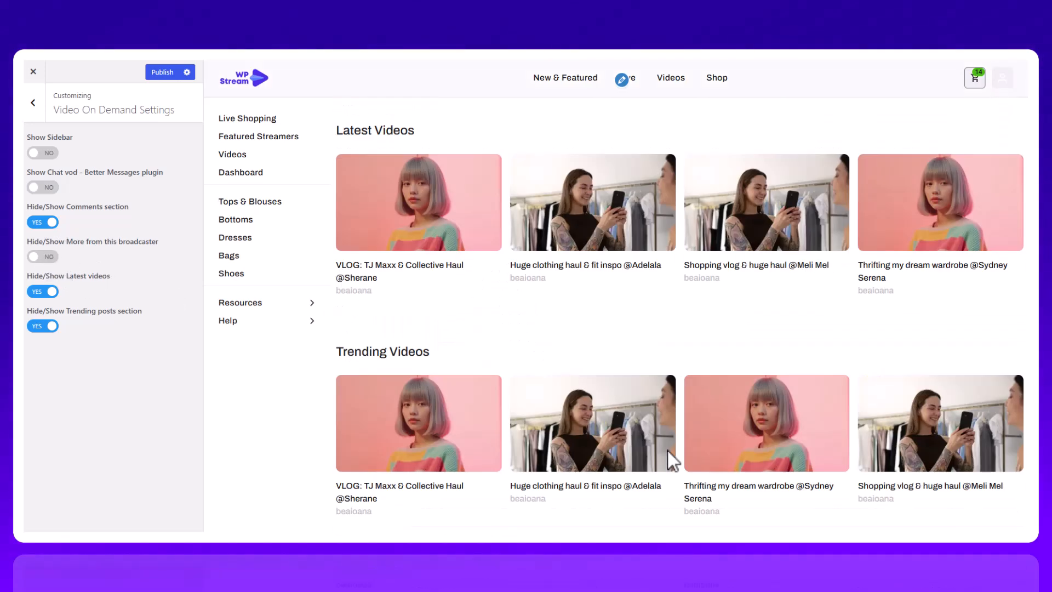
pyautogui.click(44, 292)
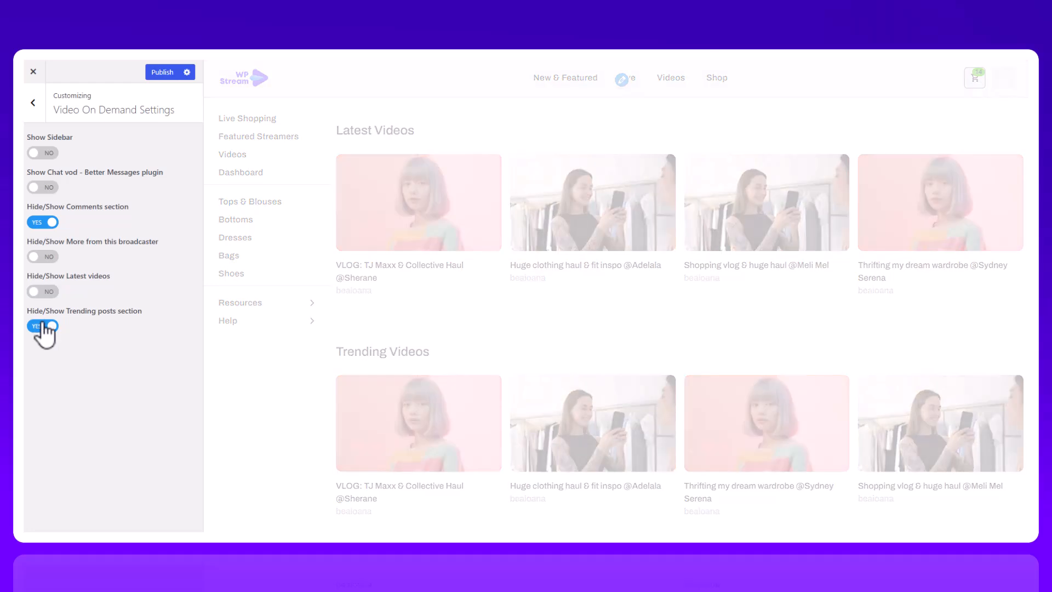
pyautogui.click(44, 326)
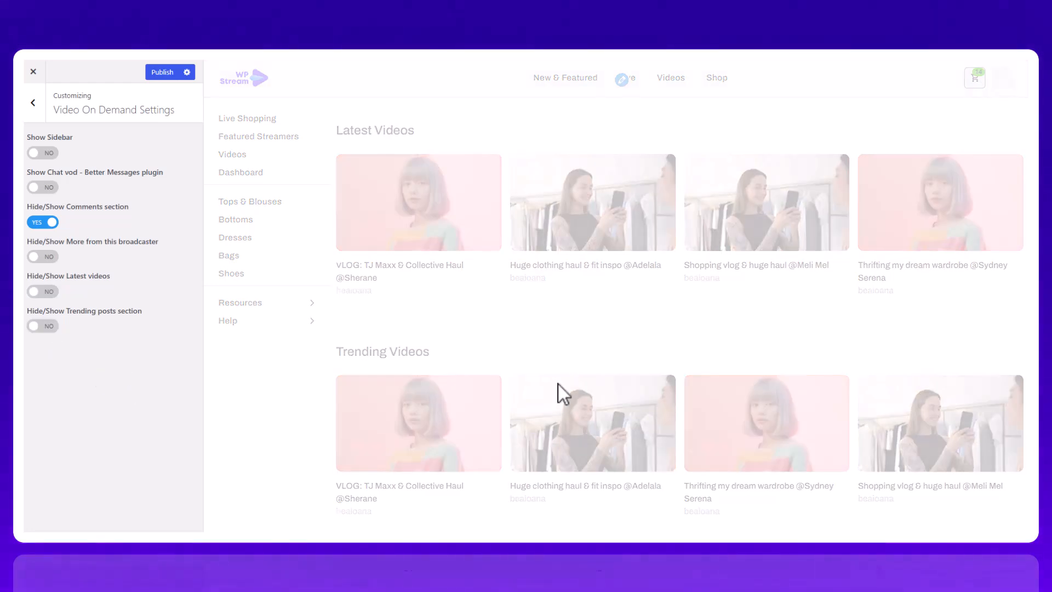
pyautogui.scroll(11, 557, 389)
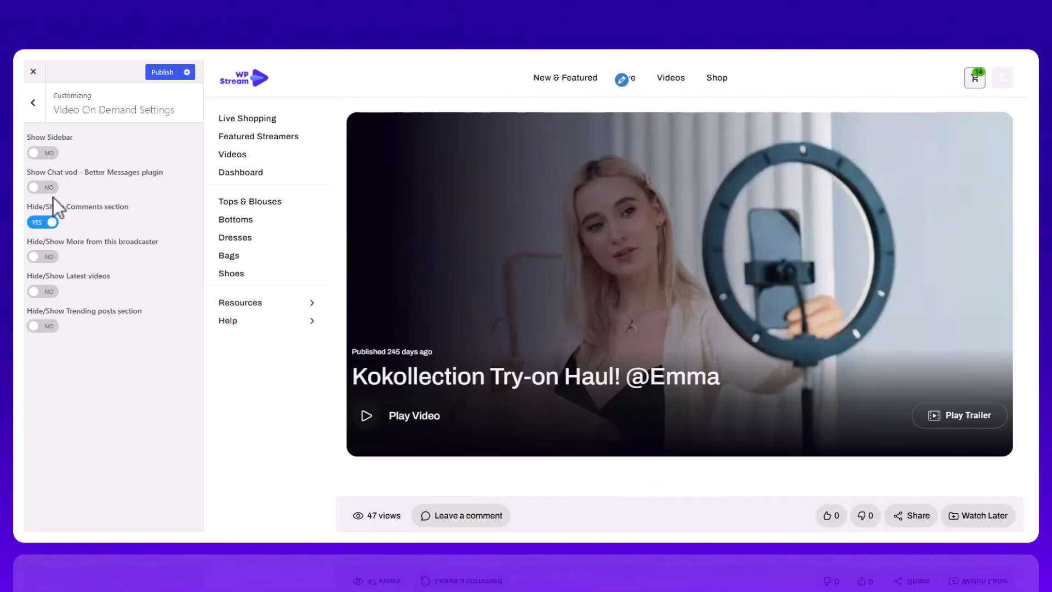
# Look over the Live Channels, Collection Free-To-View, WooCommerce Product Page and Archive/Categories/Tags Page settings
pyautogui.click(32, 103)
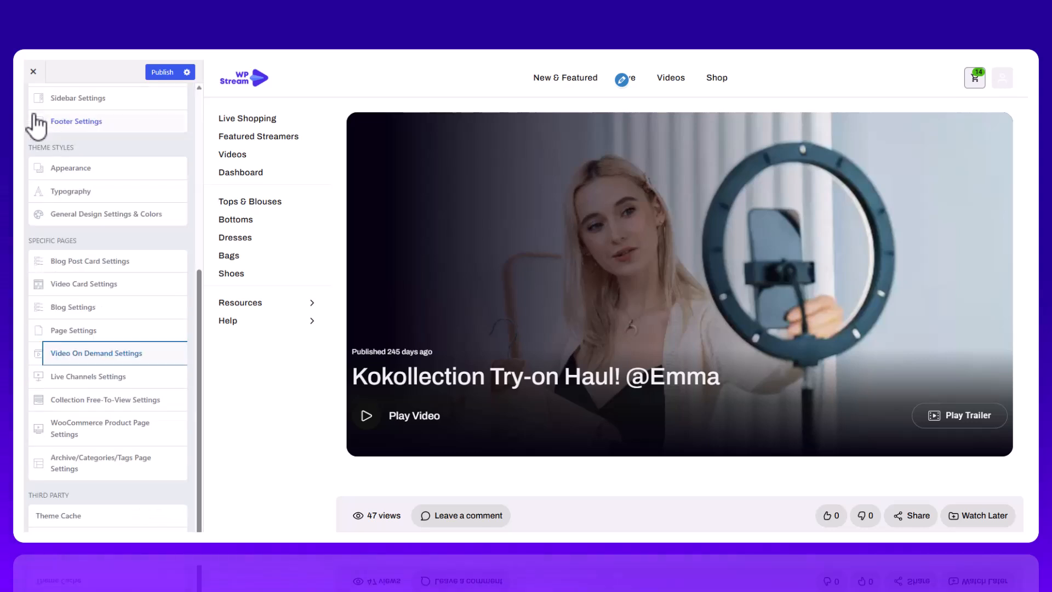
pyautogui.click(58, 377)
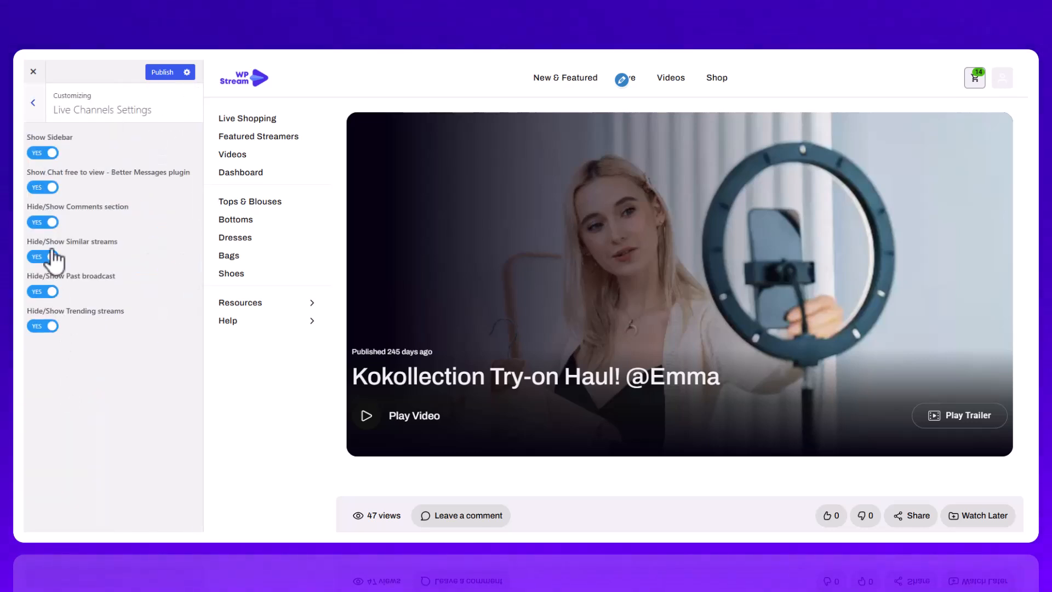
pyautogui.click(32, 104)
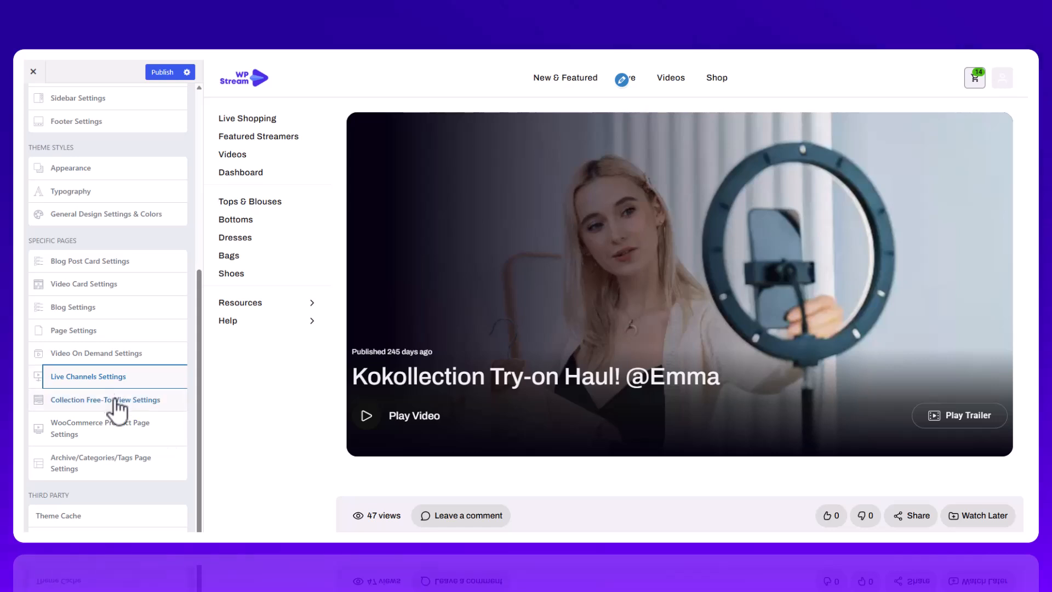
pyautogui.click(115, 400)
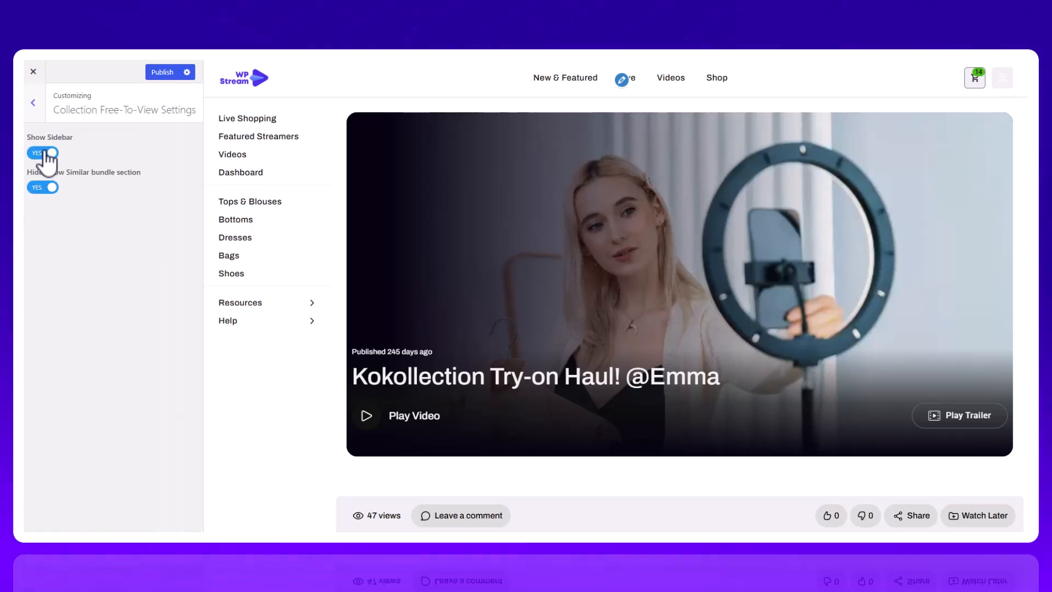
pyautogui.click(37, 114)
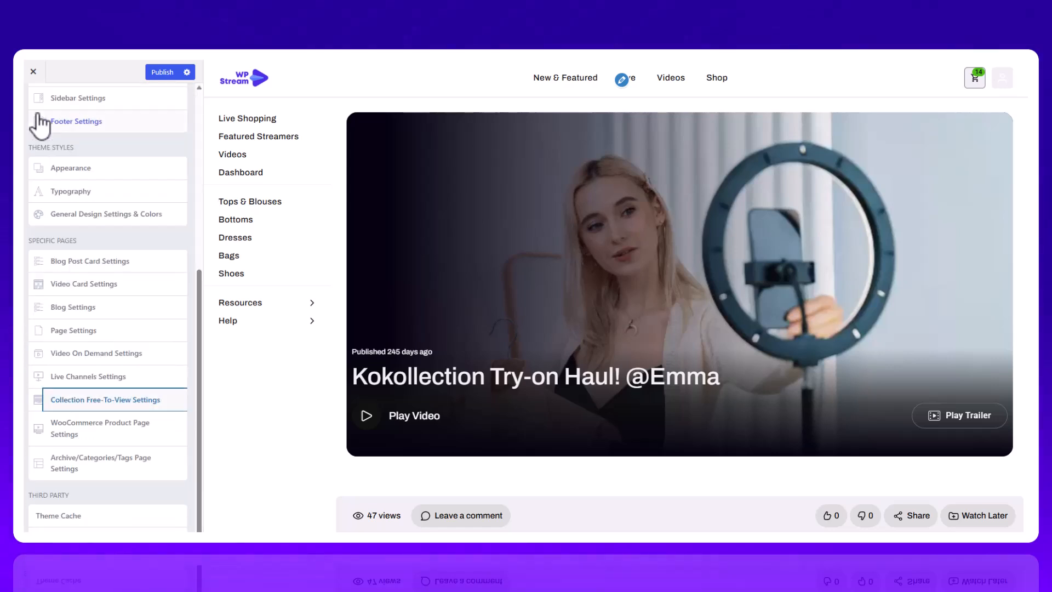
pyautogui.click(94, 436)
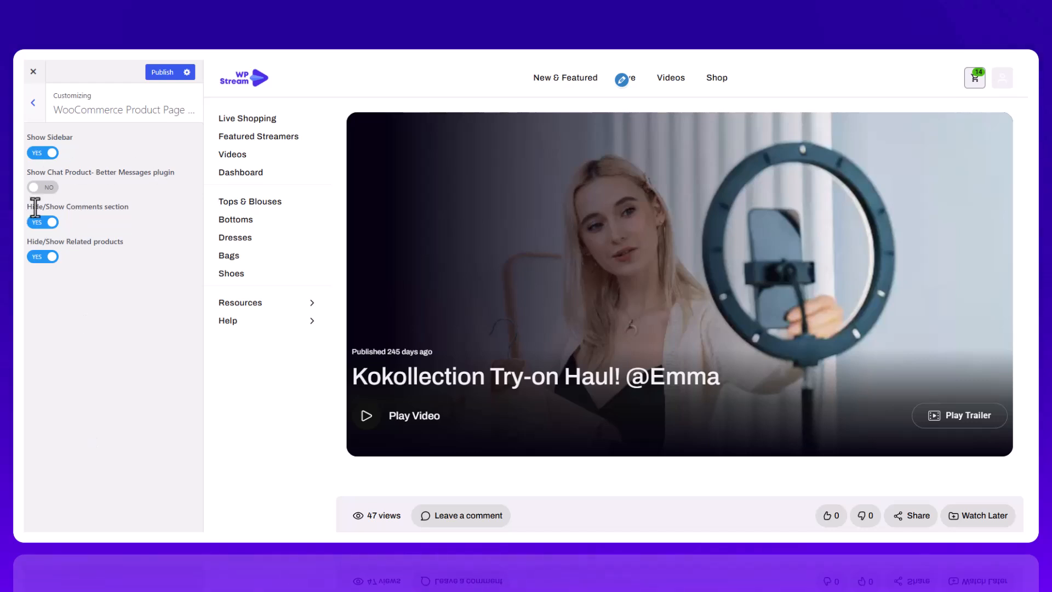
pyautogui.click(34, 105)
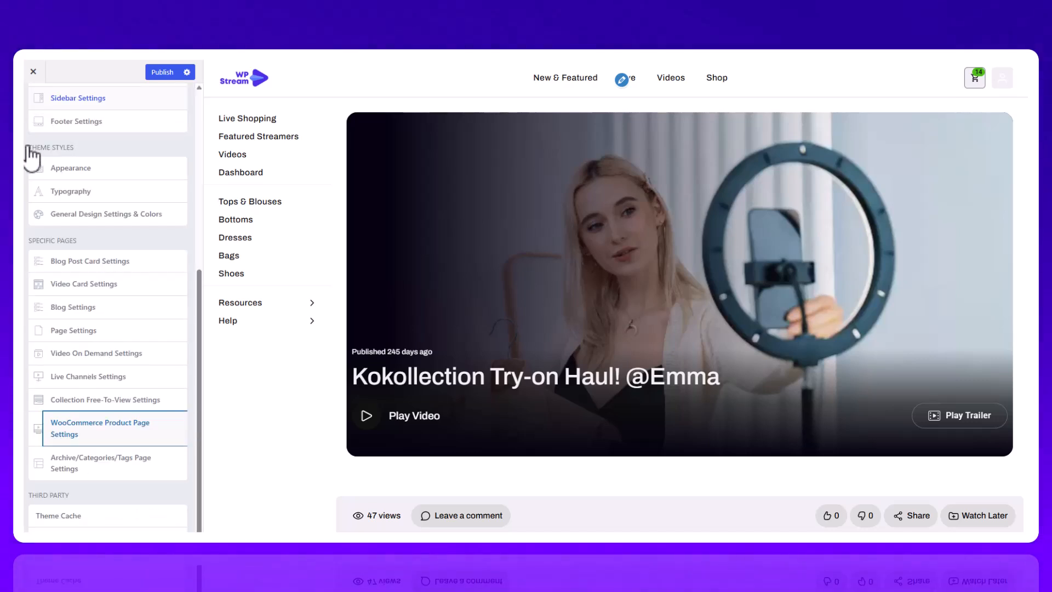
pyautogui.click(108, 472)
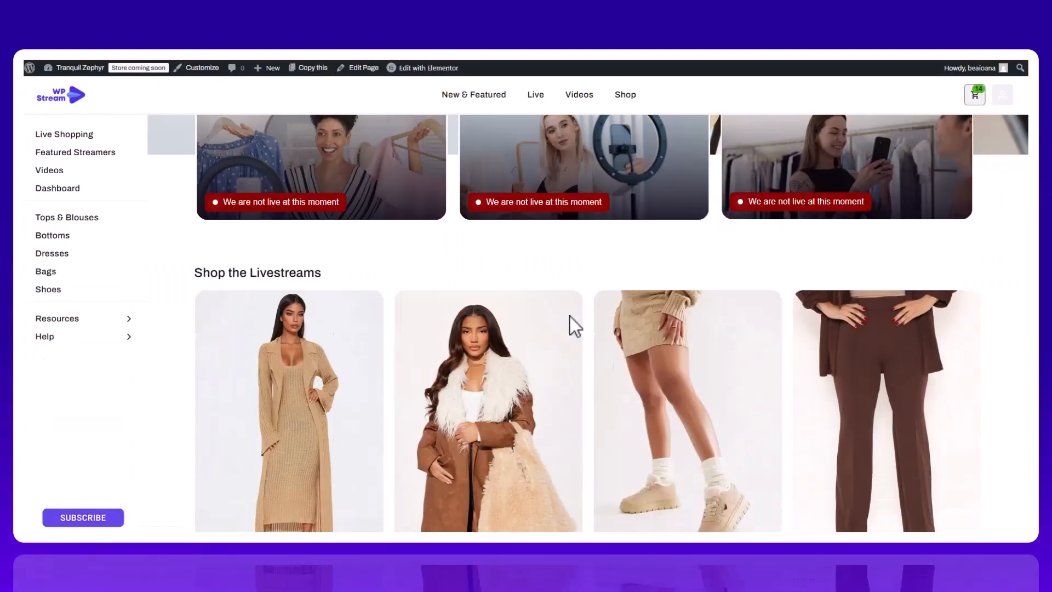
# Look over the live shopping home page outside the customizer, from the livestream products back up to the banner
pyautogui.scroll(-5, 571, 323)
pyautogui.scroll(-10, 570, 327)
pyautogui.scroll(5, 842, 354)
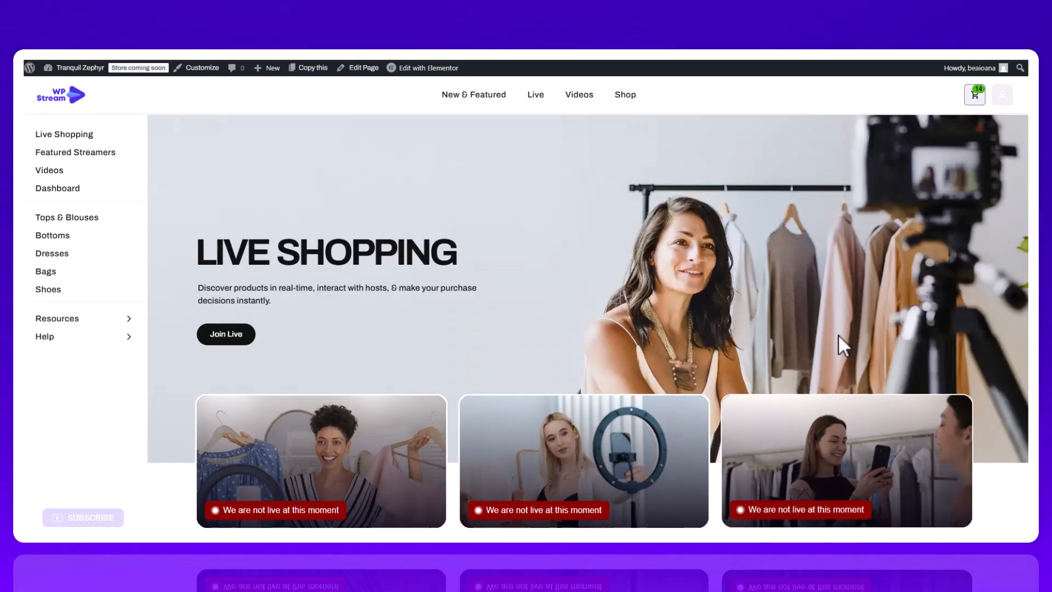